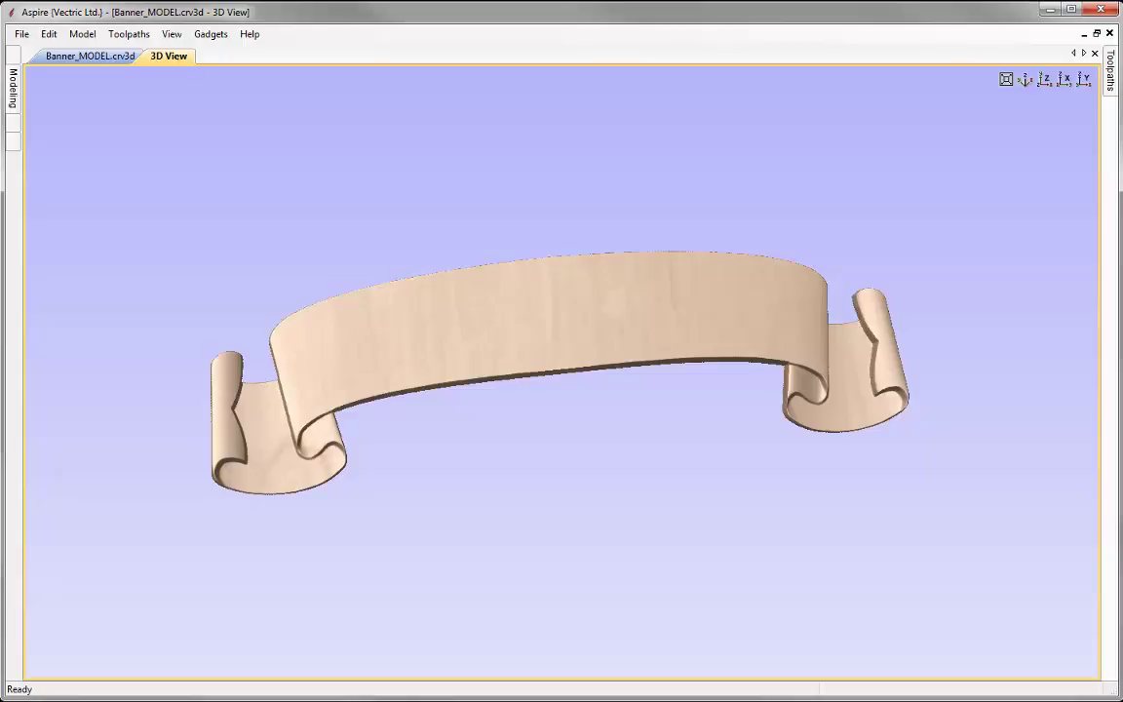
- Close the Banner_MODEL file and open Banner_VECTOR.crv from the Banner_FILES folder
{"action": "left_click", "coordinate": [20, 34]}
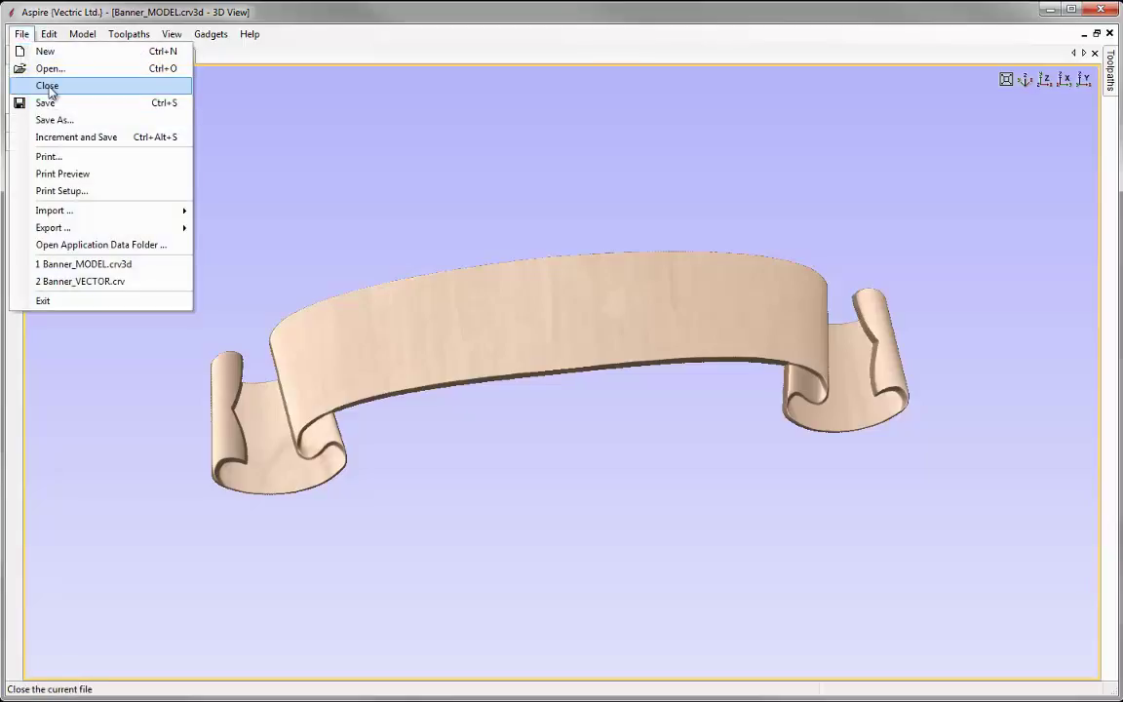
{"action": "left_click", "coordinate": [48, 87]}
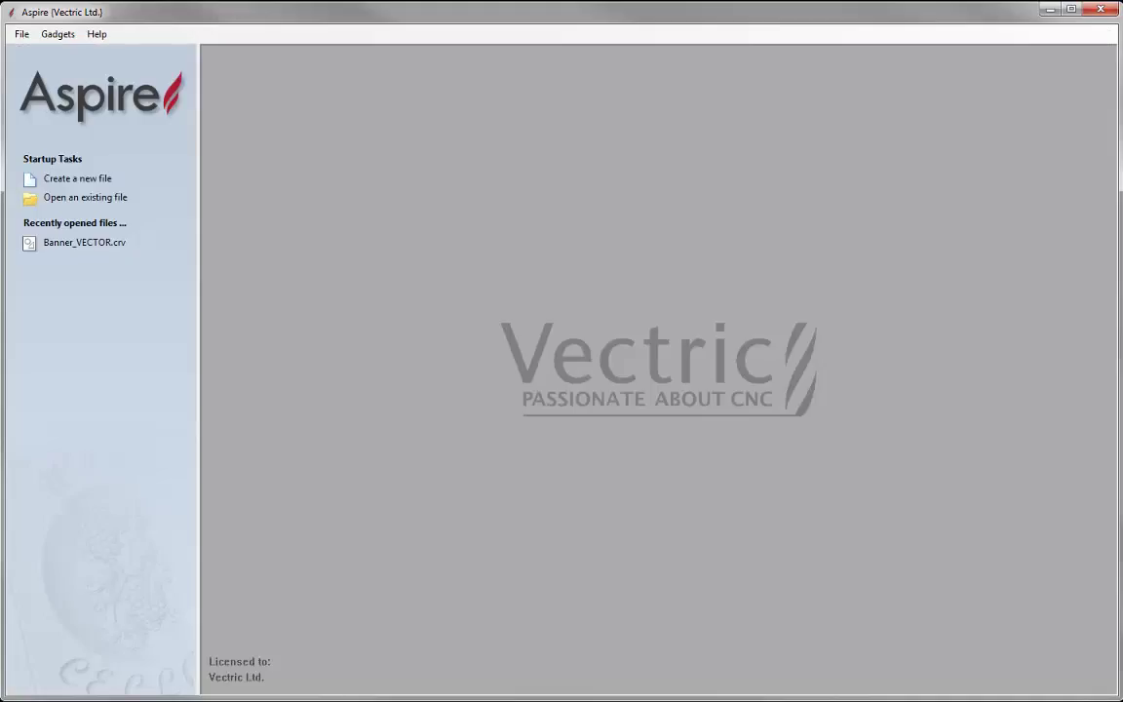
{"action": "left_click", "coordinate": [100, 199]}
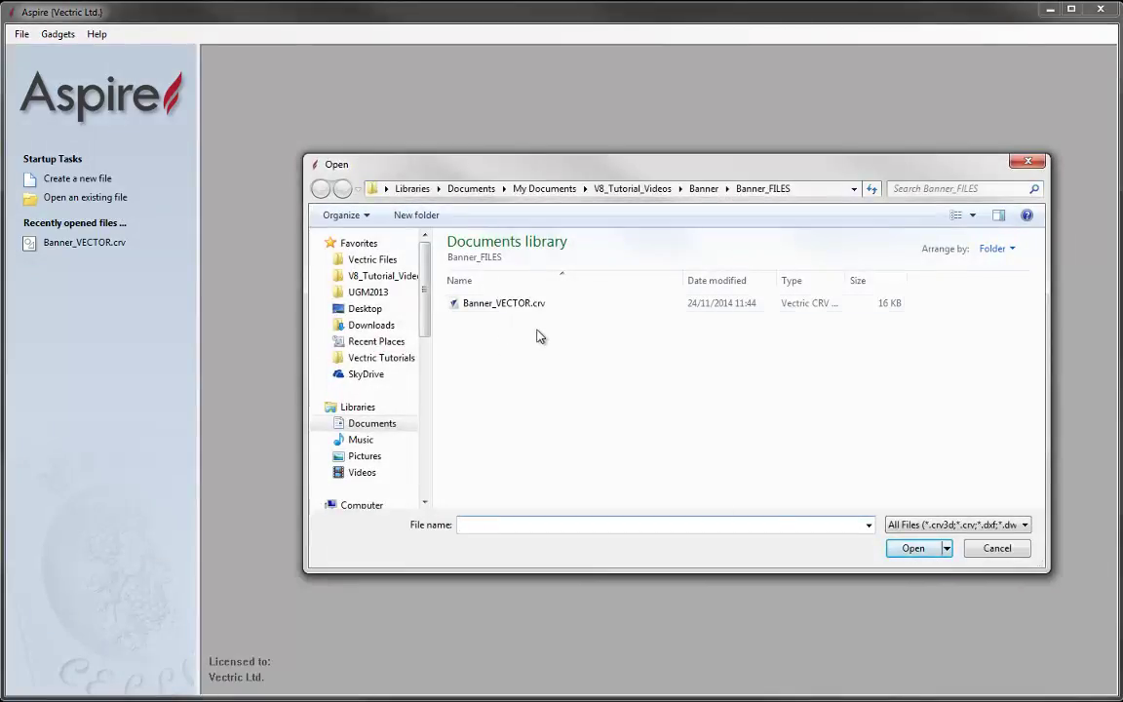
{"action": "left_click", "coordinate": [502, 304]}
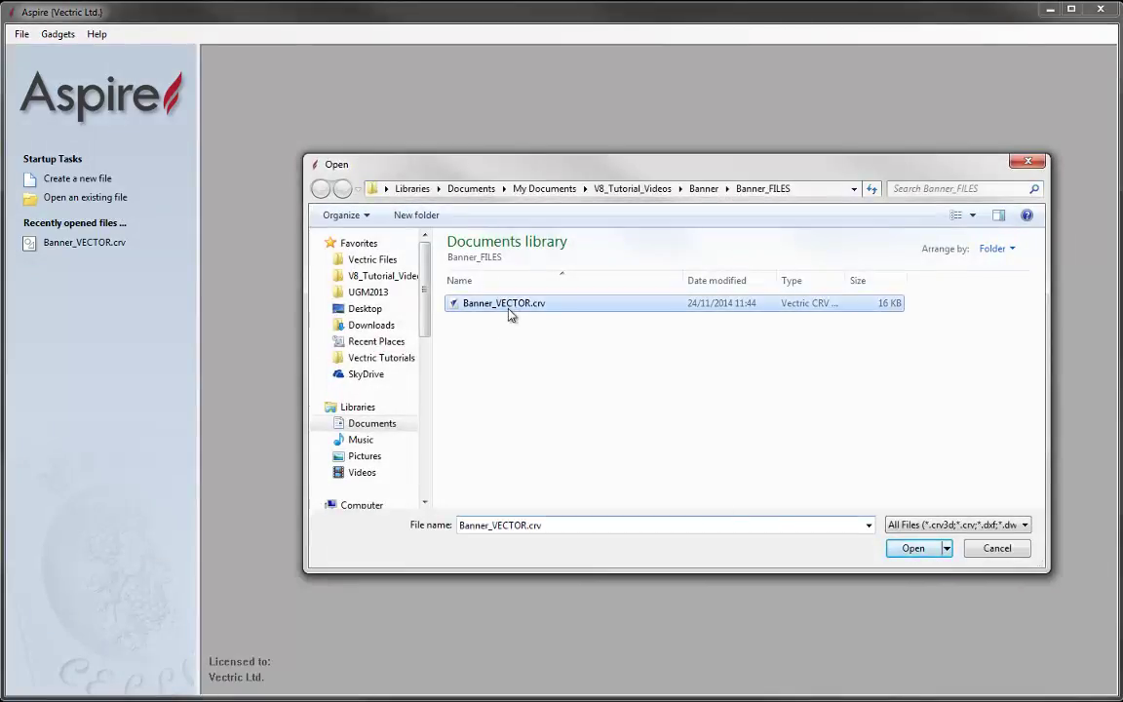
{"action": "left_click", "coordinate": [916, 550]}
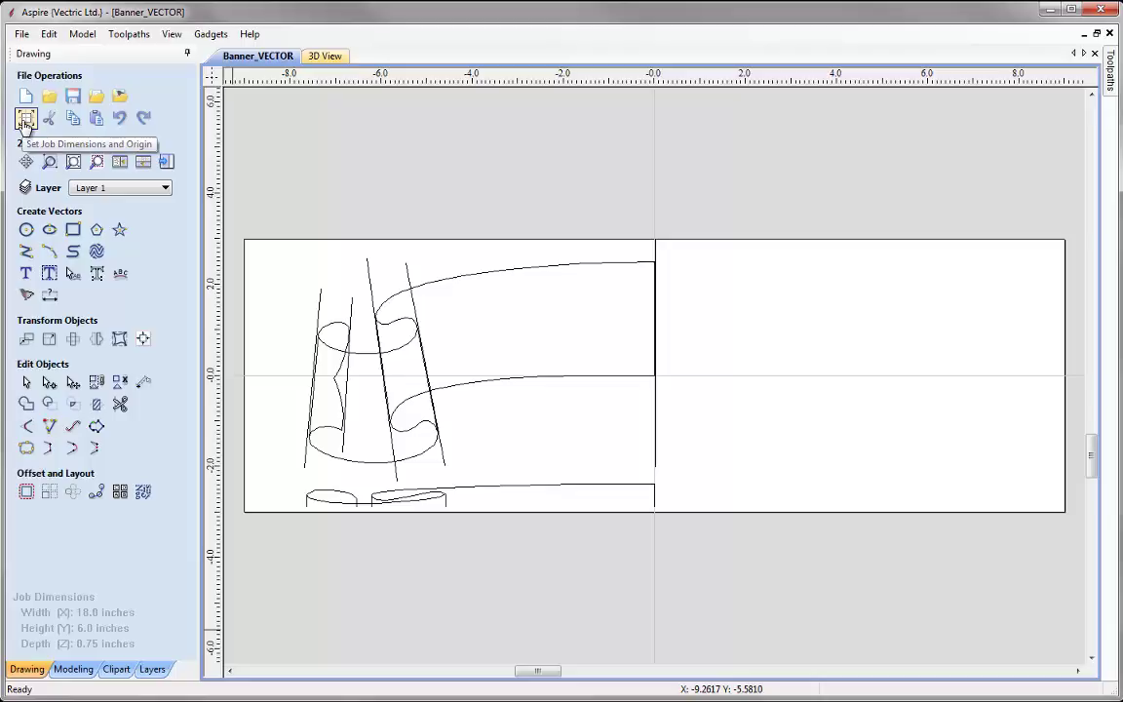
- Set the job's modeling resolution to Very High (7 x Slower) and its appearance to Canadian Maple
{"action": "left_click", "coordinate": [26, 119]}
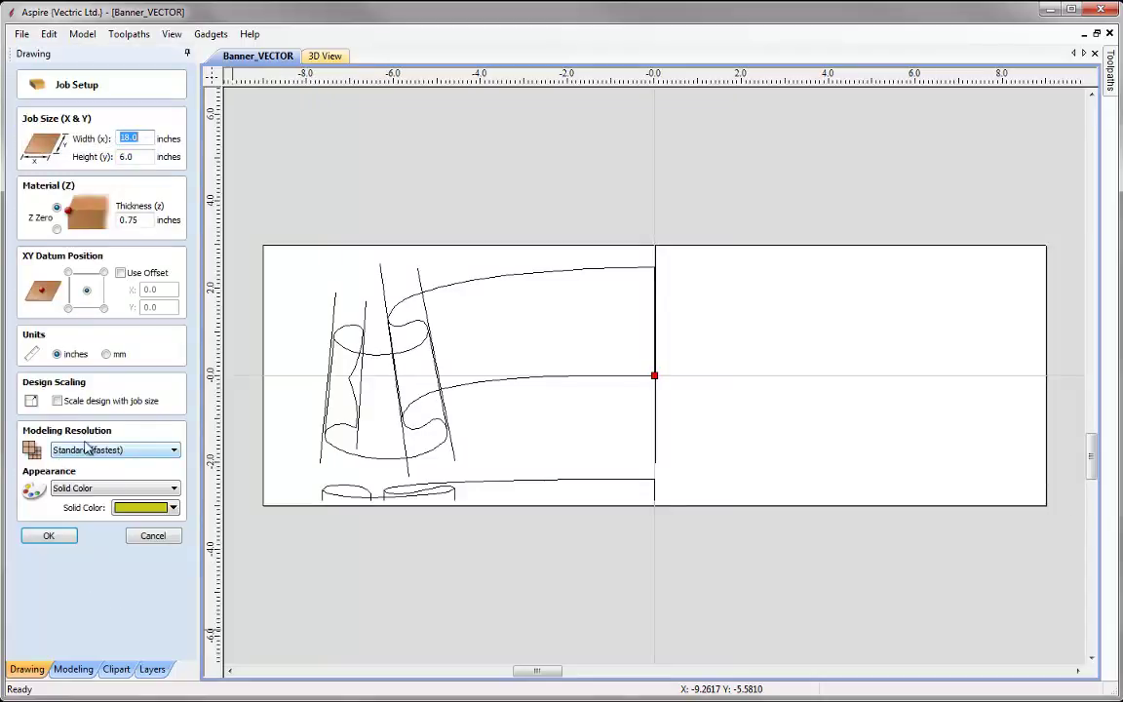
{"action": "left_click", "coordinate": [167, 454]}
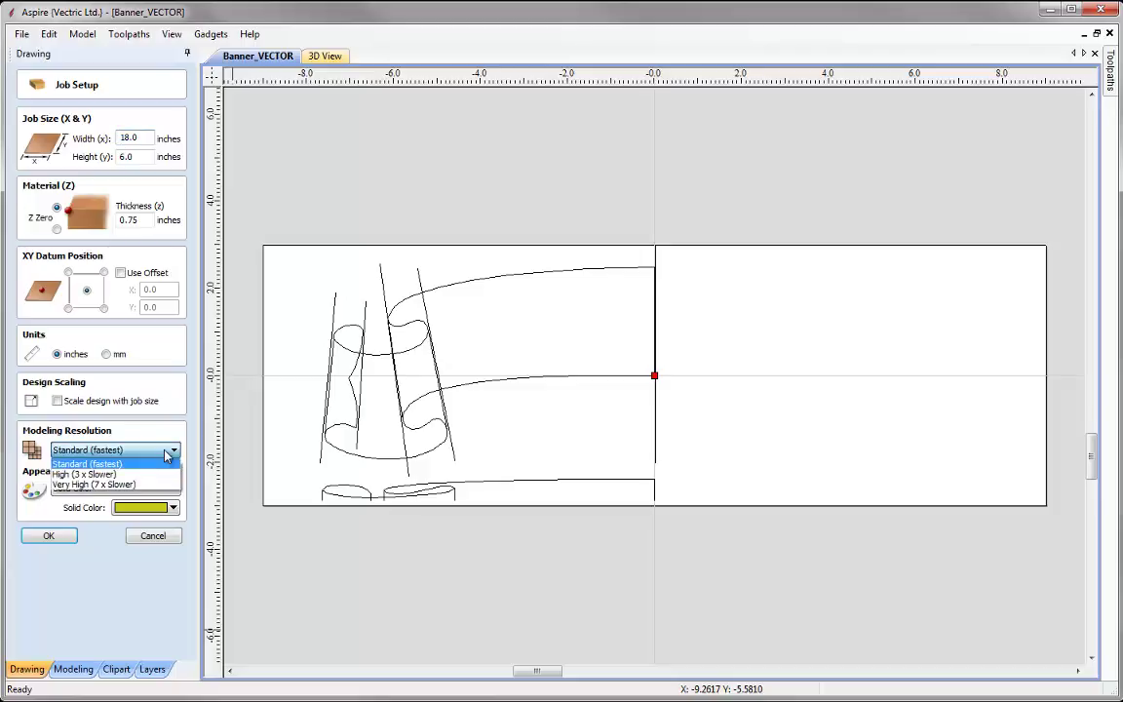
{"action": "left_click", "coordinate": [107, 485]}
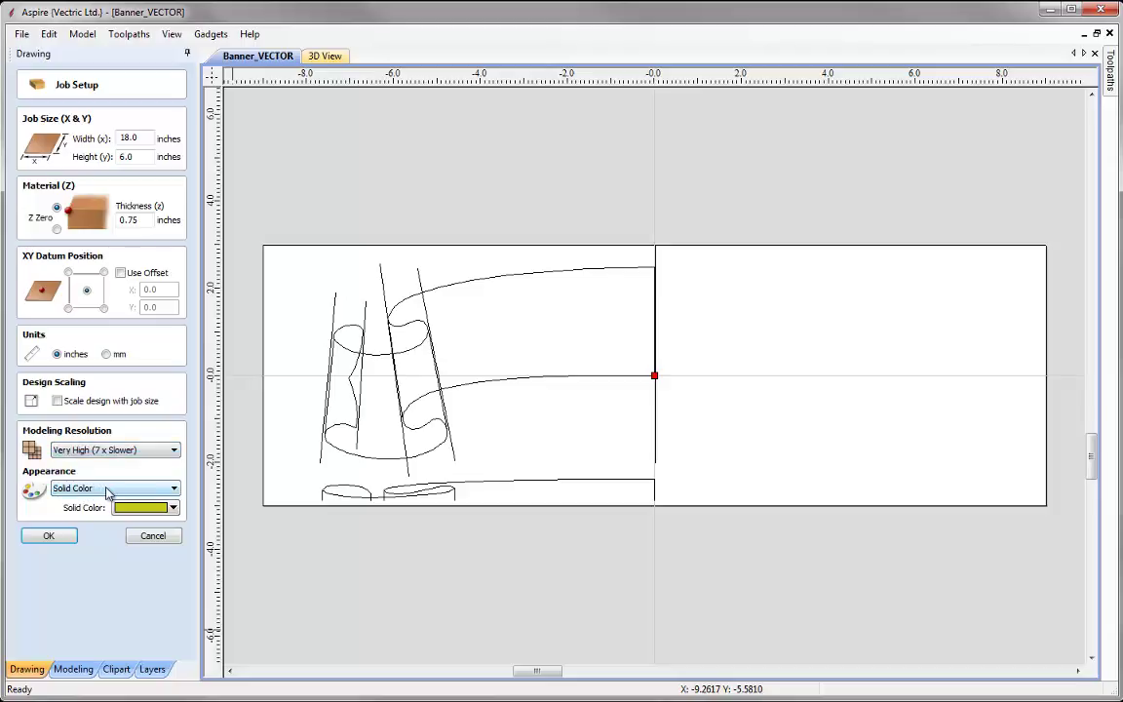
{"action": "left_click", "coordinate": [107, 489]}
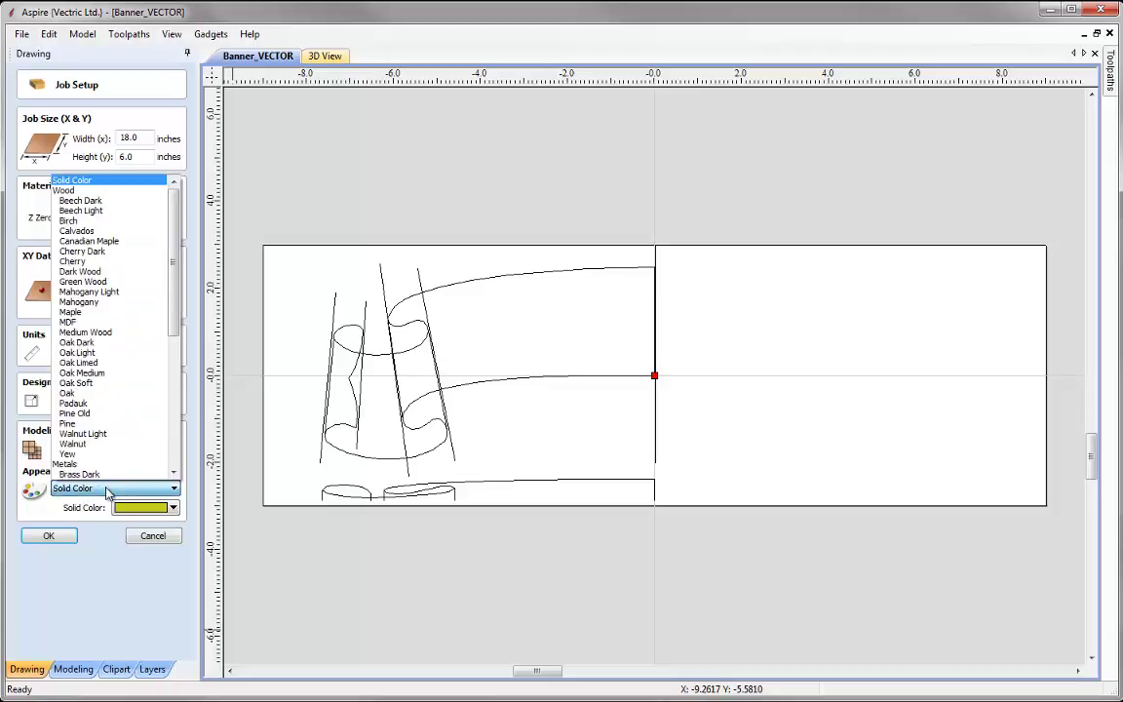
{"action": "left_click", "coordinate": [125, 251]}
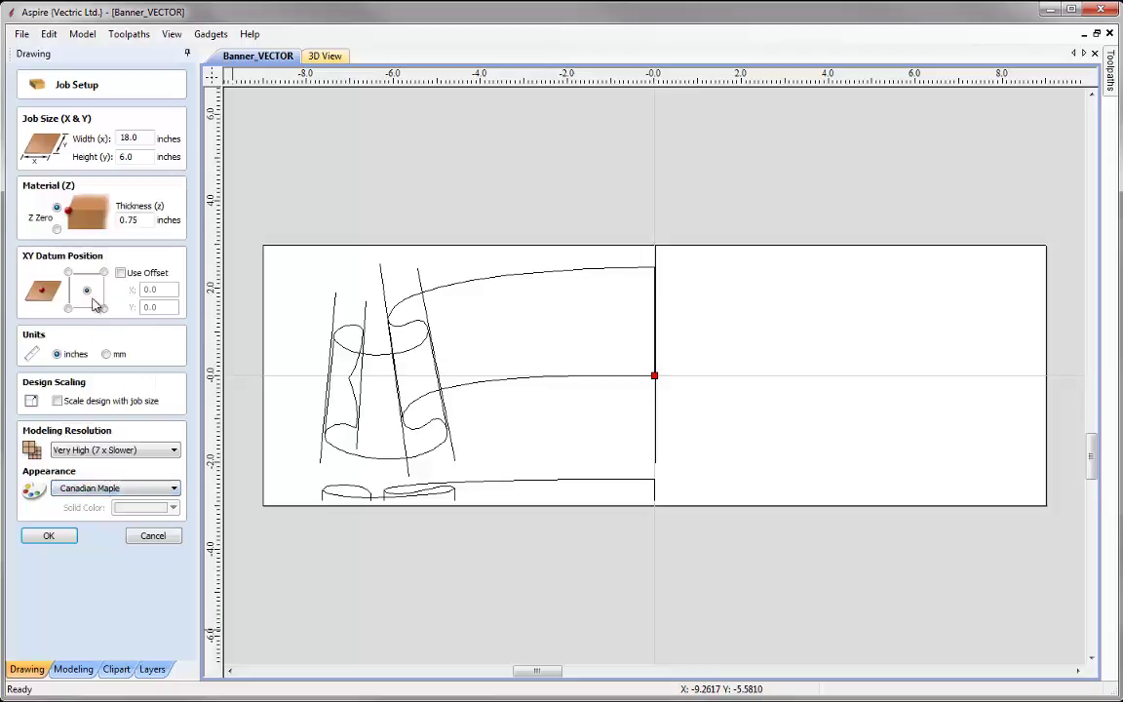
{"action": "left_click", "coordinate": [48, 536]}
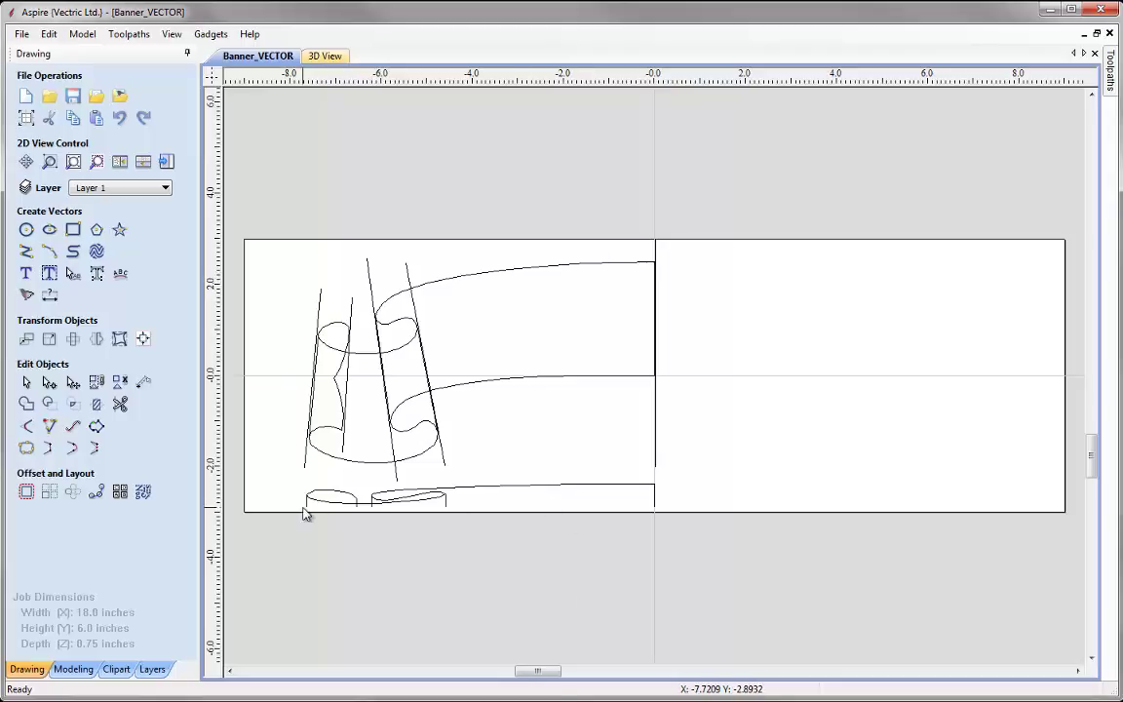
- Move the slanted lines, the vertical centre line and the profiles below the banner to a new hidden layer named Sweep Vectors
{"action": "left_click", "coordinate": [322, 305]}
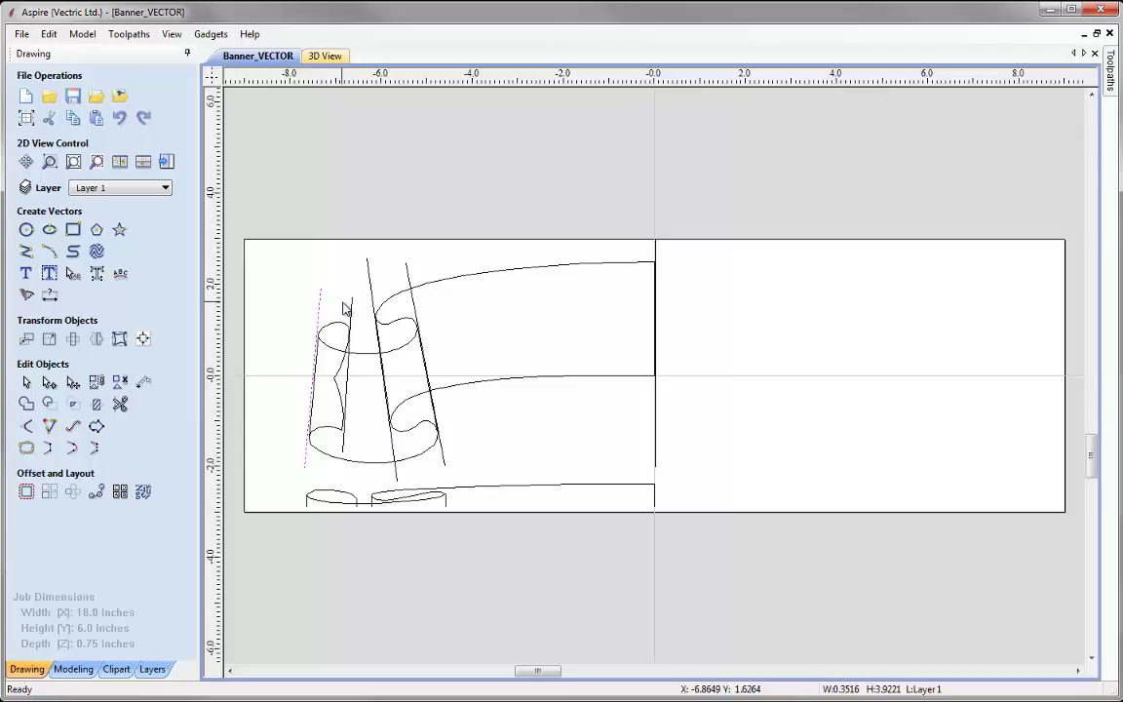
{"action": "left_click_drag", "start_coordinate": [292, 487], "coordinate": [573, 255]}
{"action": "left_click", "coordinate": [656, 249], "text": "shift"}
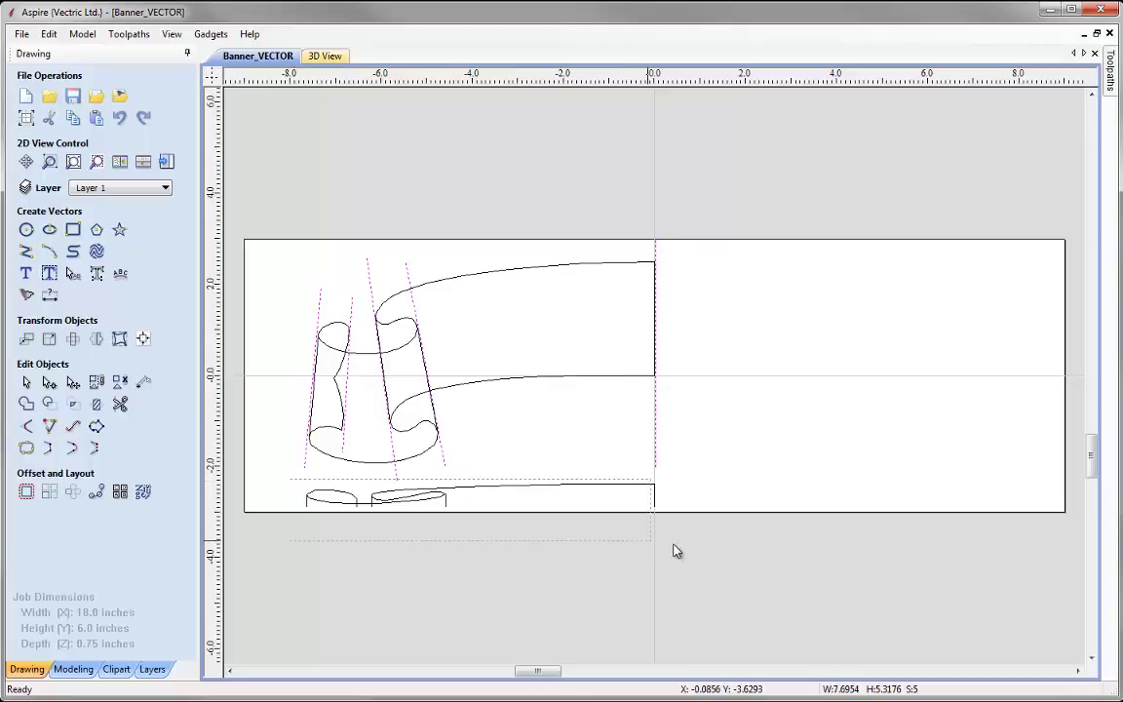
{"action": "left_click_drag", "start_coordinate": [672, 552], "coordinate": [292, 476], "text": "shift"}
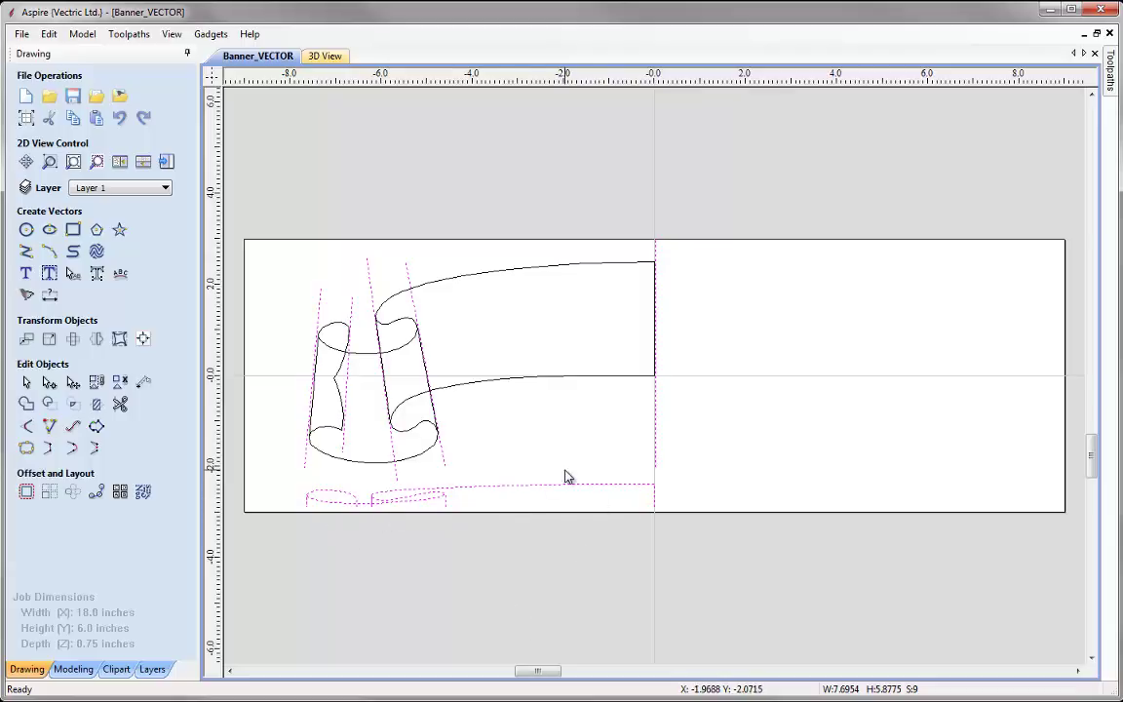
{"action": "right_click", "coordinate": [657, 447]}
{"action": "mouse_move", "coordinate": [858, 431]}
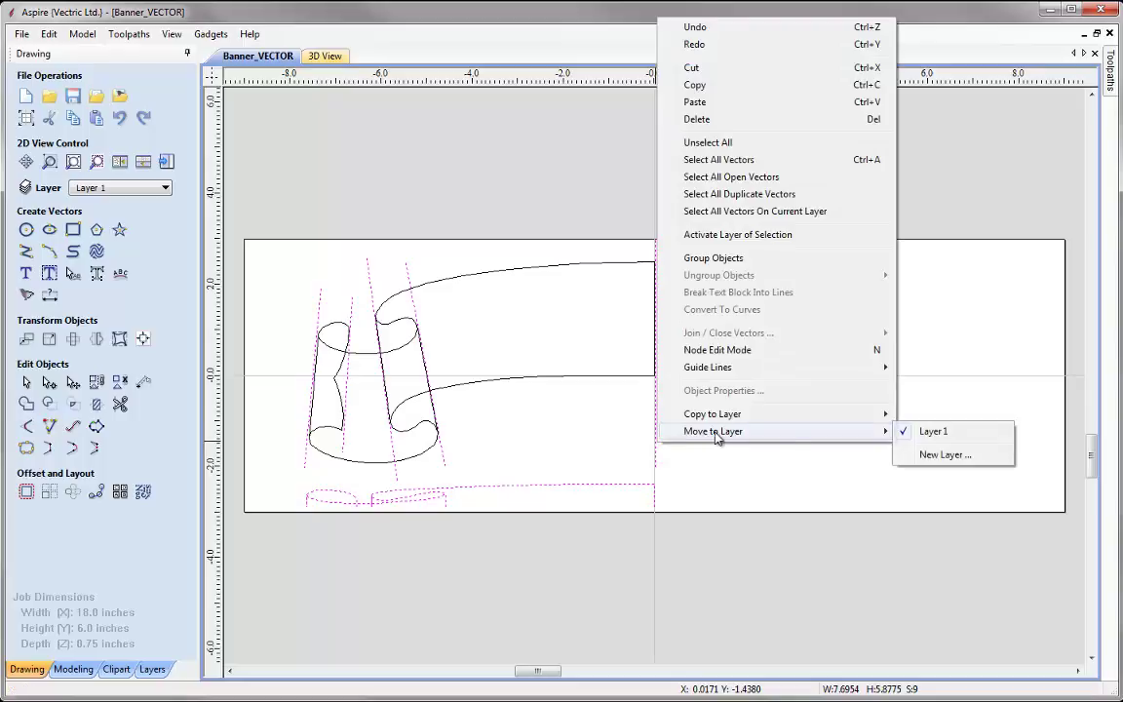
{"action": "left_click", "coordinate": [982, 462]}
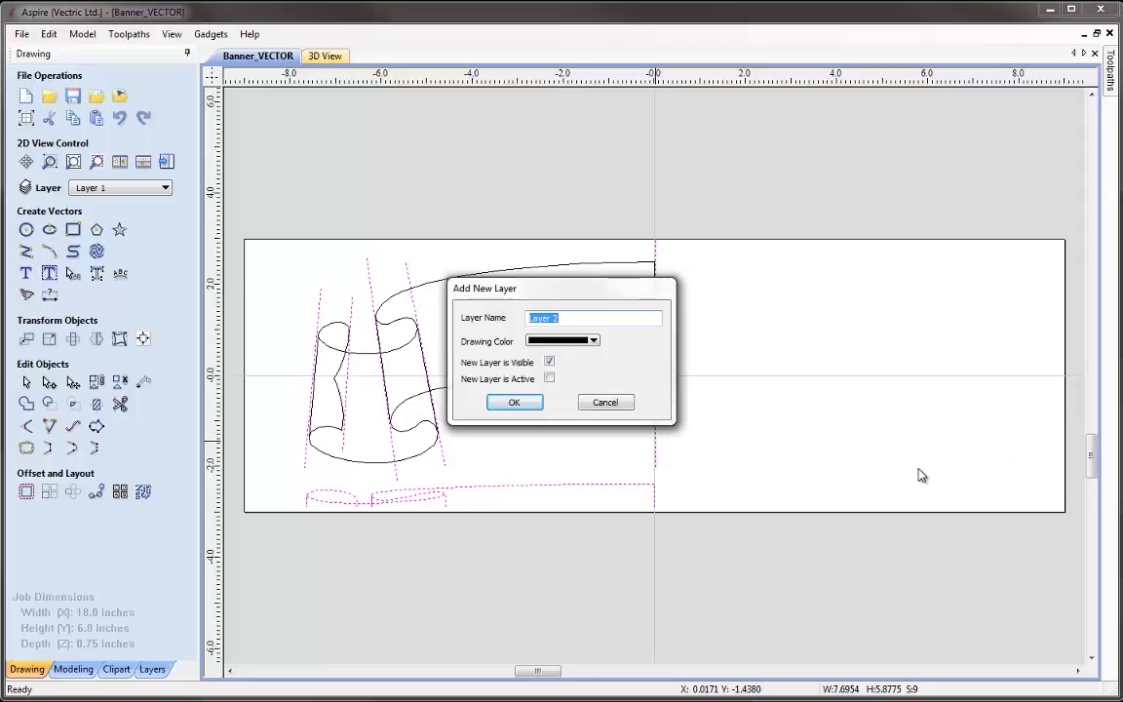
{"action": "type", "text": "Sweep Vectors"}
{"action": "left_click", "coordinate": [549, 362]}
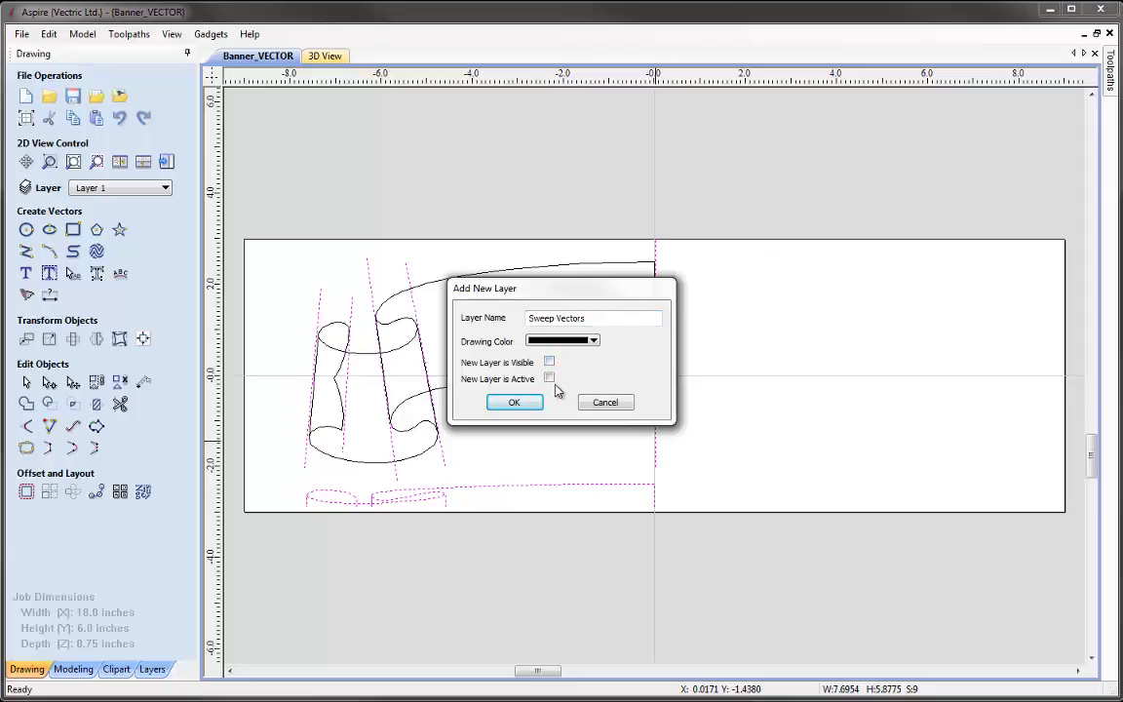
{"action": "left_click", "coordinate": [515, 405]}
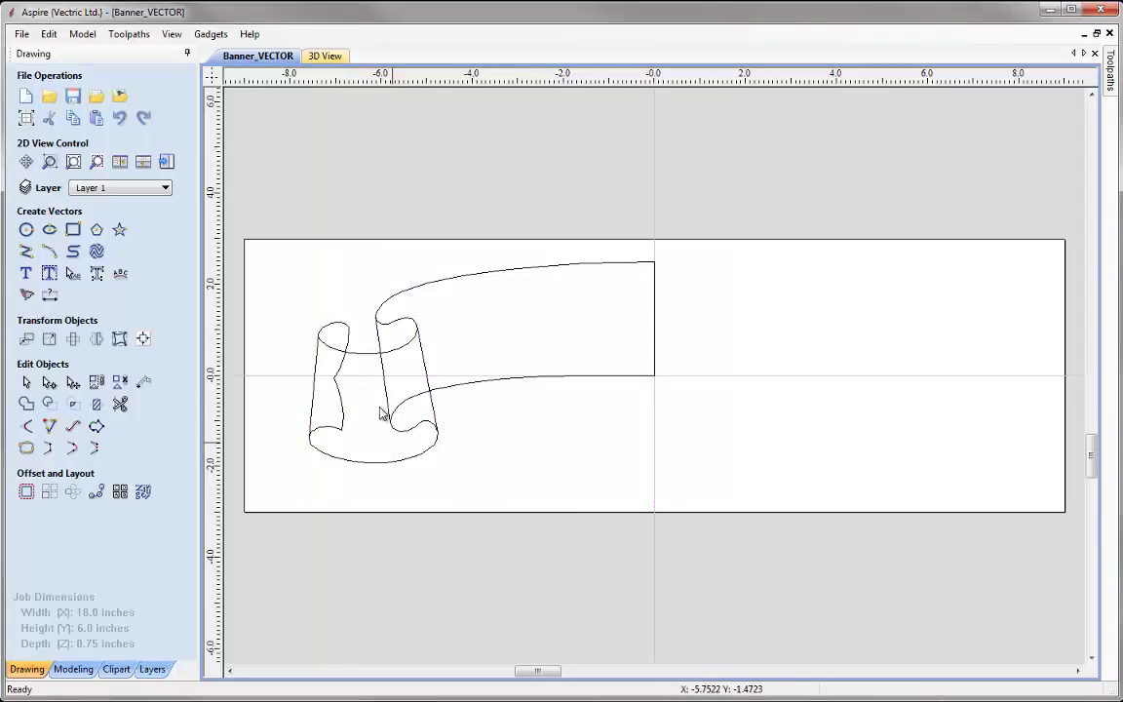
- Move all remaining banner outline vectors to a new hidden layer named Outline Vectors
{"action": "left_click", "coordinate": [343, 346]}
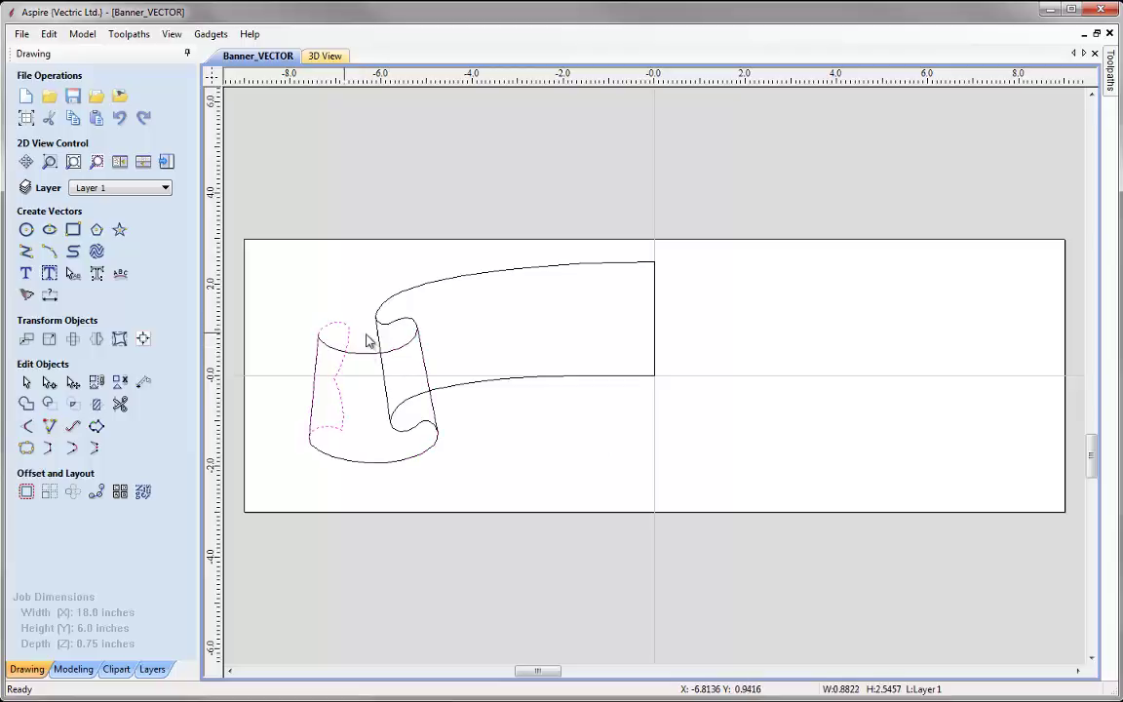
{"action": "left_click", "coordinate": [382, 368]}
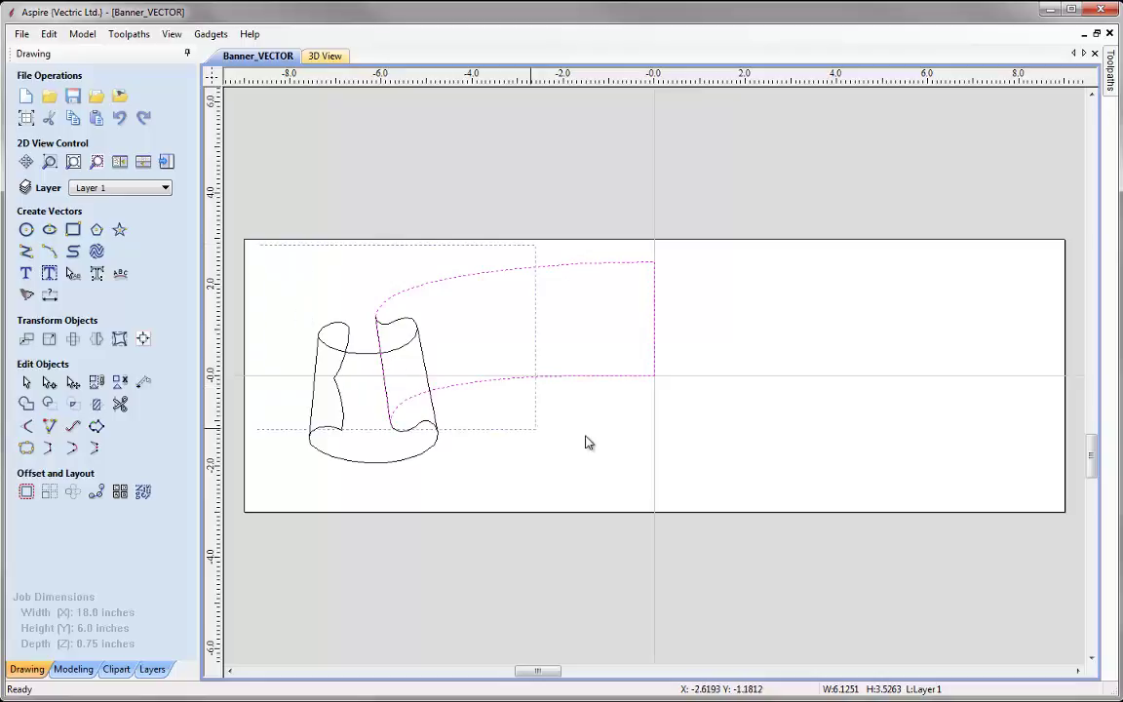
{"action": "key", "text": "ctrl+a"}
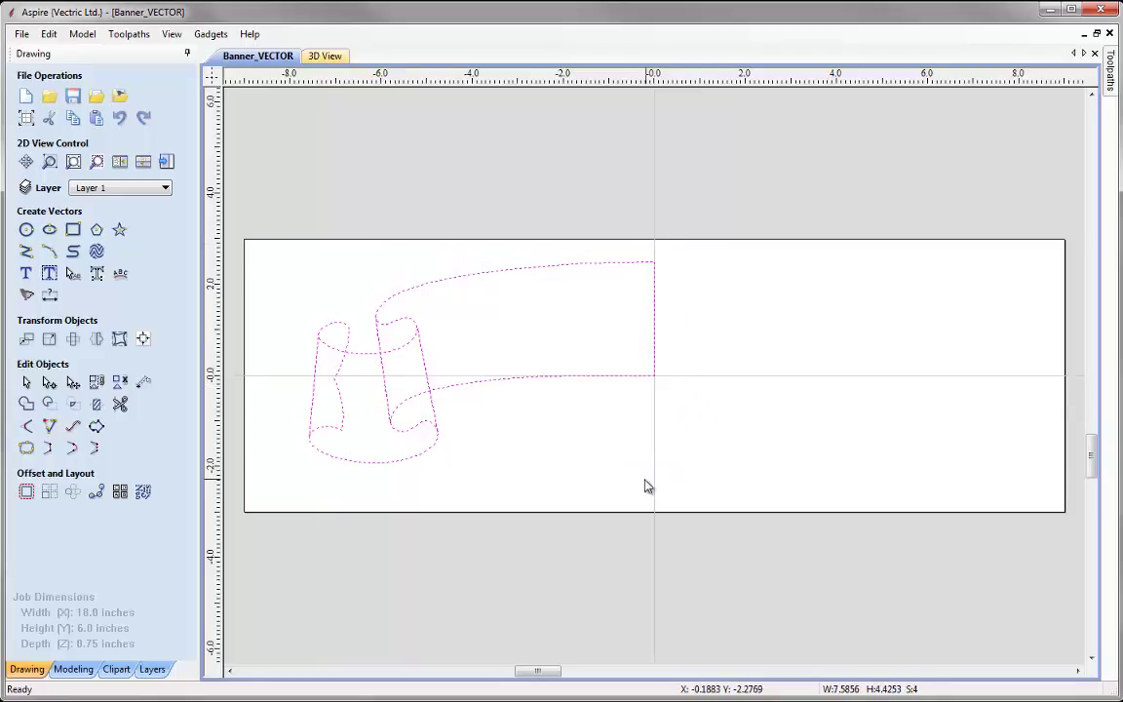
{"action": "right_click", "coordinate": [526, 385]}
{"action": "mouse_move", "coordinate": [609, 371]}
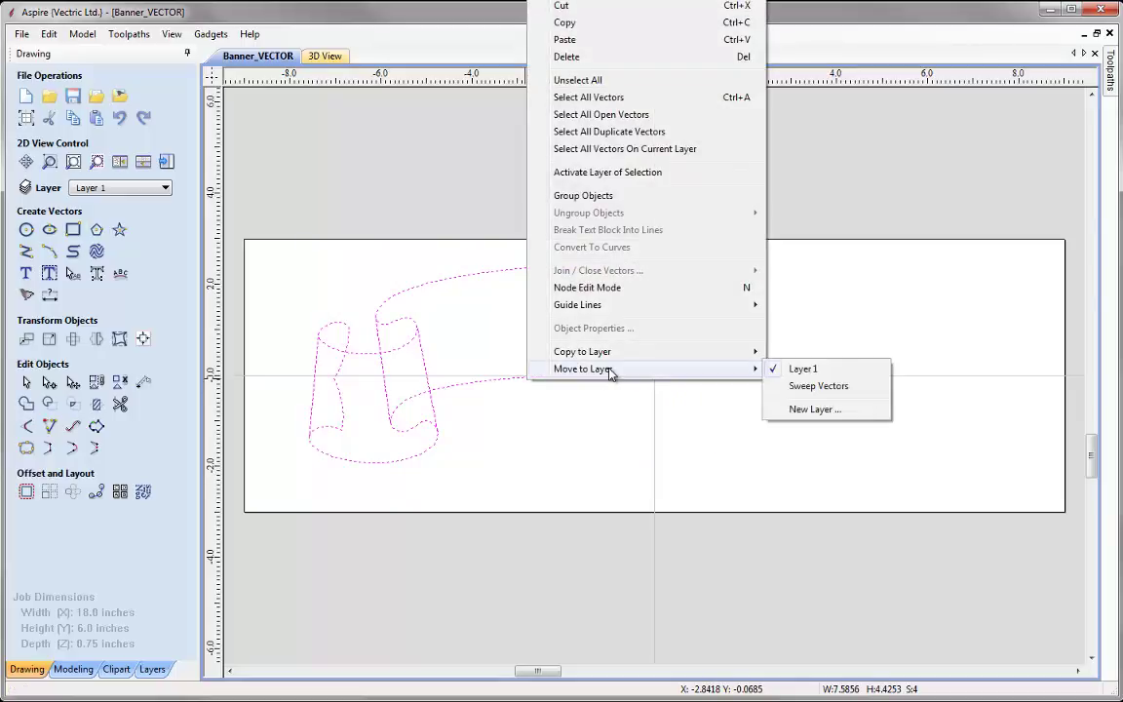
{"action": "left_click", "coordinate": [815, 410]}
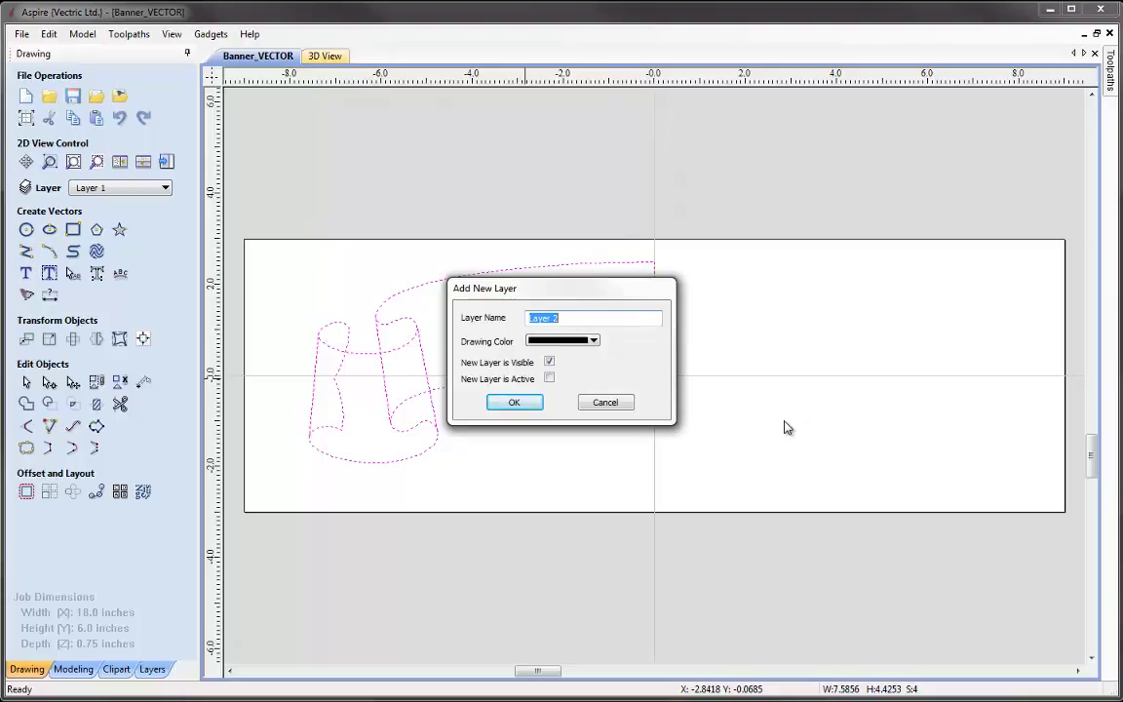
{"action": "type", "text": "Outline Vectors"}
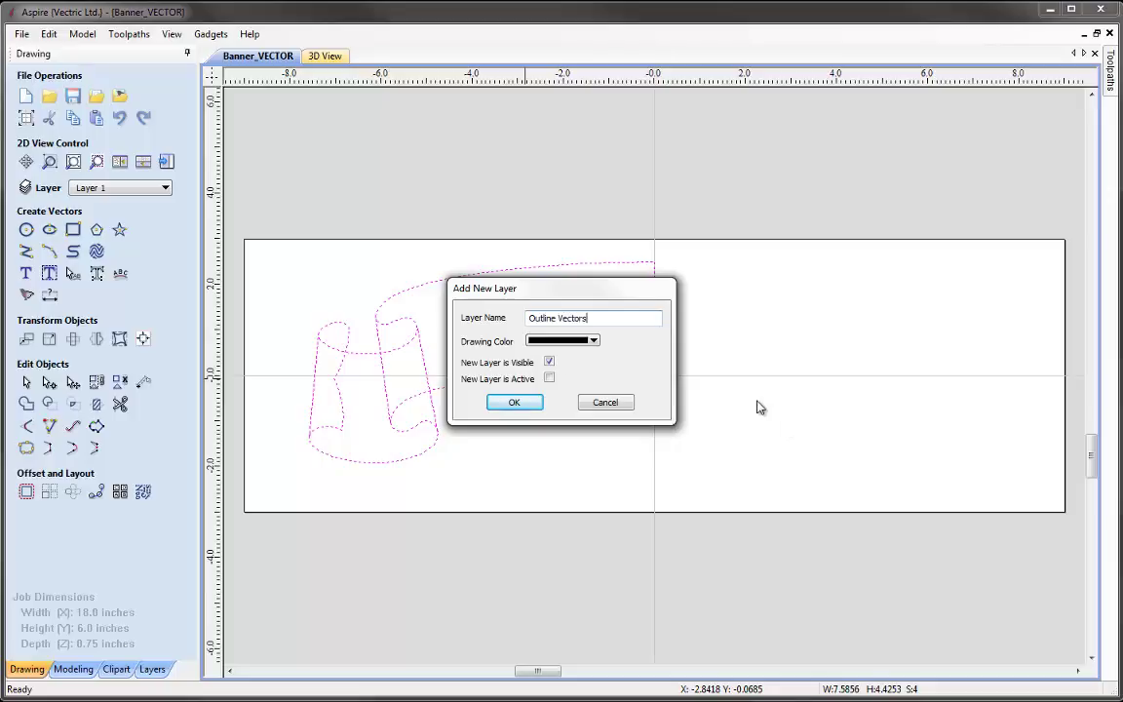
{"action": "left_click", "coordinate": [549, 364]}
{"action": "left_click", "coordinate": [519, 403]}
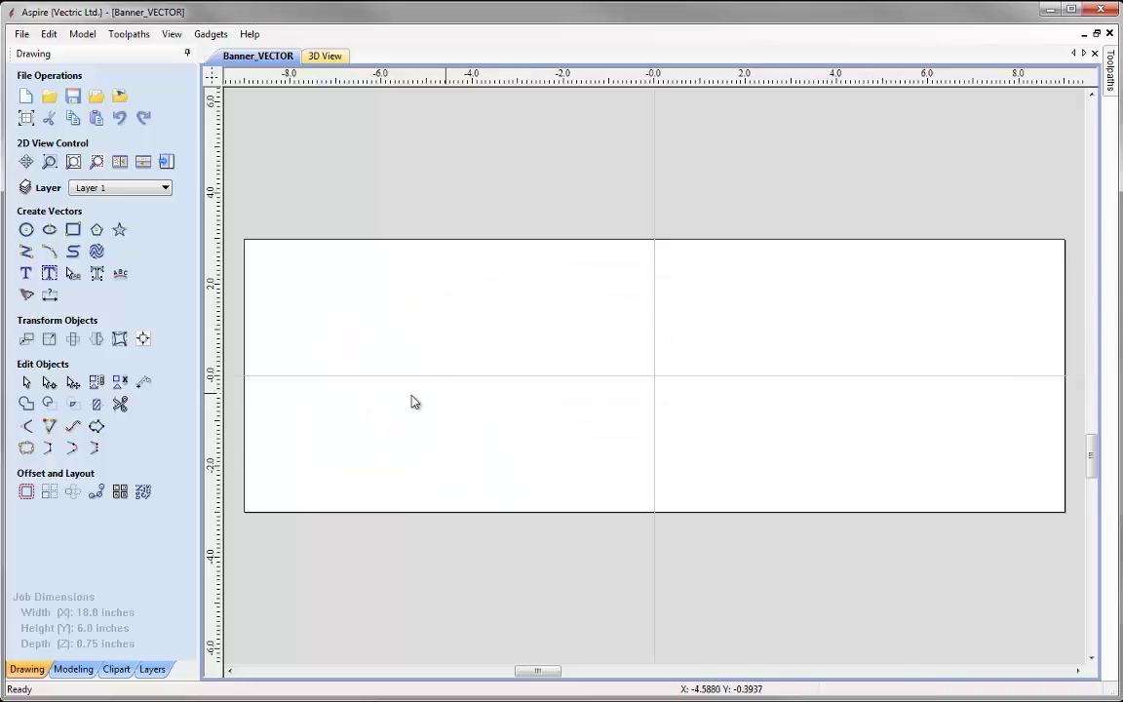
- Check the contents of the Sweep Vectors and Outline Vectors layers by toggling each layer's visibility
{"action": "left_click", "coordinate": [151, 669]}
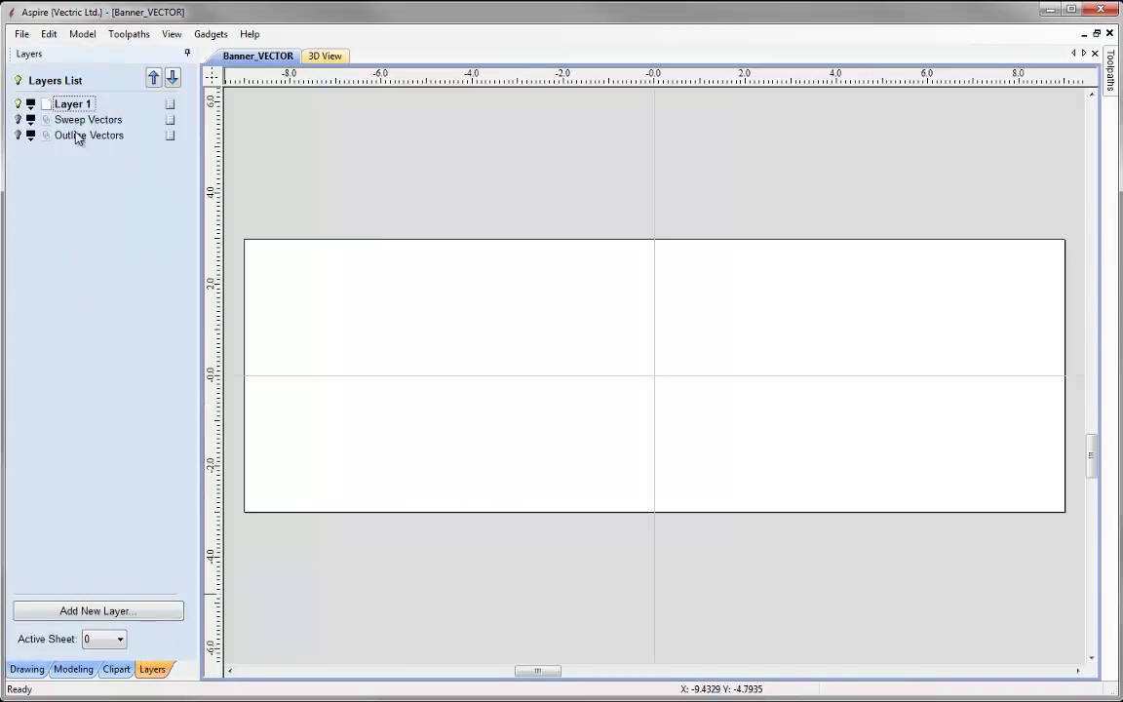
{"action": "left_click", "coordinate": [19, 119]}
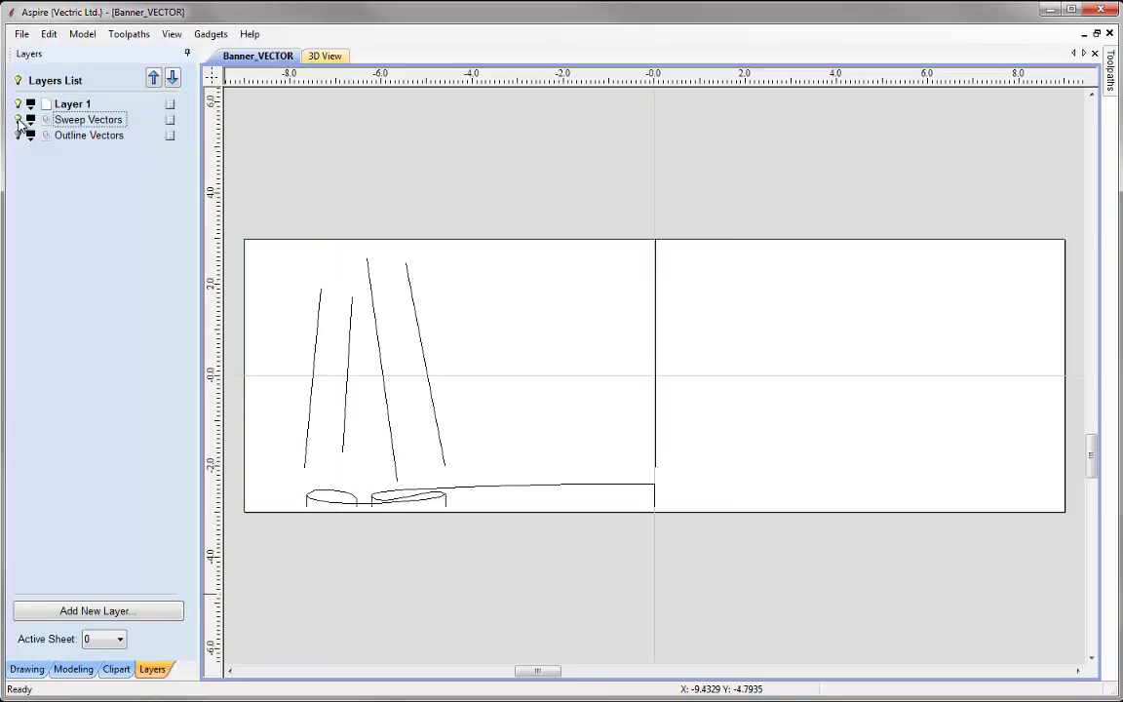
{"action": "left_click", "coordinate": [18, 119]}
{"action": "left_click", "coordinate": [17, 135]}
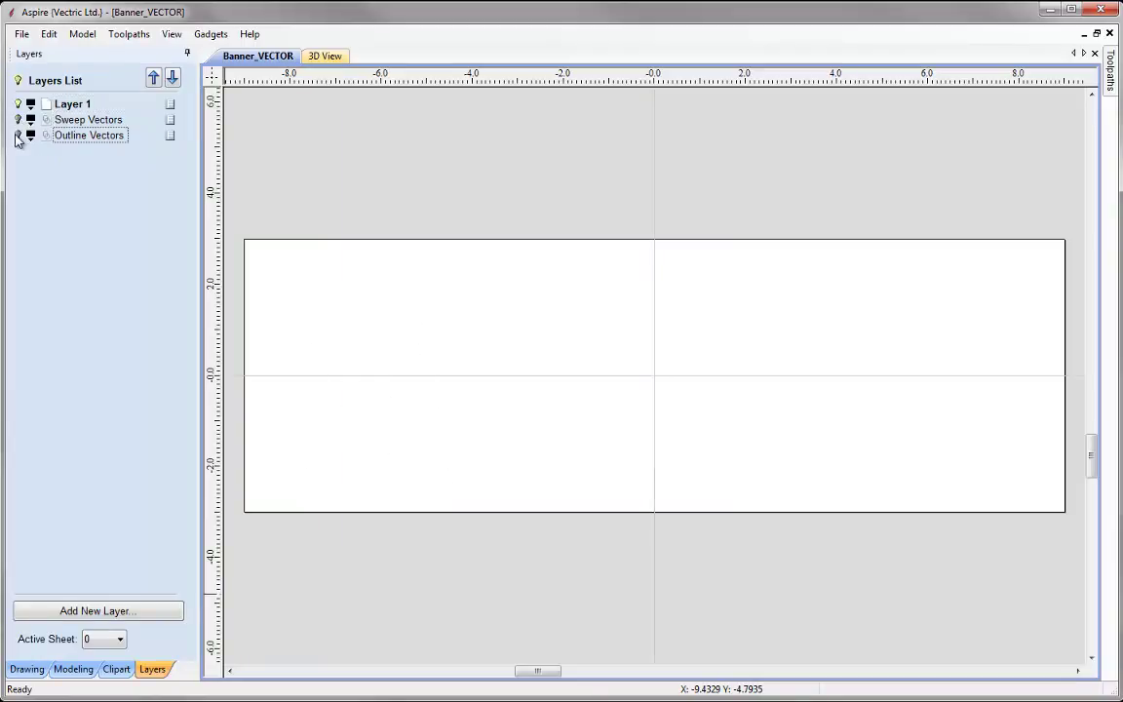
{"action": "left_click", "coordinate": [18, 135]}
- Rename Layer 1 as Components
{"action": "double_click", "coordinate": [70, 103]}
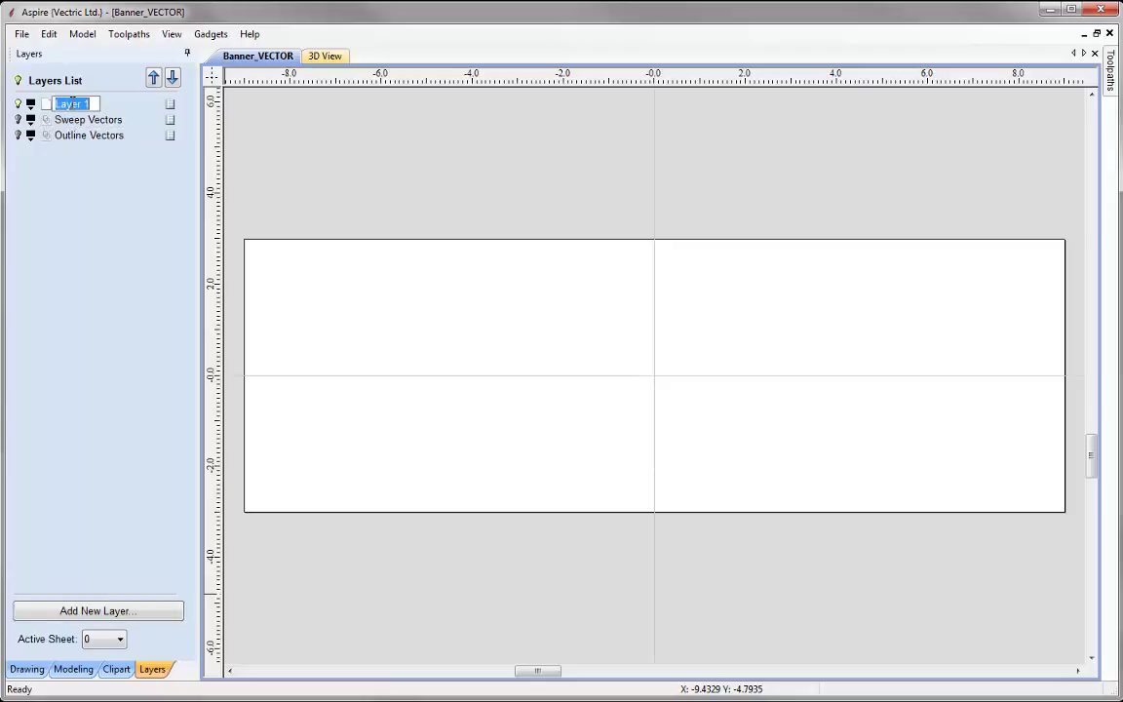
{"action": "type", "text": "Components"}
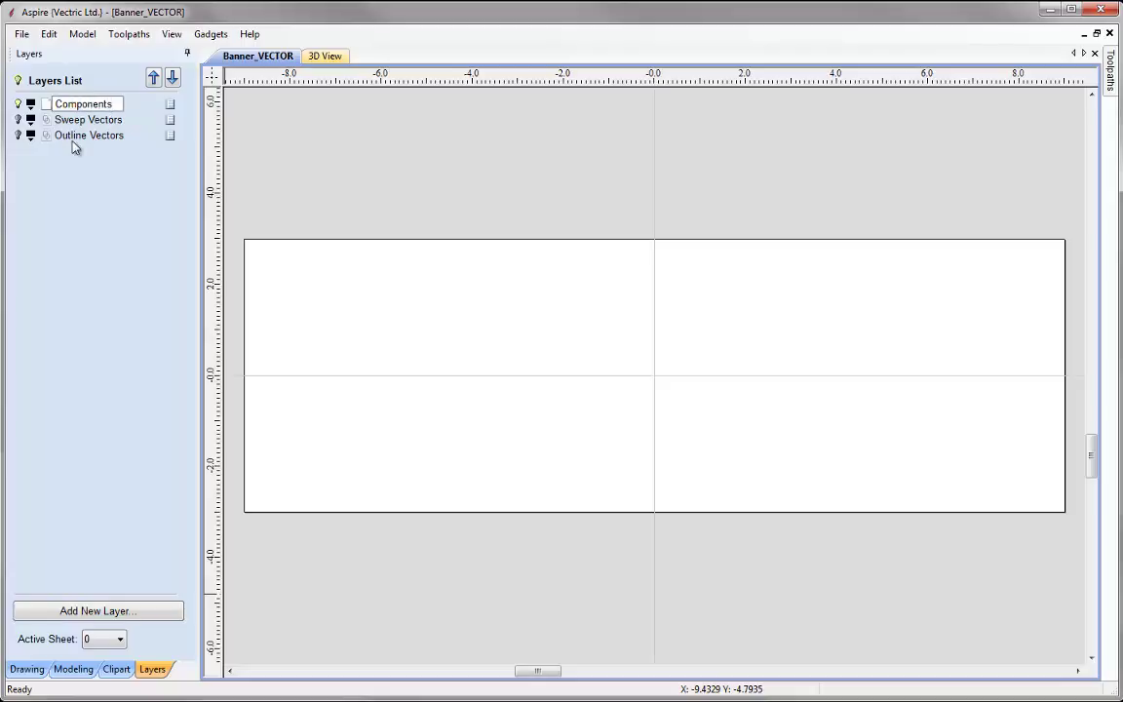
{"action": "key", "text": "Return"}
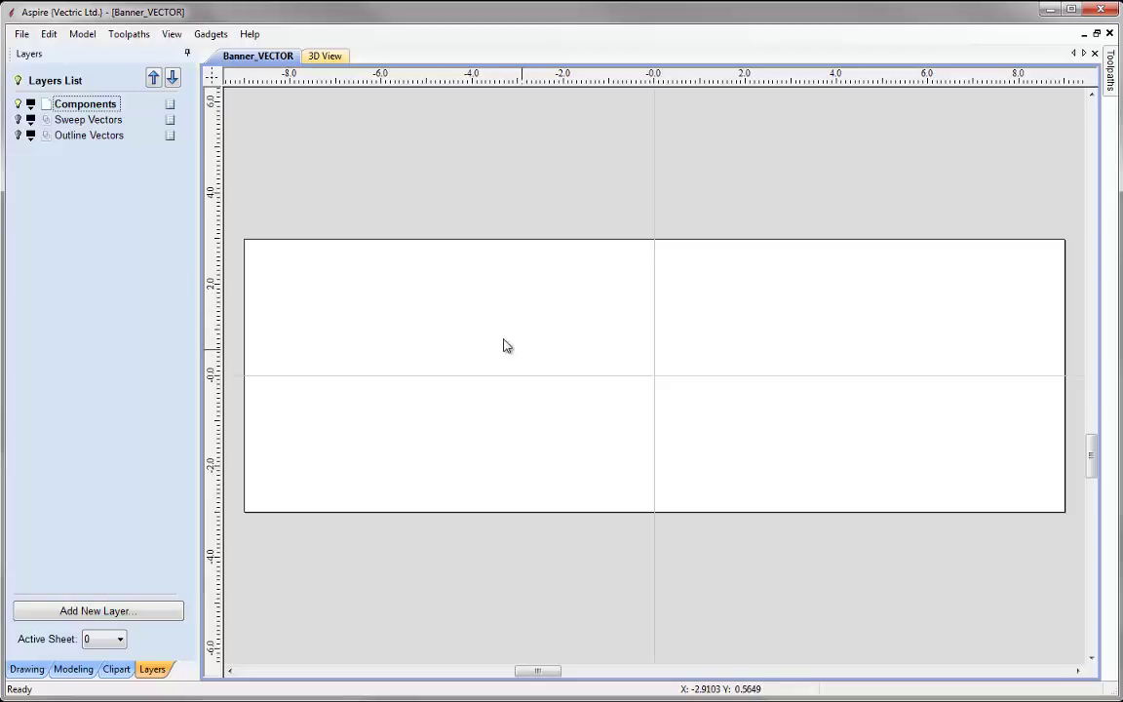
- Make the Sweep Vectors and Outline Vectors layers visible, and tile the 2D and 3D views one above the other
{"action": "left_click", "coordinate": [17, 119]}
{"action": "left_click", "coordinate": [18, 135]}
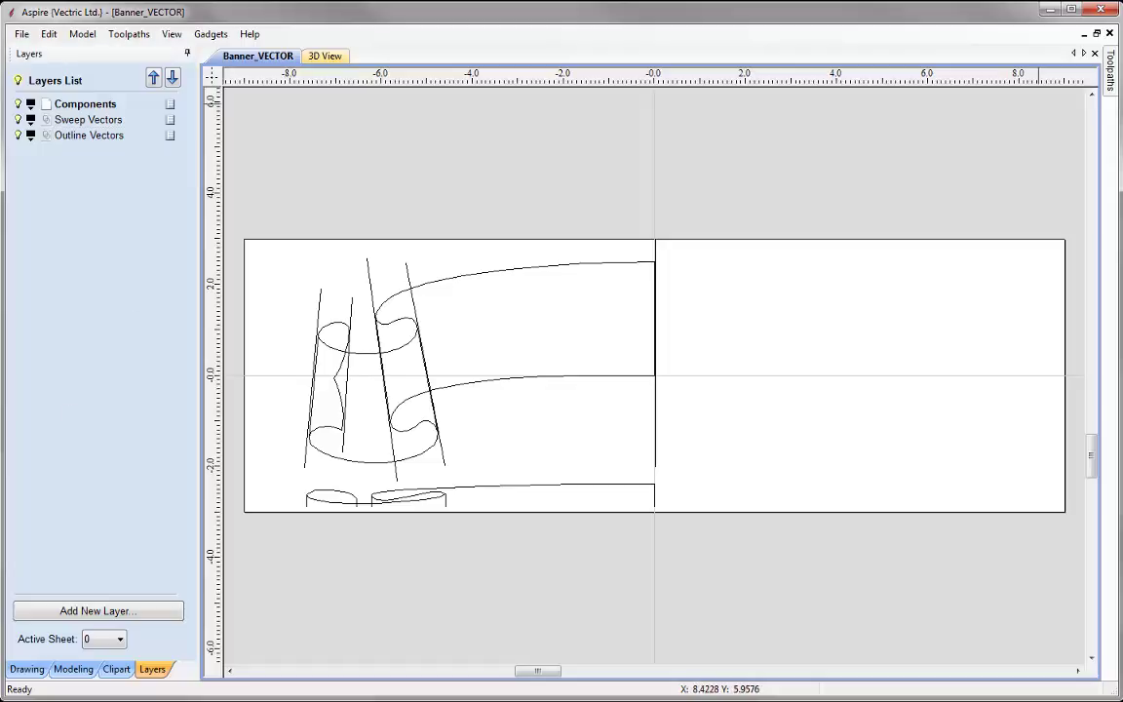
{"action": "left_click", "coordinate": [73, 668]}
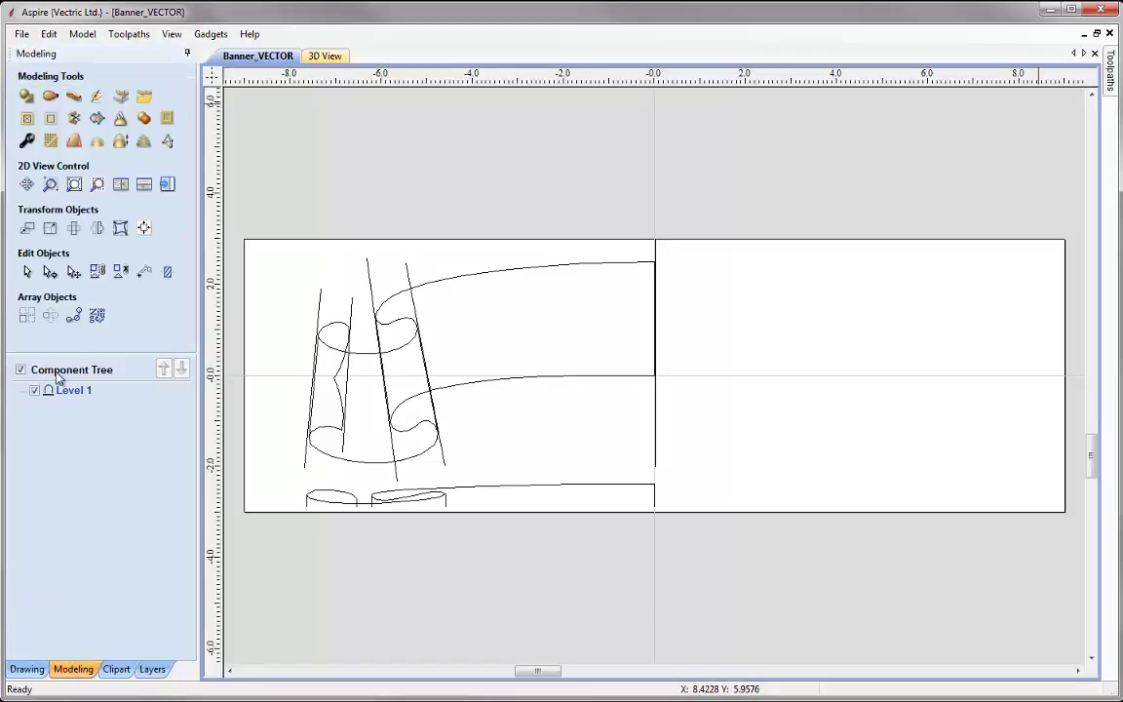
{"action": "left_click", "coordinate": [143, 185]}
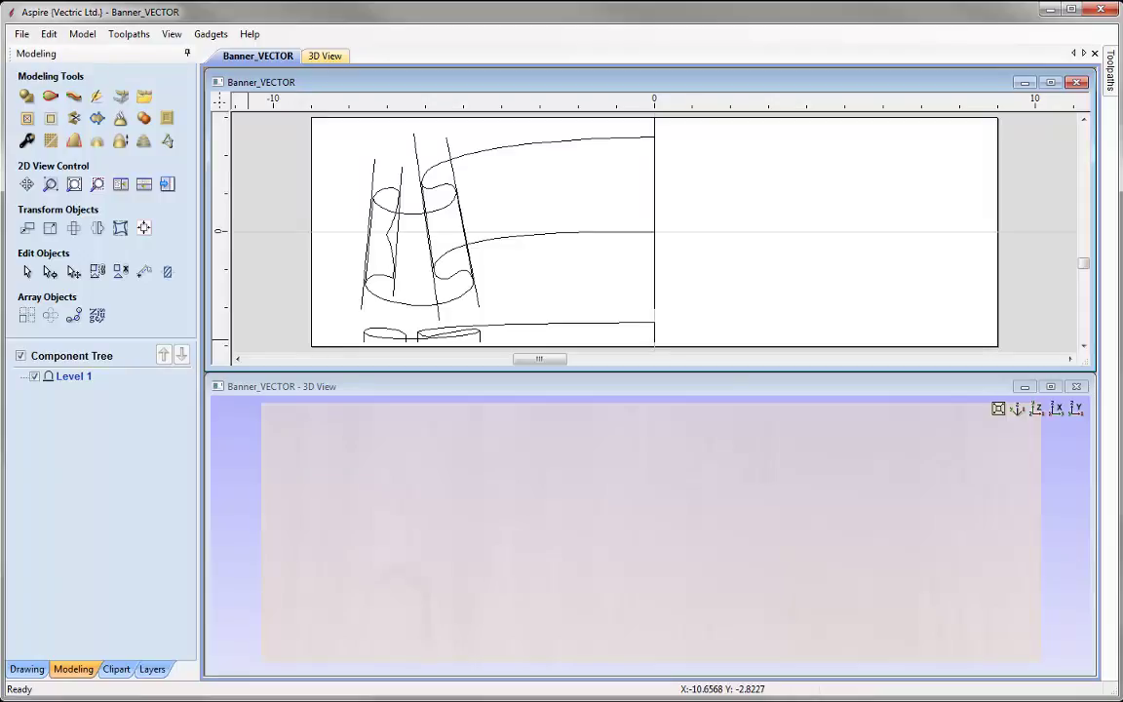
- Rename the component level Level 1 as Folds
{"action": "right_click", "coordinate": [73, 381]}
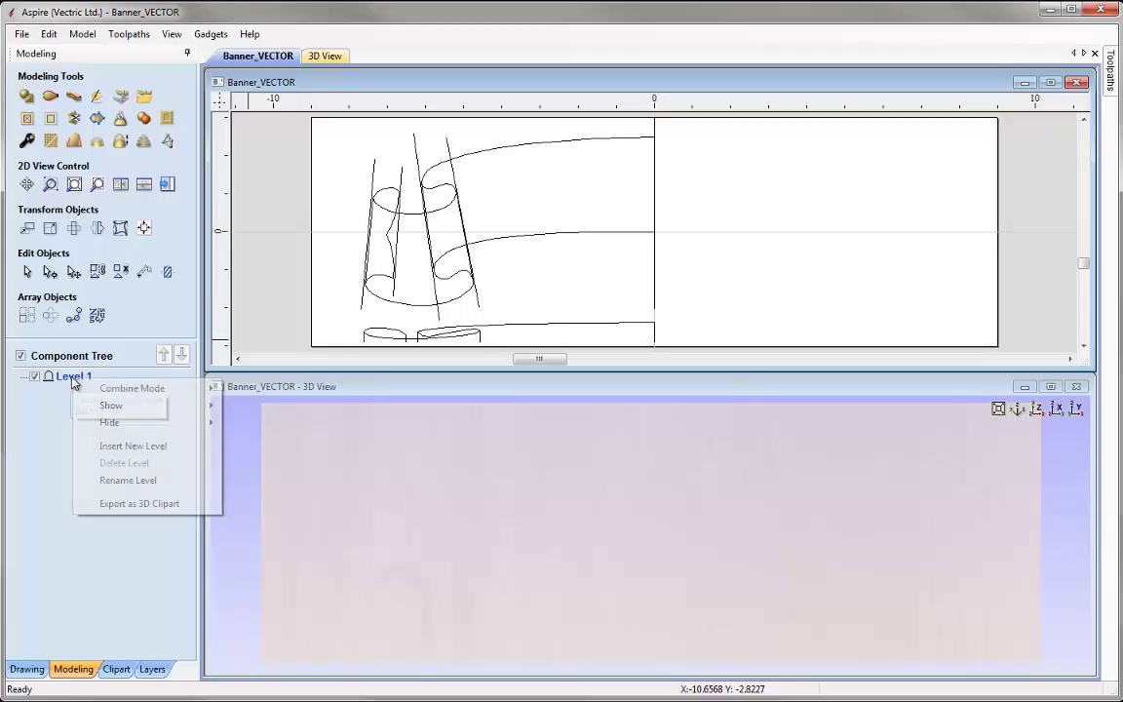
{"action": "left_click", "coordinate": [165, 487]}
{"action": "type", "text": "Folds"}
{"action": "key", "text": "Return"}
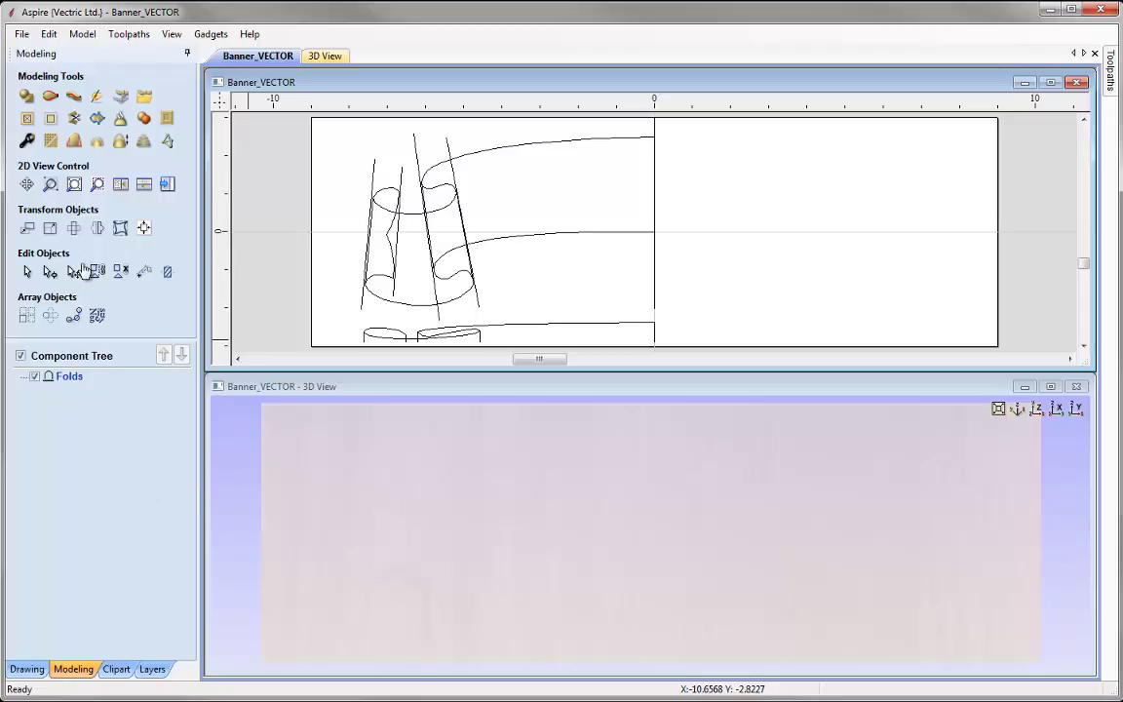
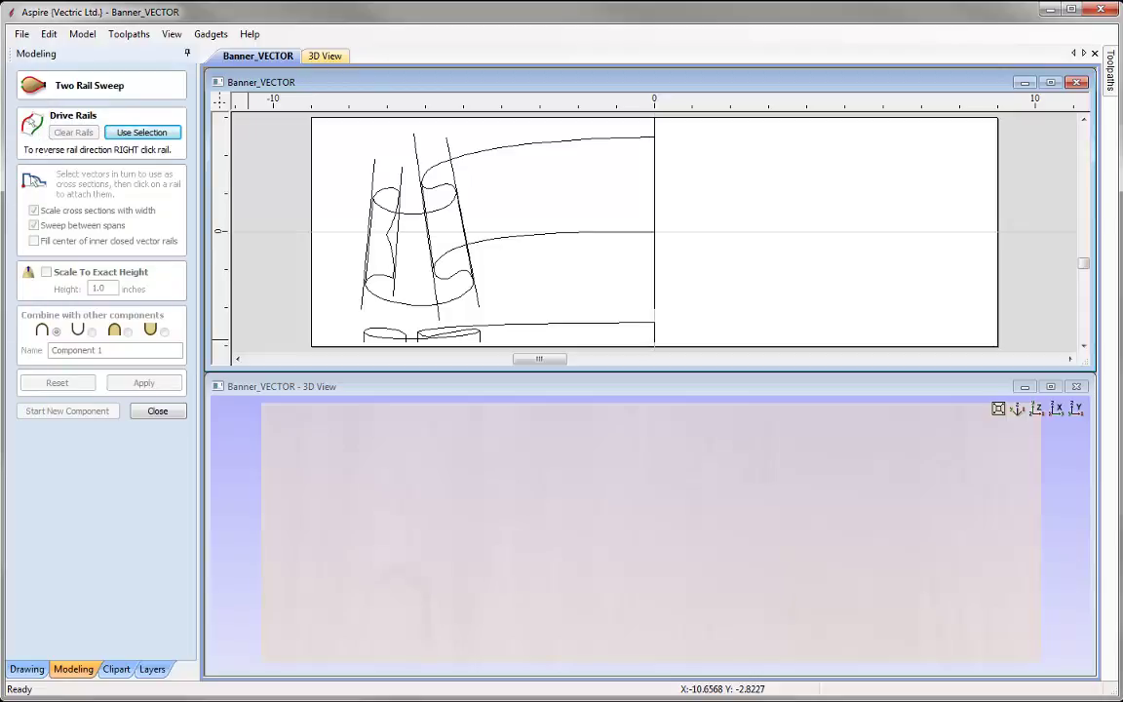
- Set the slanted line beside the main banner fold and the vertical centre line as two-rail sweep rails, reversing the centre rail's direction
{"action": "left_click", "coordinate": [416, 151]}
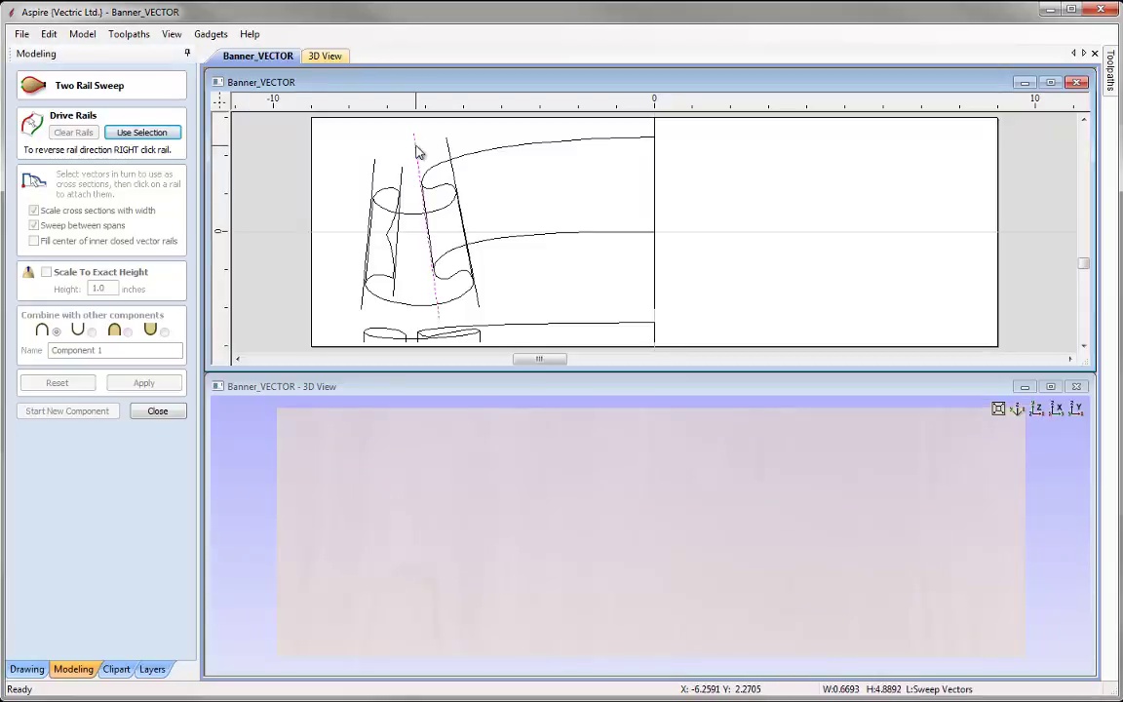
{"action": "left_click", "coordinate": [656, 130], "text": "shift"}
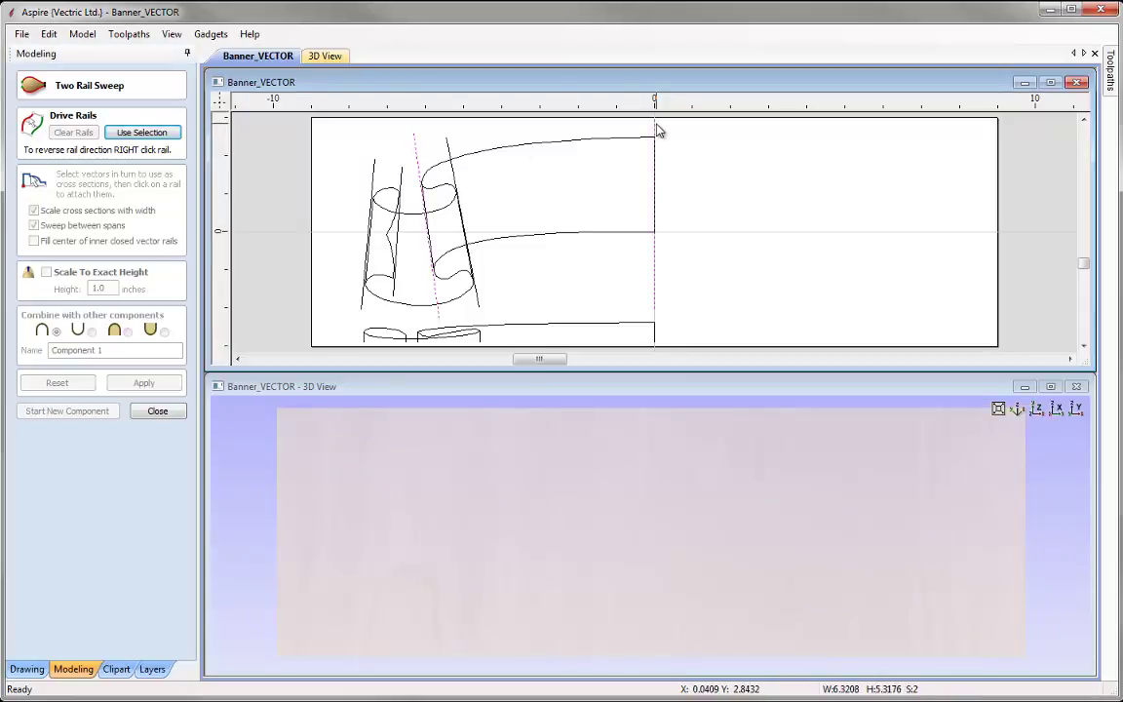
{"action": "left_click", "coordinate": [159, 137]}
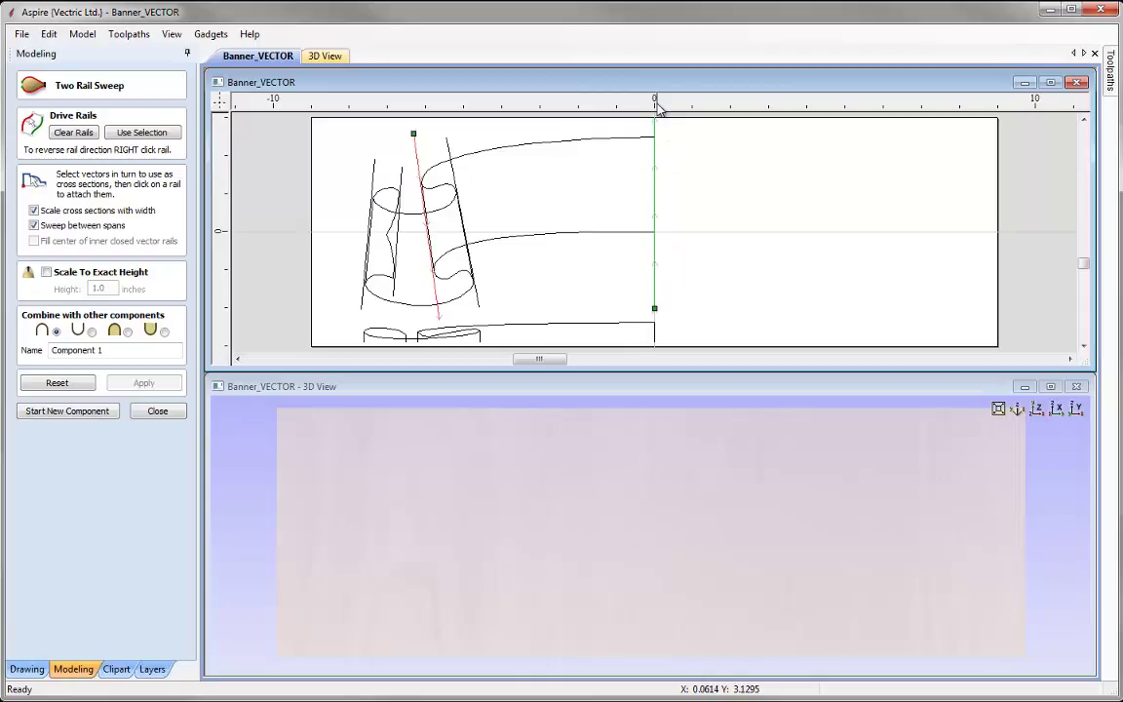
{"action": "right_click", "coordinate": [658, 161]}
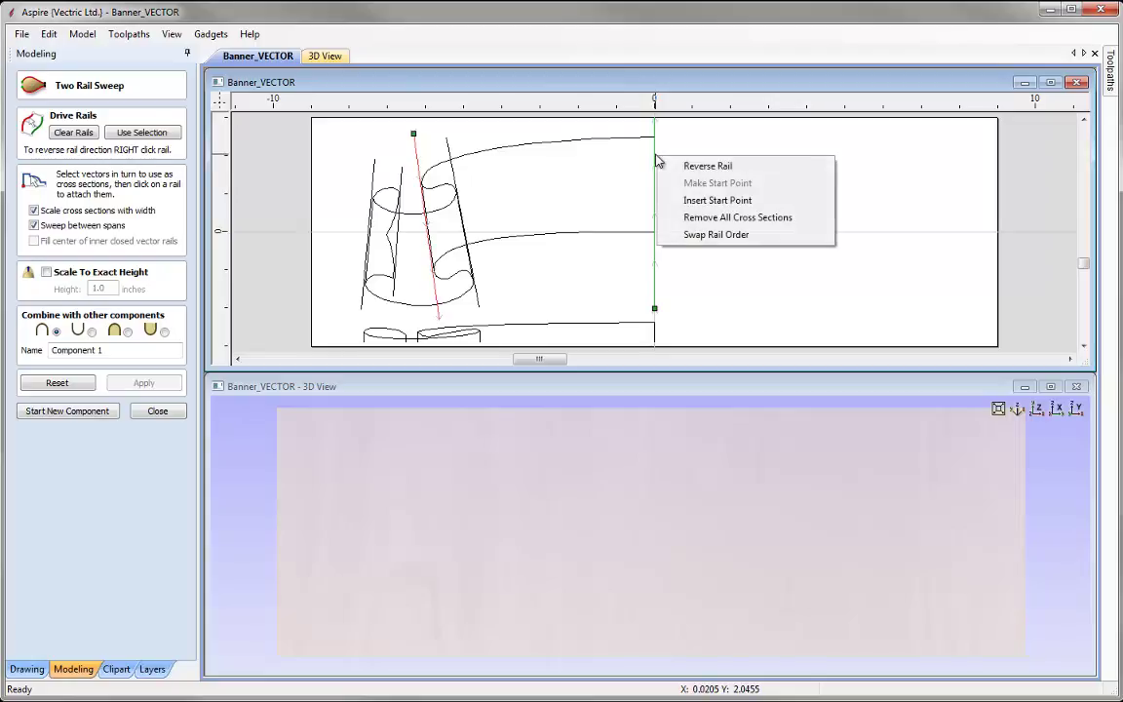
{"action": "left_click", "coordinate": [723, 173]}
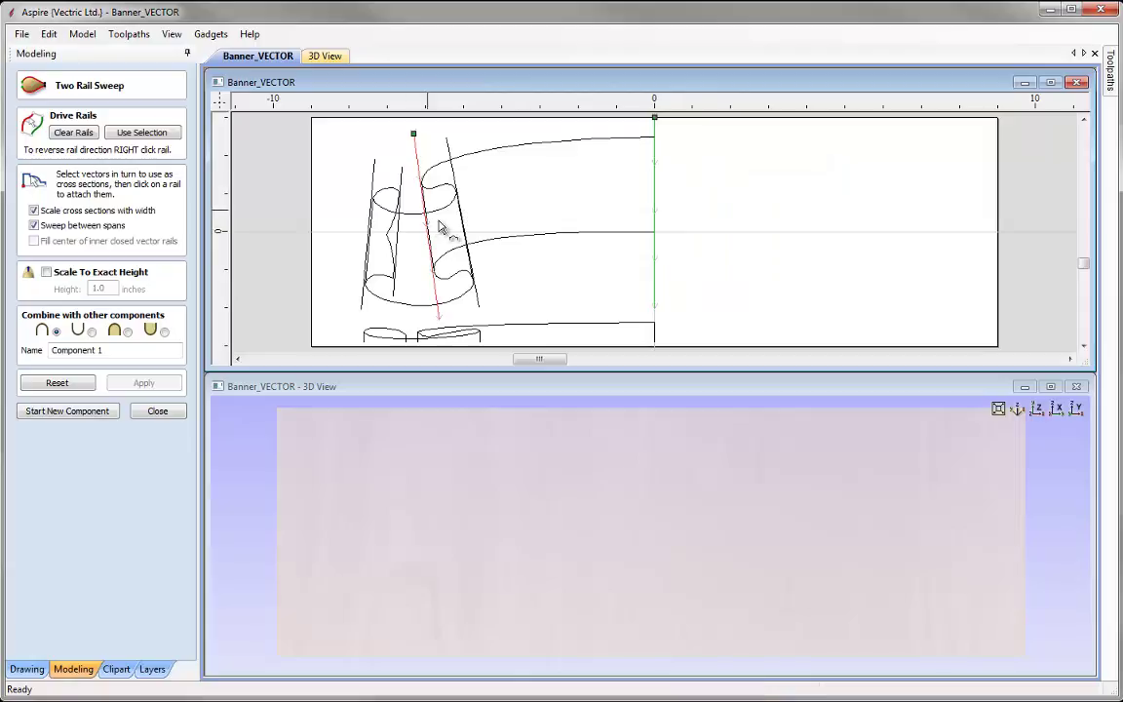
- Sweep the long arched cross-section as a merged component named Fold 1, without scaling cross sections with width
{"action": "left_click", "coordinate": [555, 326]}
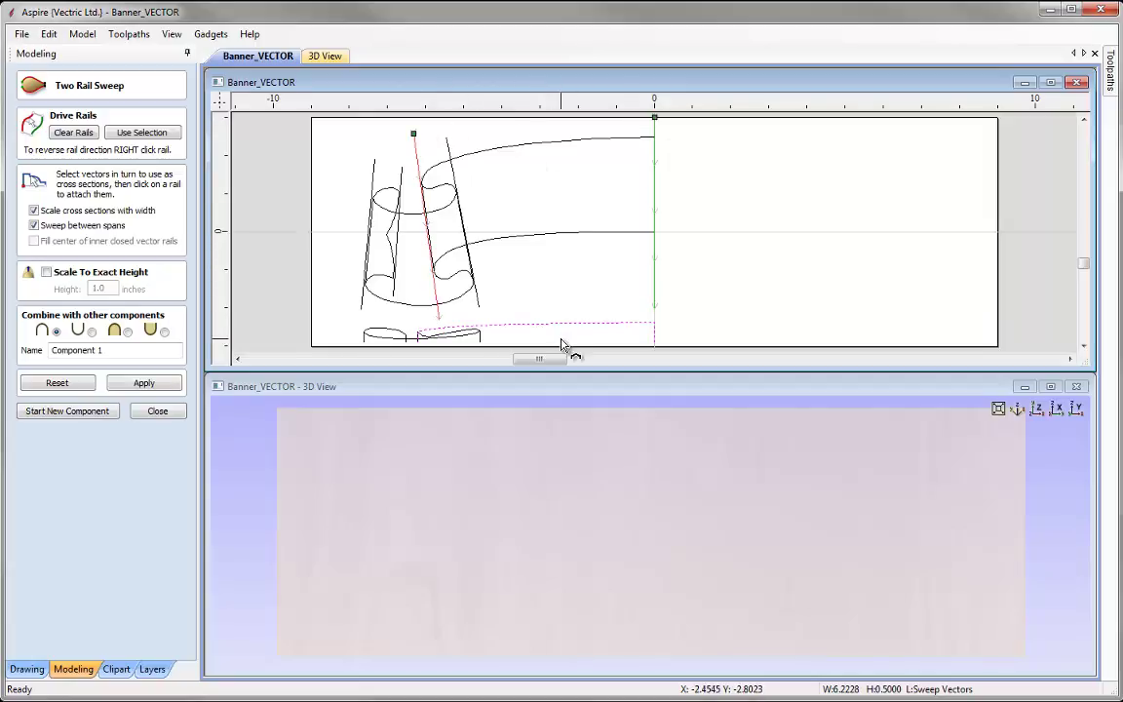
{"action": "left_click", "coordinate": [34, 211]}
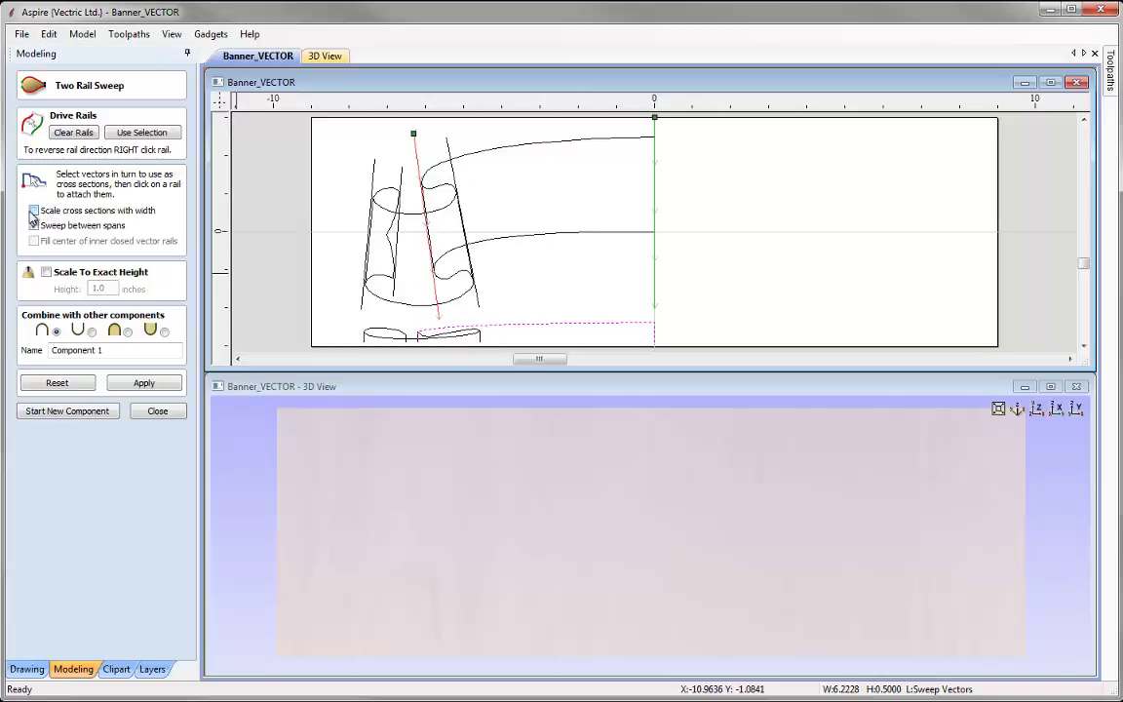
{"action": "left_click", "coordinate": [126, 332]}
{"action": "left_click_drag", "start_coordinate": [116, 354], "coordinate": [16, 359]}
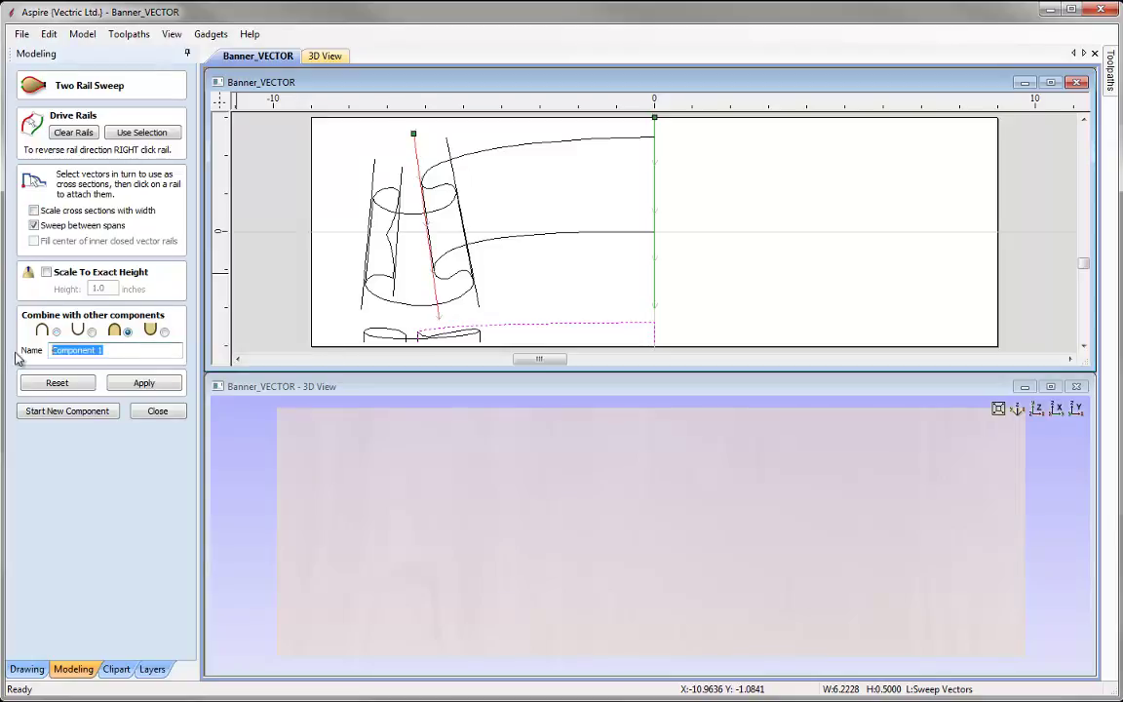
{"action": "type", "text": "Fold"}
{"action": "left_click", "coordinate": [144, 383]}
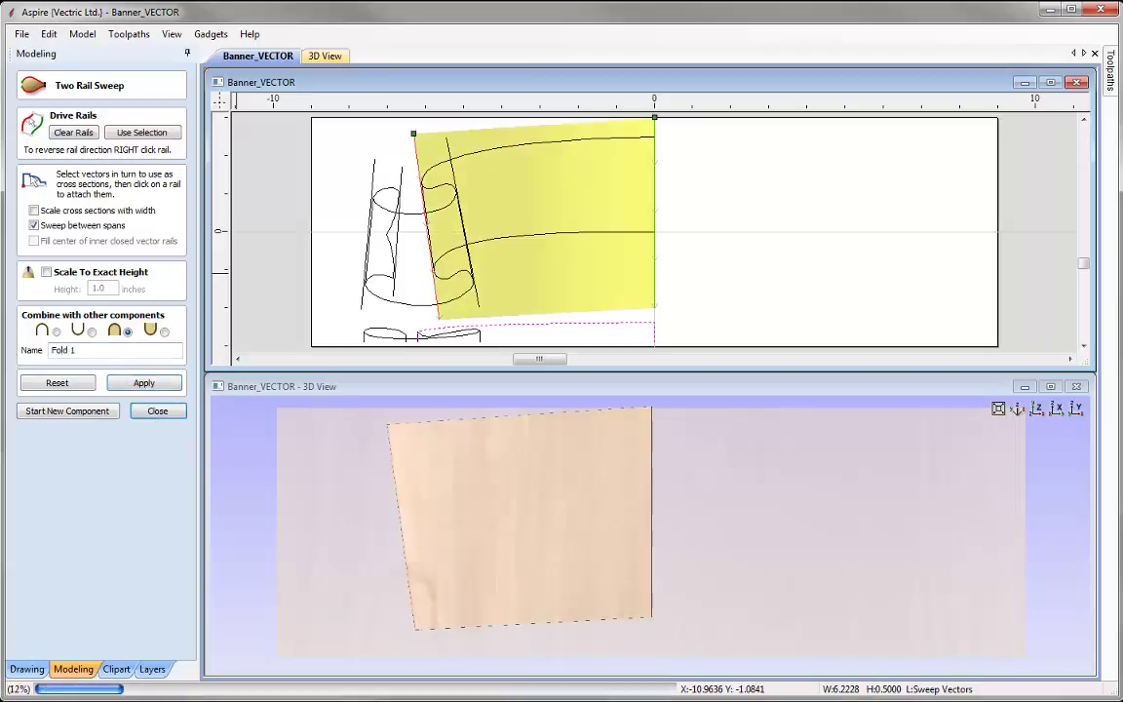
{"action": "left_click", "coordinate": [157, 410]}
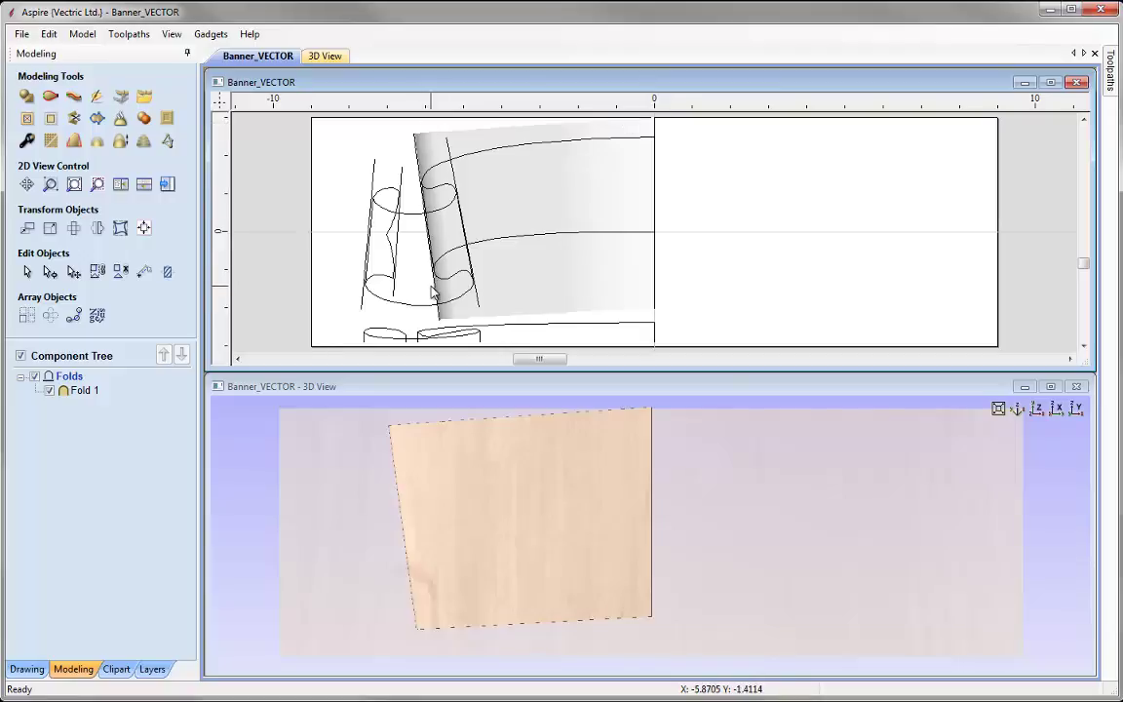
- Clear the Fold 1 component outside the main banner outline vector, and check the trimmed fold's side profile in 3D
{"action": "left_click", "coordinate": [488, 243]}
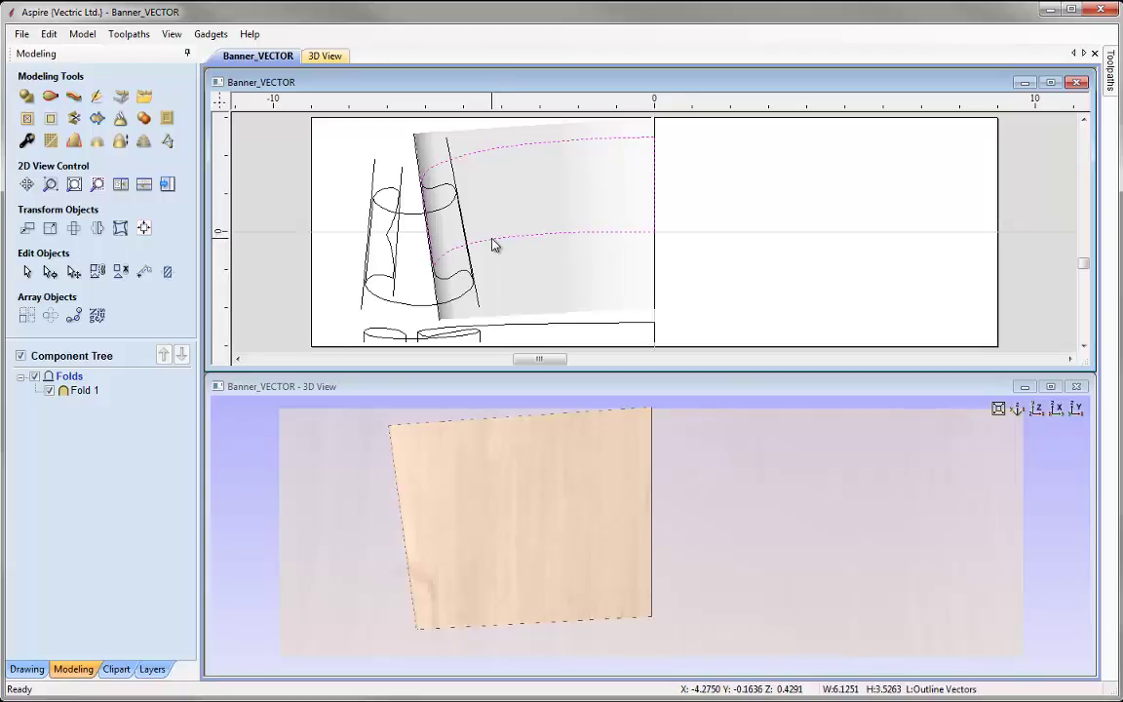
{"action": "left_click", "coordinate": [575, 282]}
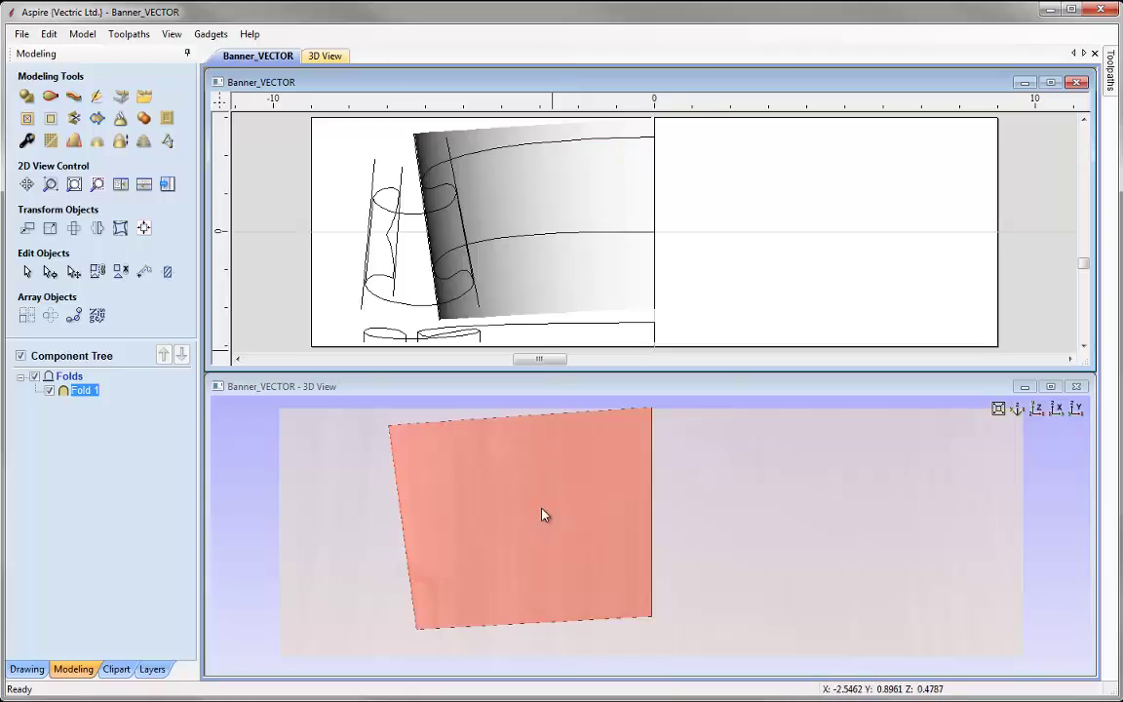
{"action": "mouse_move", "coordinate": [90, 399]}
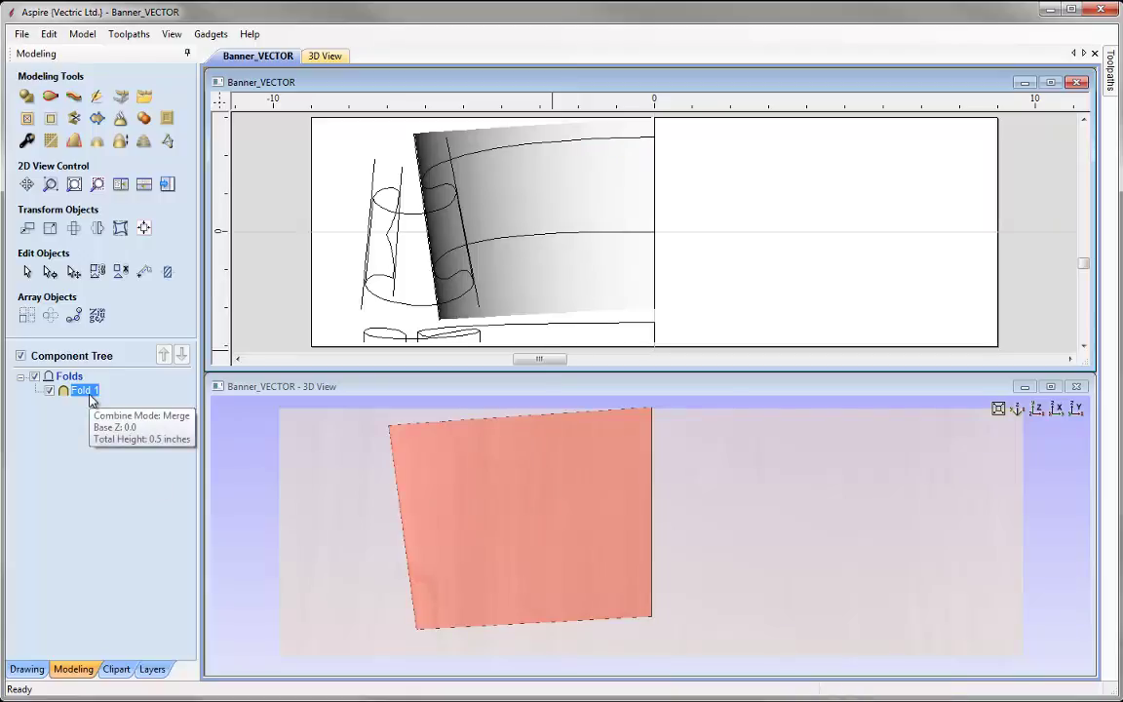
{"action": "left_click", "coordinate": [553, 243]}
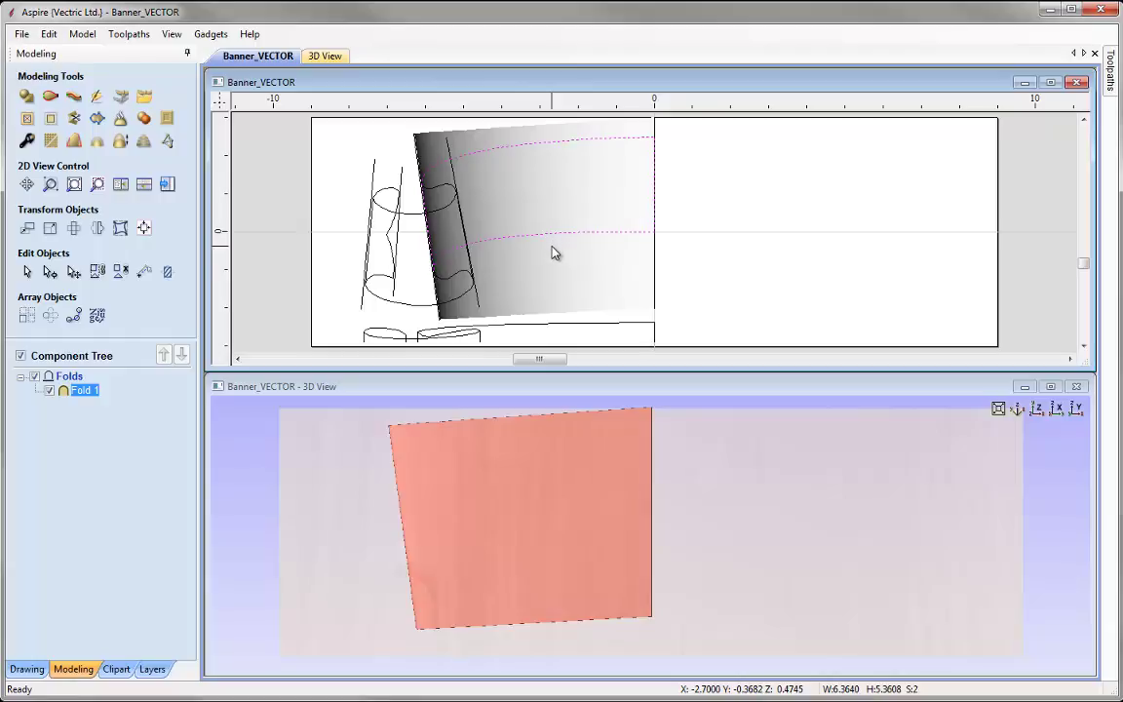
{"action": "left_click", "coordinate": [52, 119]}
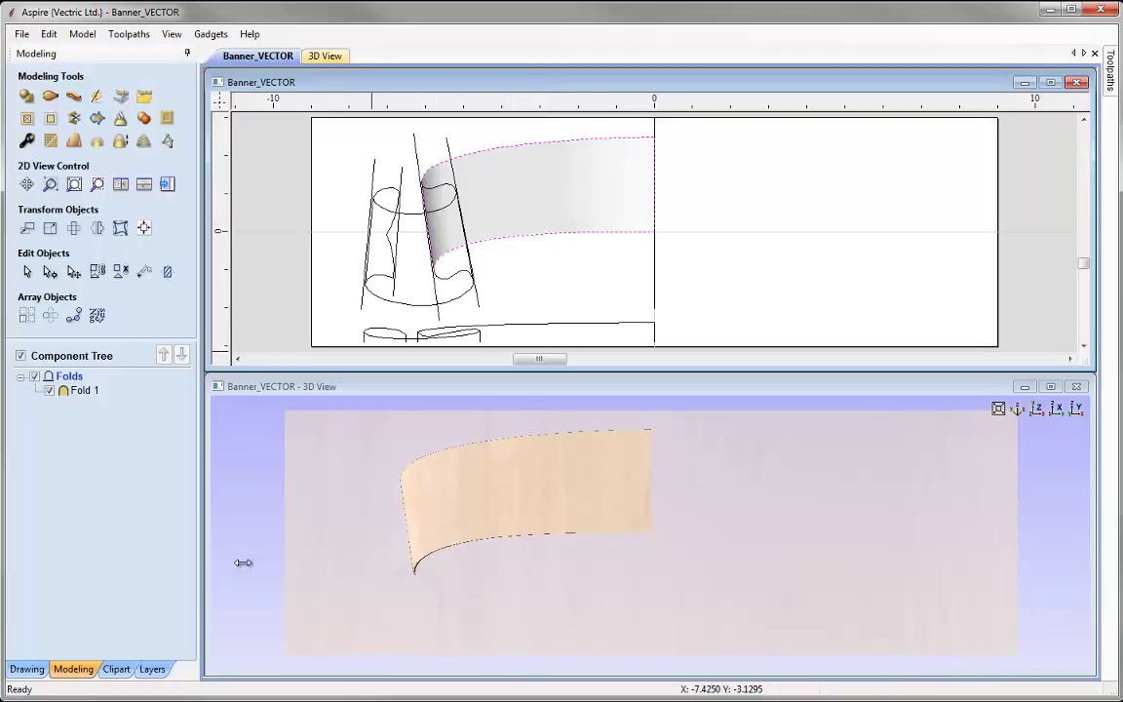
{"action": "left_click_drag", "start_coordinate": [553, 654], "coordinate": [511, 509]}
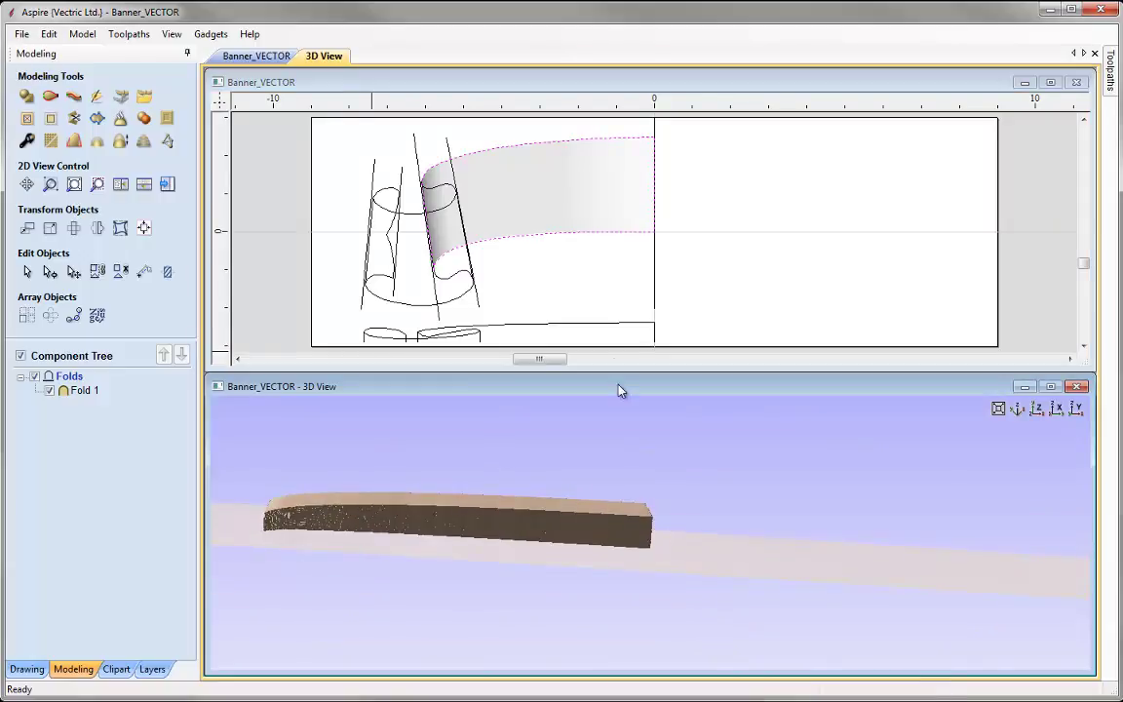
{"action": "left_click", "coordinate": [573, 325]}
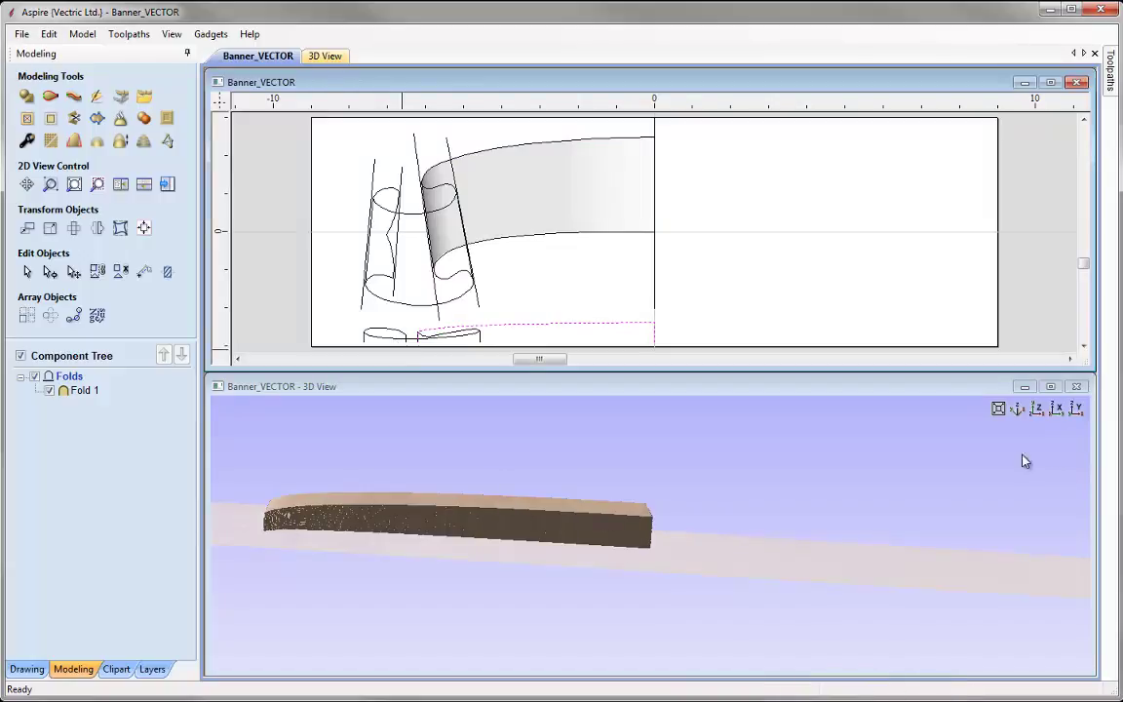
{"action": "left_click", "coordinate": [1035, 410]}
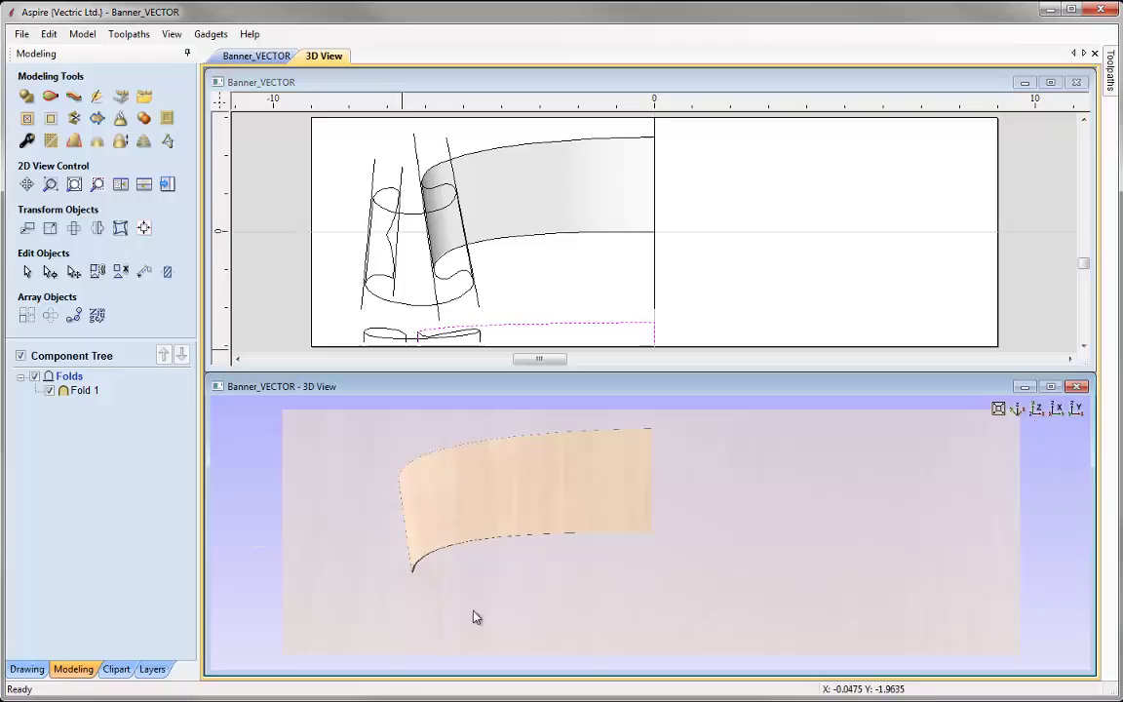
{"action": "left_click", "coordinate": [572, 316]}
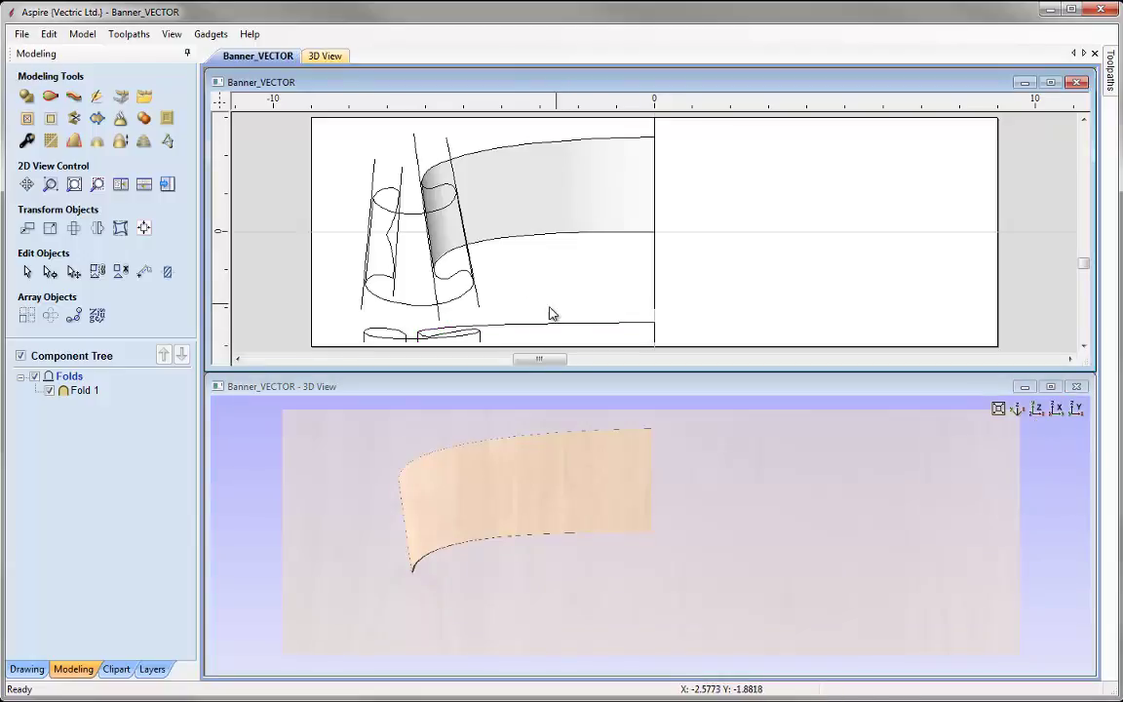
- Start a new two-rail sweep using the pair of slanted lines bounding the narrow fold as drive rails
{"action": "left_click", "coordinate": [50, 99]}
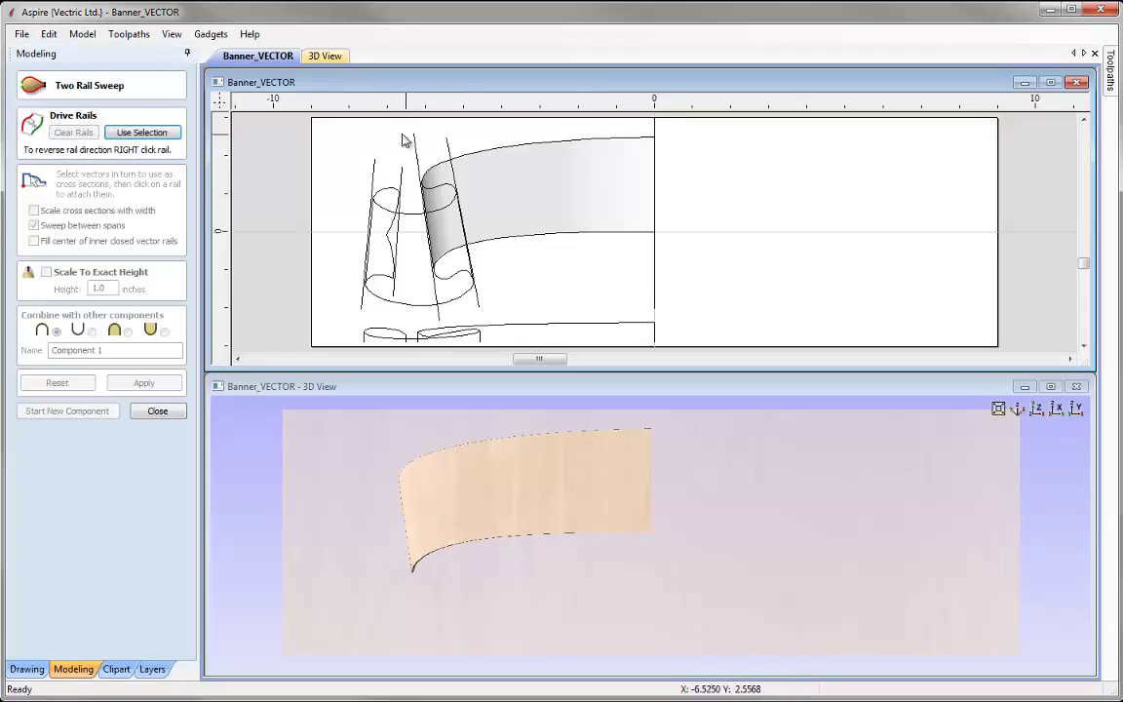
{"action": "left_click", "coordinate": [419, 224]}
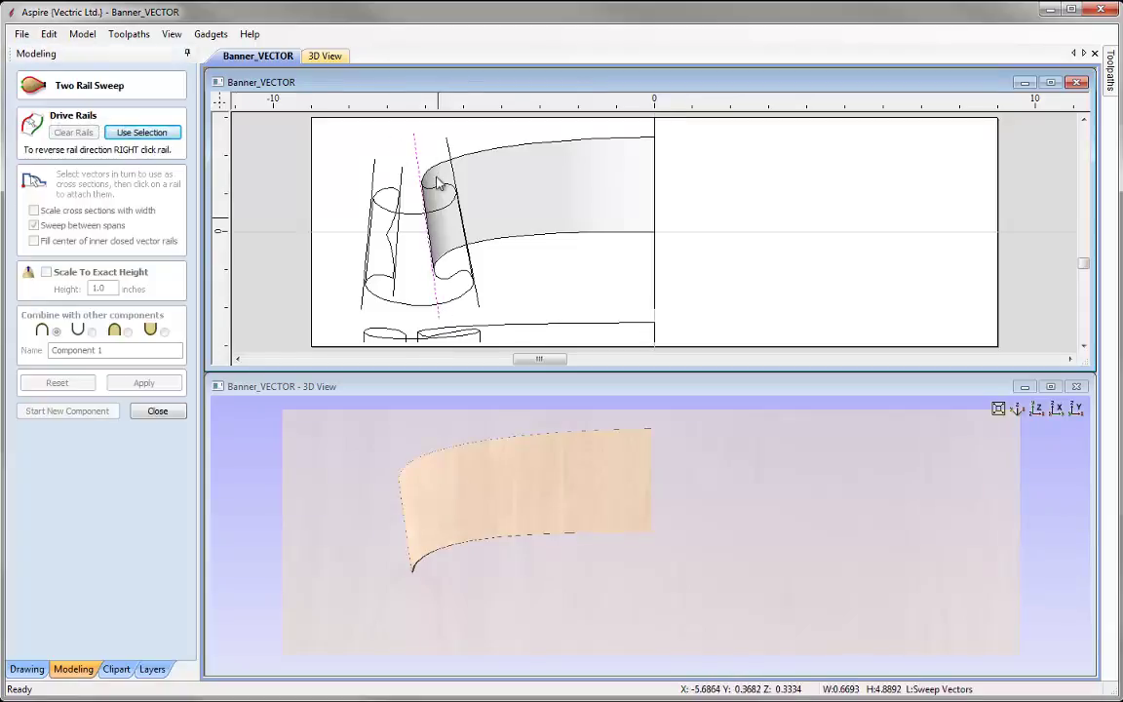
{"action": "left_click", "coordinate": [450, 149], "text": "shift"}
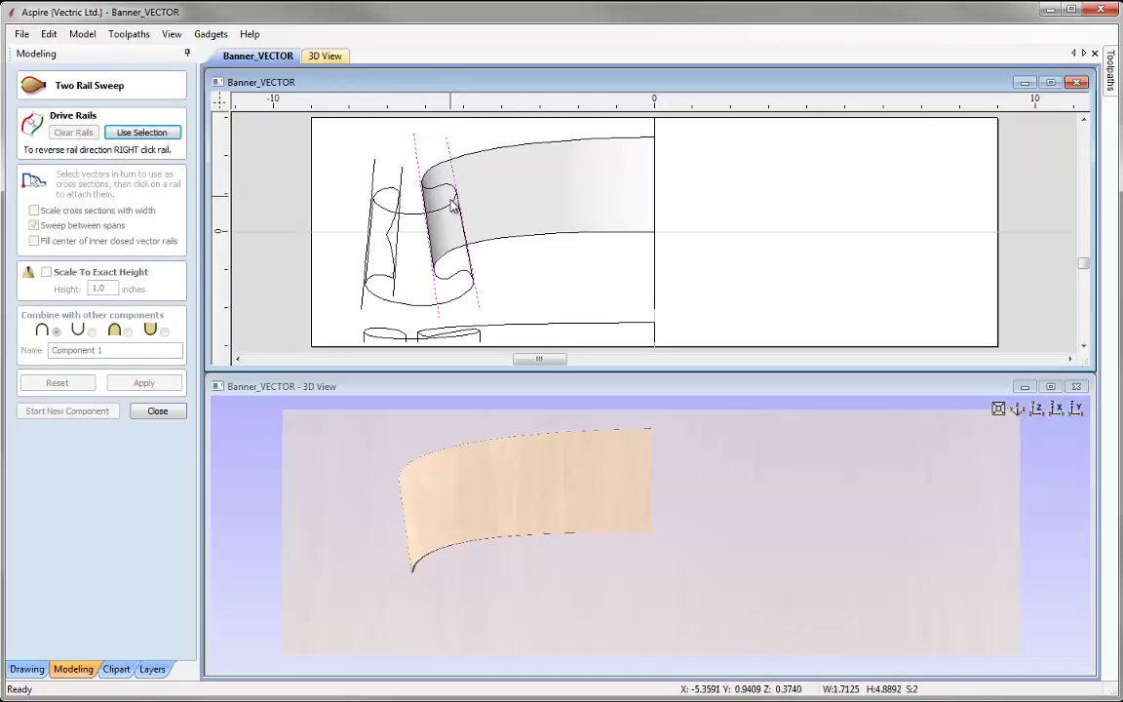
{"action": "left_click", "coordinate": [159, 136]}
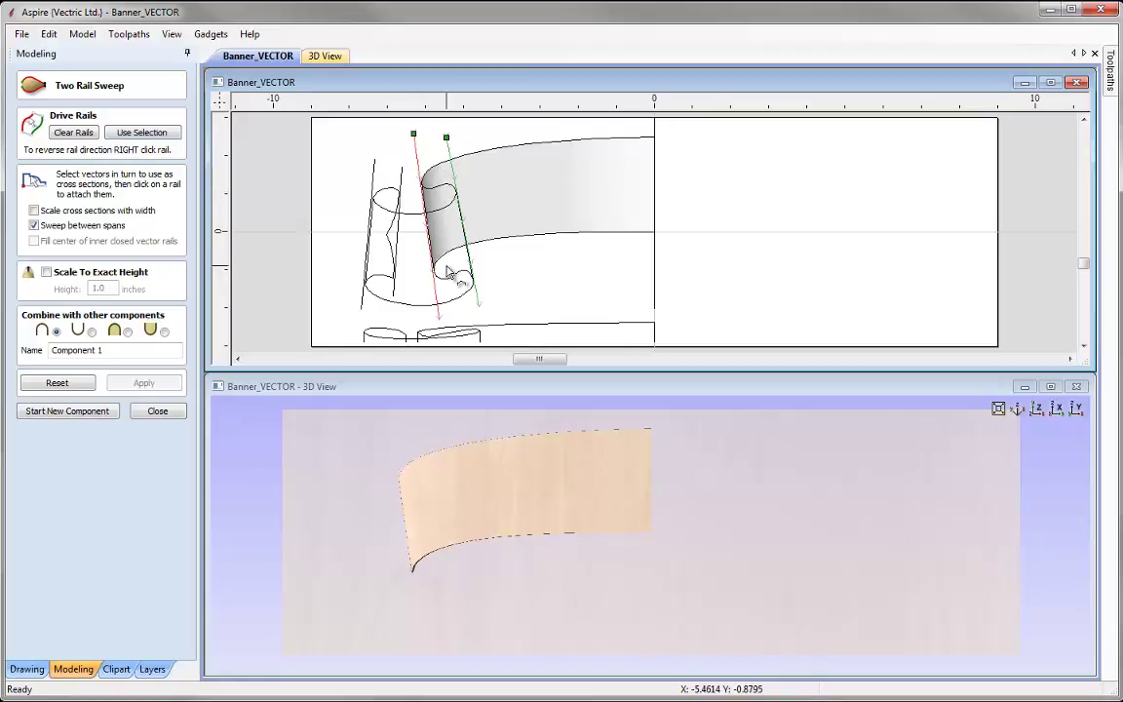
- Sweep the short sloping cross-section along these rails as a merged component named Fold 2, and inspect it in 3D
{"action": "left_click", "coordinate": [448, 337]}
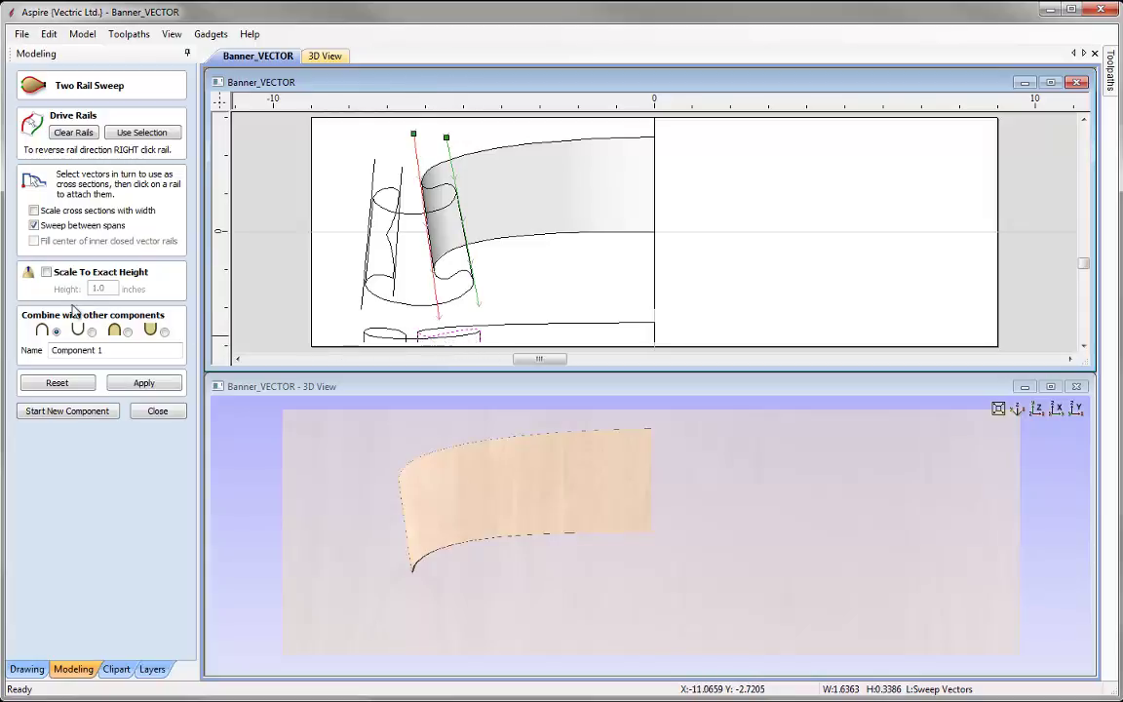
{"action": "left_click", "coordinate": [119, 331]}
{"action": "left_click", "coordinate": [78, 353]}
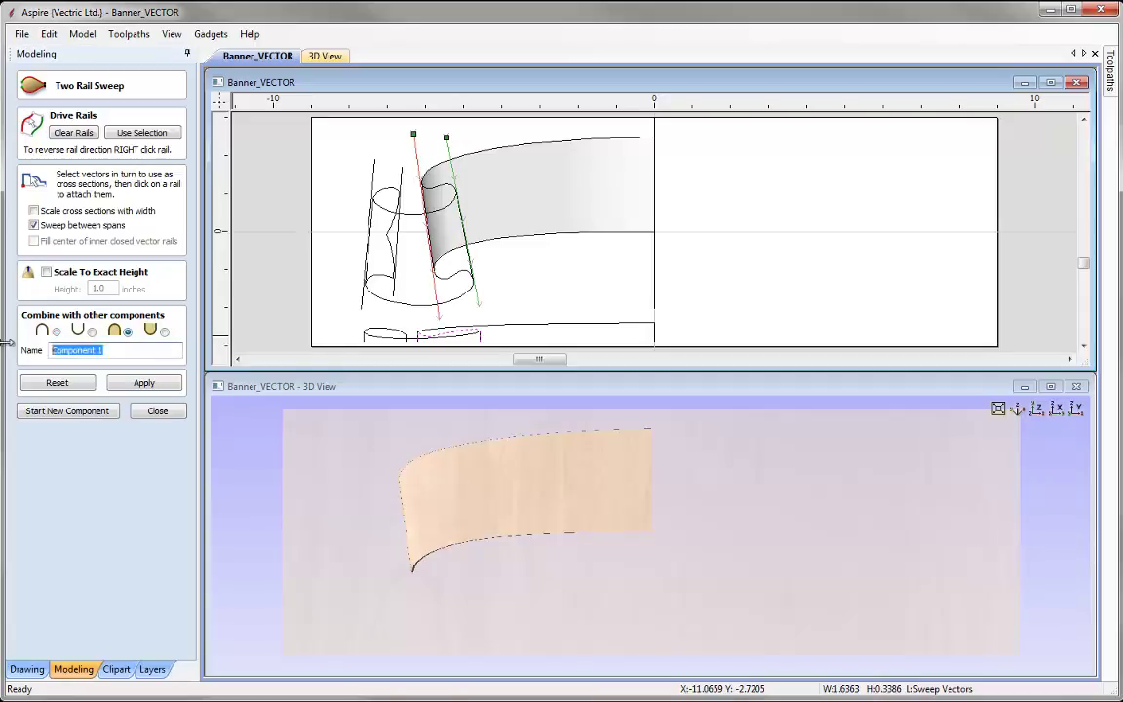
{"action": "type", "text": "Fold 2"}
{"action": "left_click", "coordinate": [144, 383]}
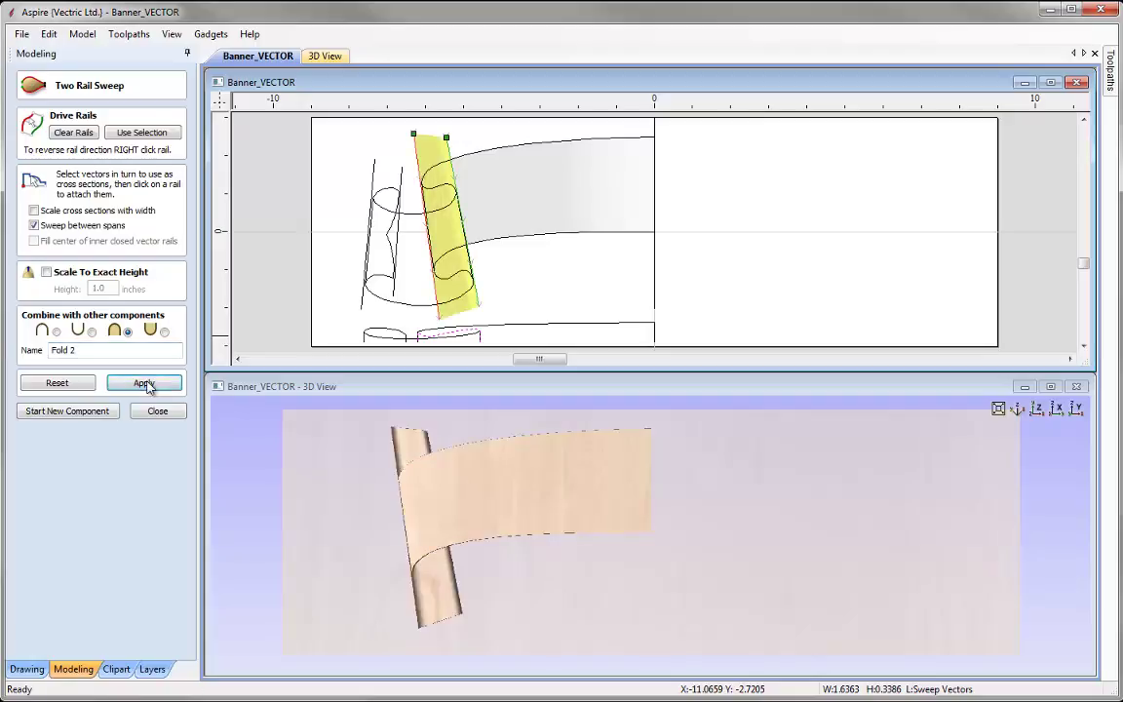
{"action": "left_click_drag", "start_coordinate": [453, 523], "coordinate": [625, 592]}
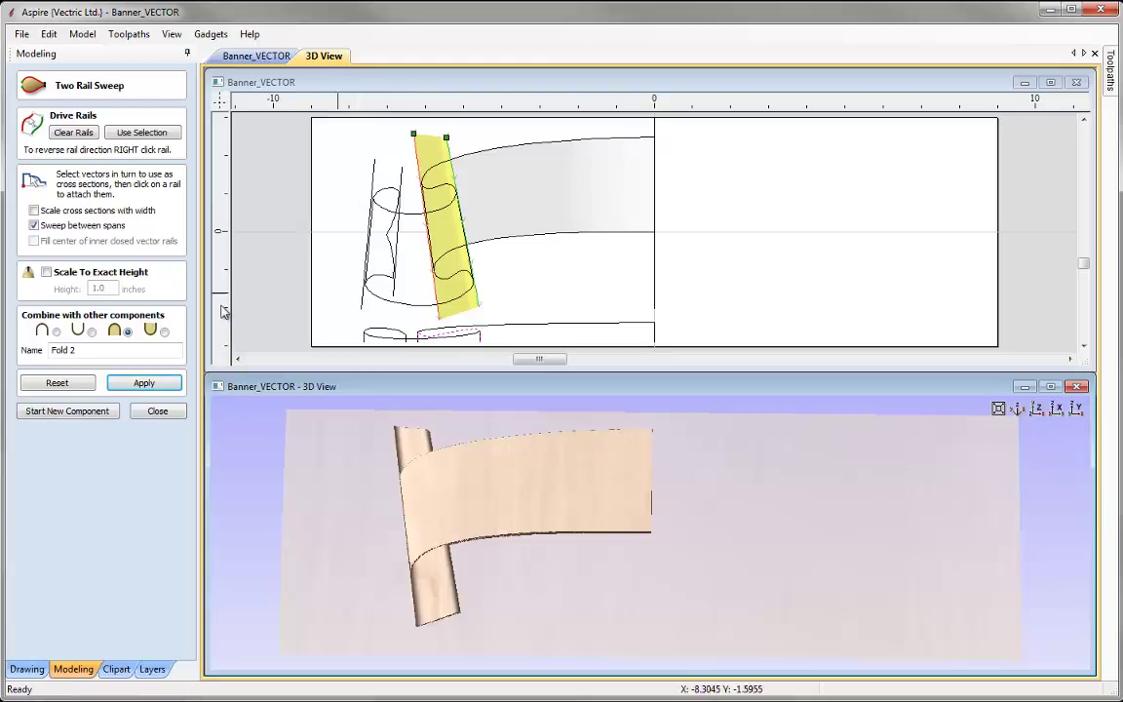
- Start a new sweep component with the outermost slanted line and the narrow fold's inner slanted line as drive rails
{"action": "left_click", "coordinate": [66, 417]}
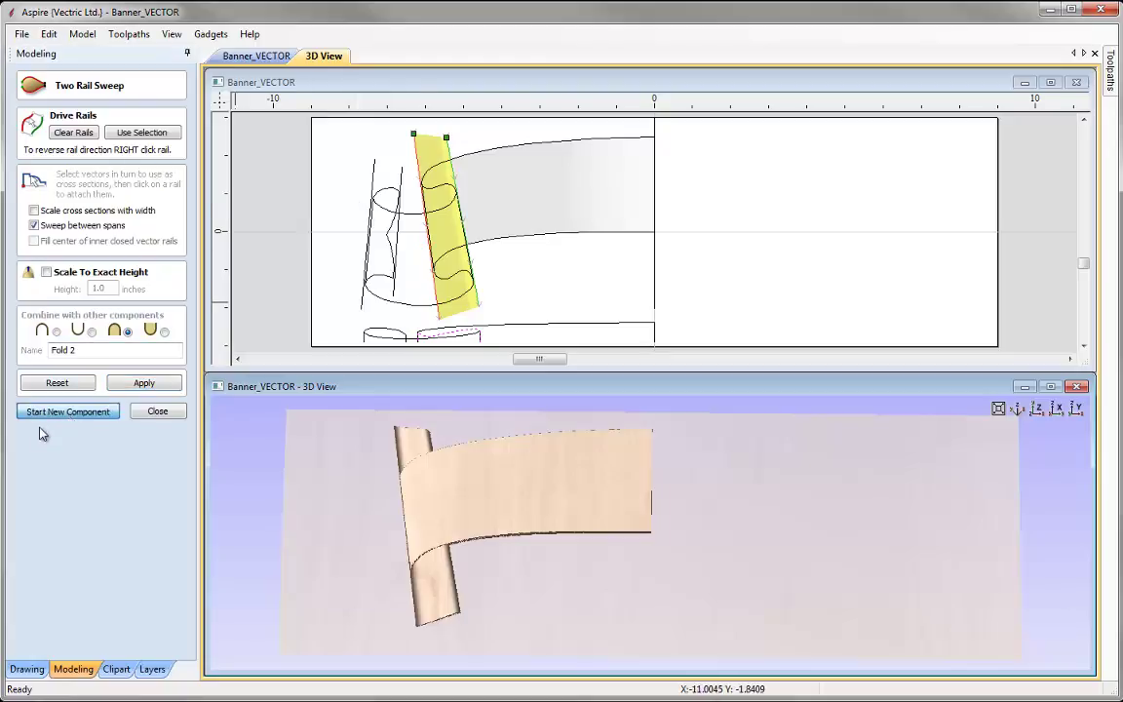
{"action": "left_click", "coordinate": [367, 282]}
{"action": "left_click", "coordinate": [481, 309], "text": "shift"}
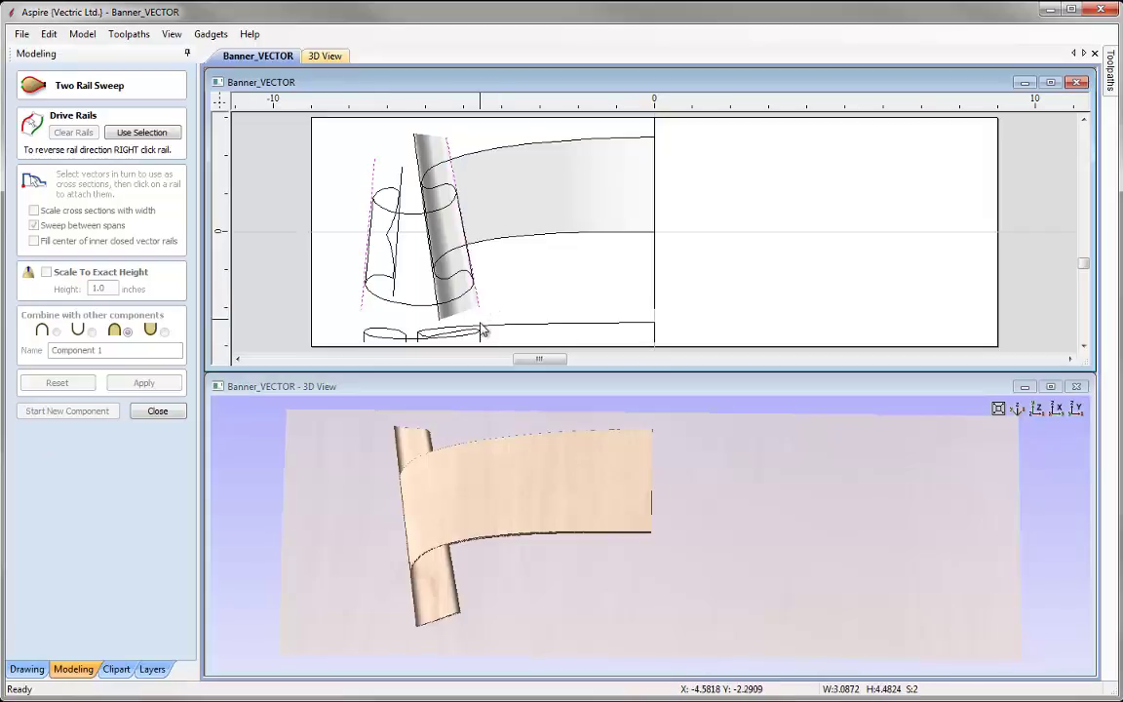
{"action": "left_click", "coordinate": [143, 131]}
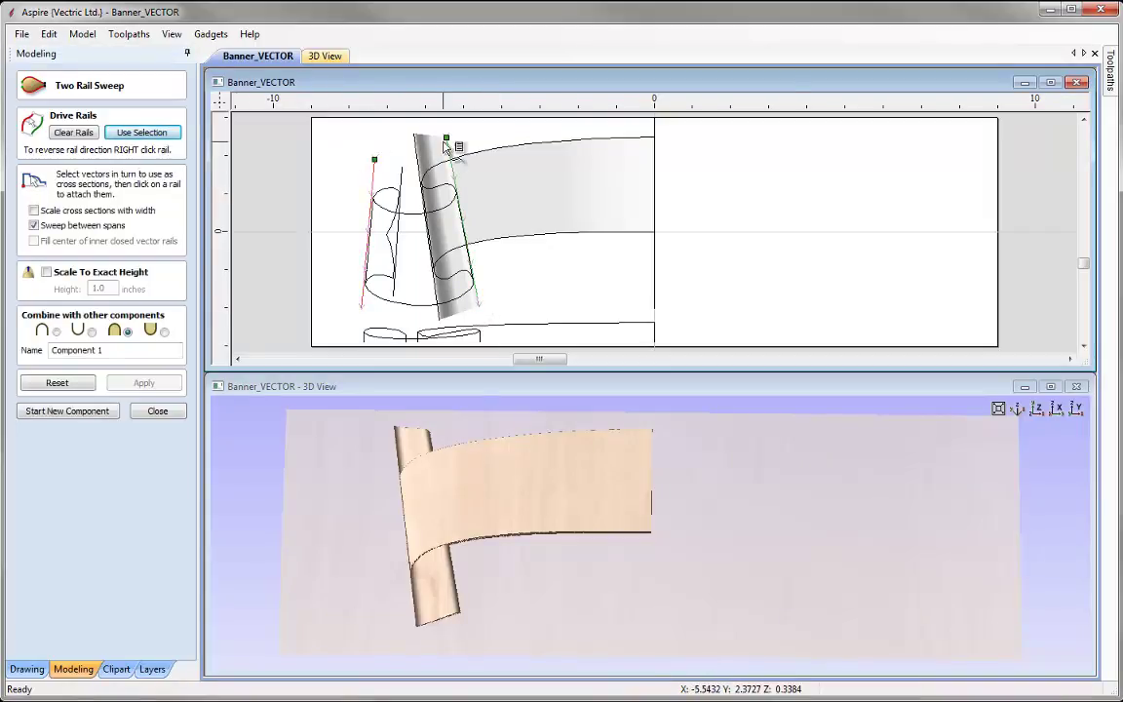
- Sweep the long shallow cross-section spanning both scrolls along the selected rails as a merged component named Fold 3
{"action": "left_click", "coordinate": [378, 341]}
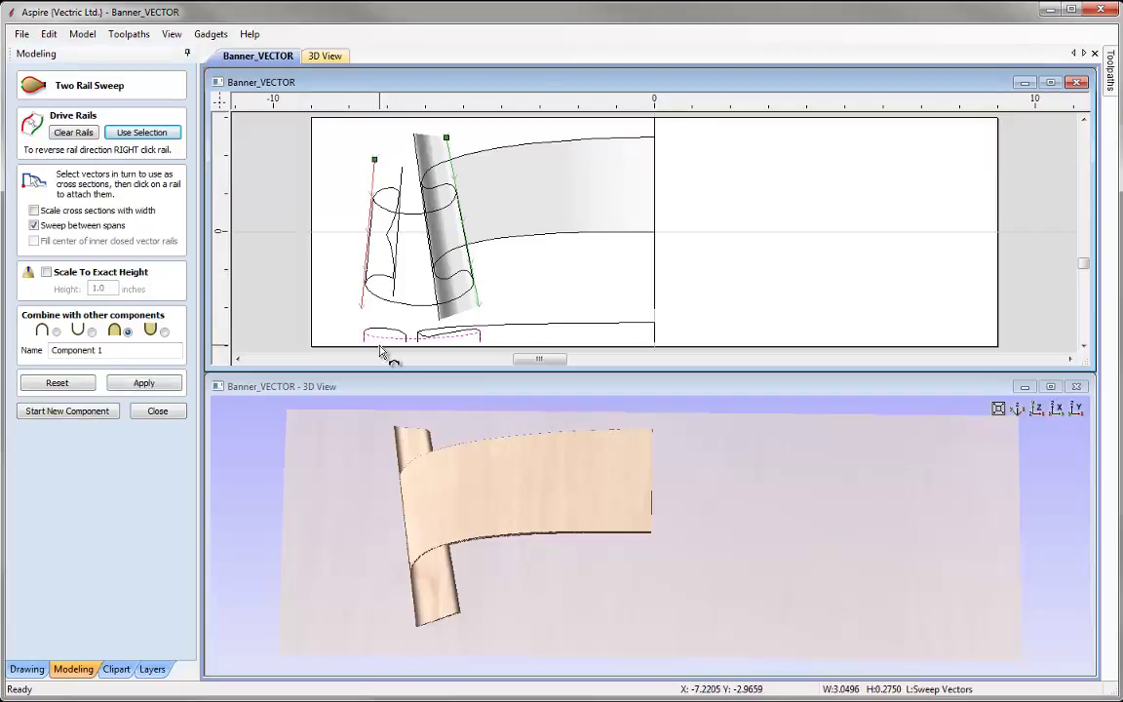
{"action": "left_click_drag", "start_coordinate": [125, 349], "coordinate": [51, 350]}
{"action": "type", "text": "Fold 3"}
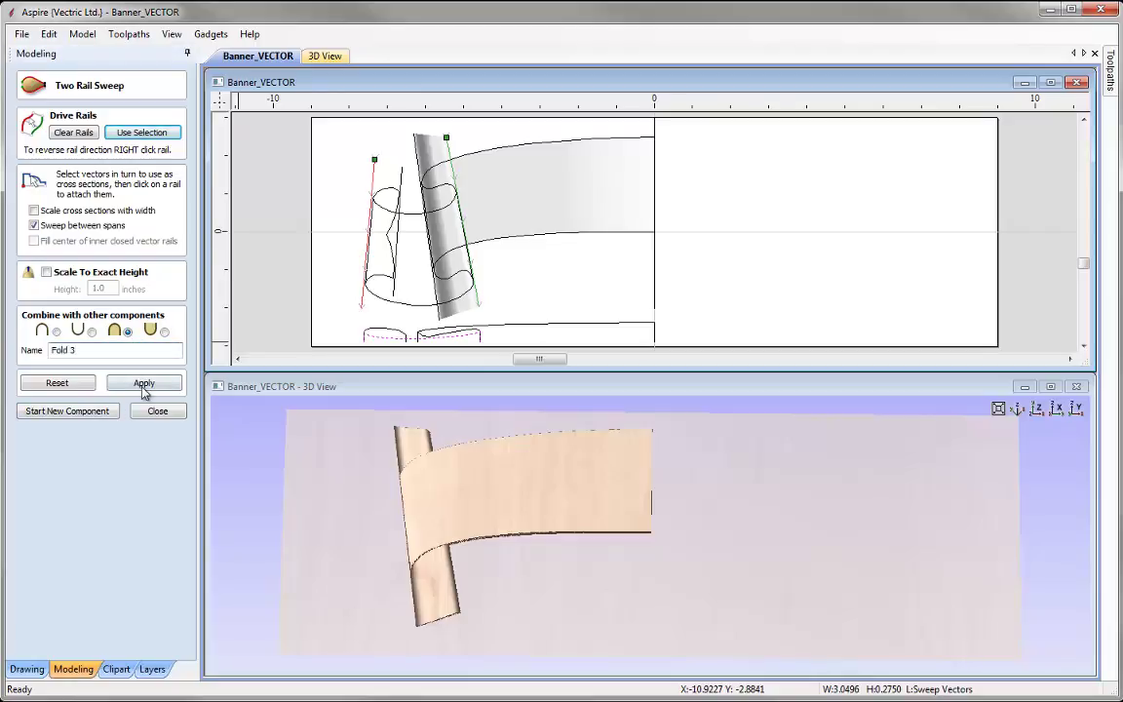
{"action": "left_click", "coordinate": [143, 385]}
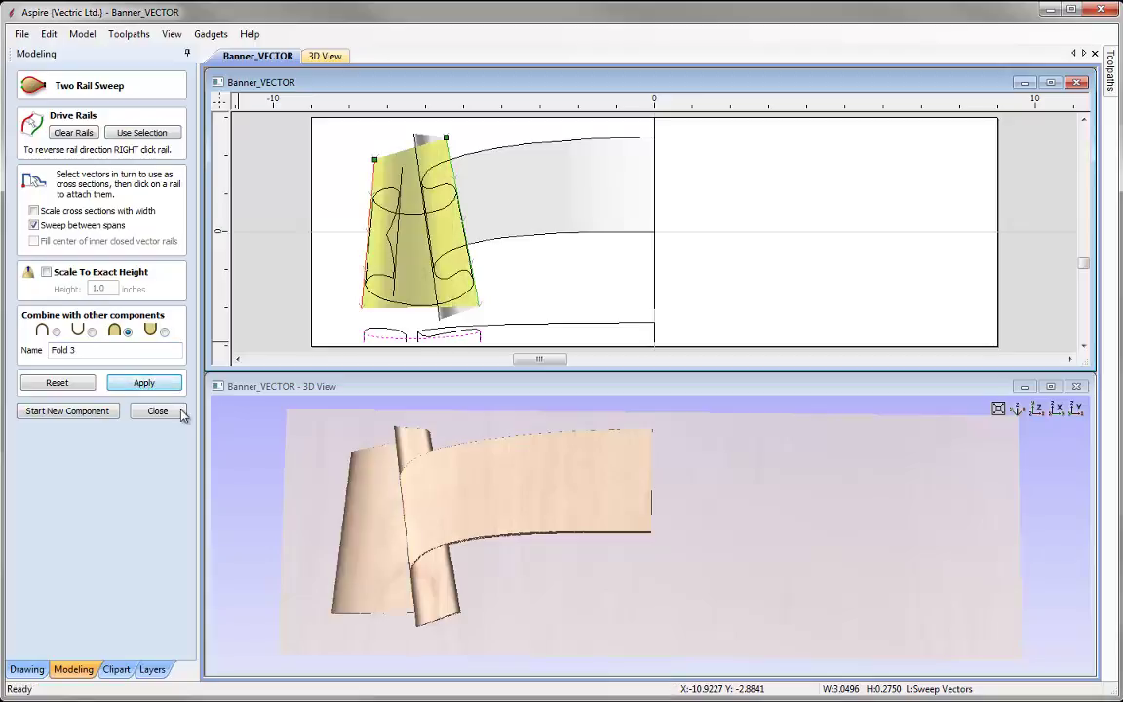
- Start a new sweep component with the outermost slanted line and the short slanted line beside it as drive rails
{"action": "left_click", "coordinate": [63, 413]}
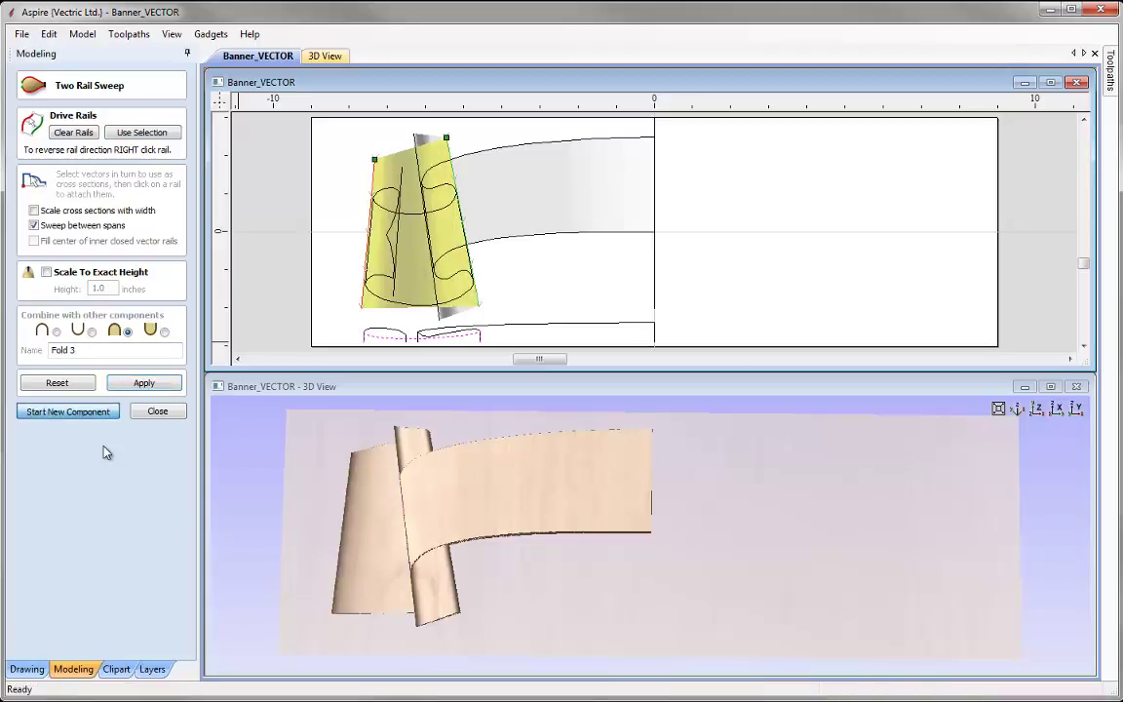
{"action": "left_click", "coordinate": [363, 306]}
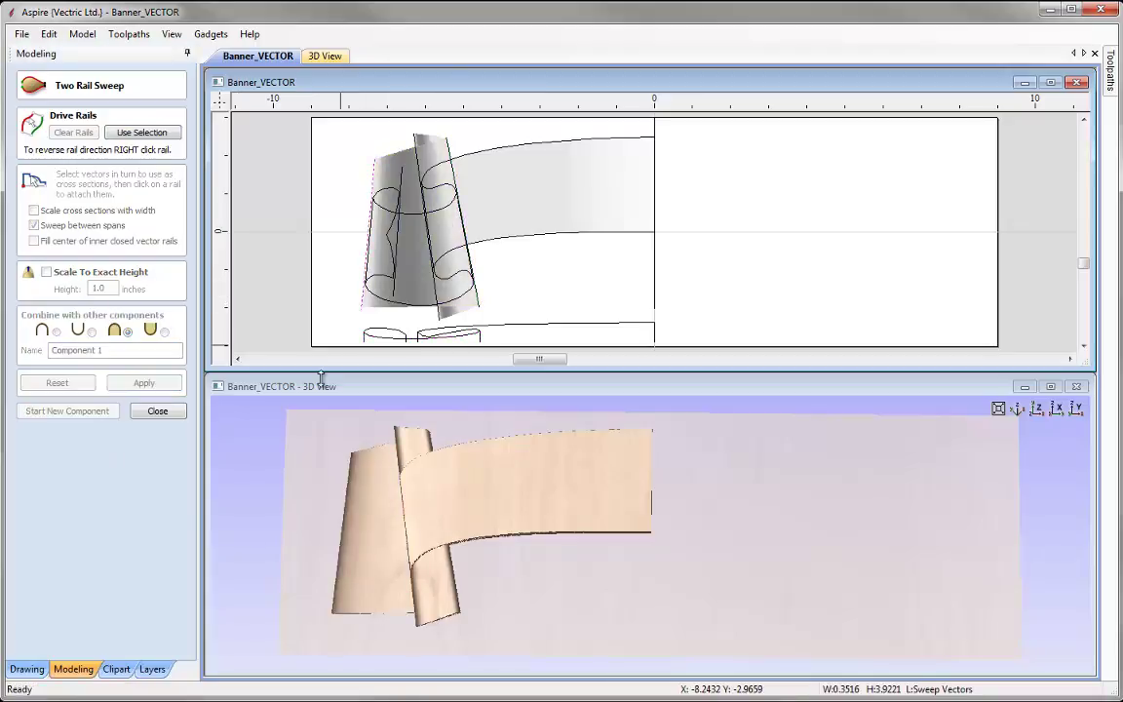
{"action": "left_click", "coordinate": [401, 185], "text": "shift"}
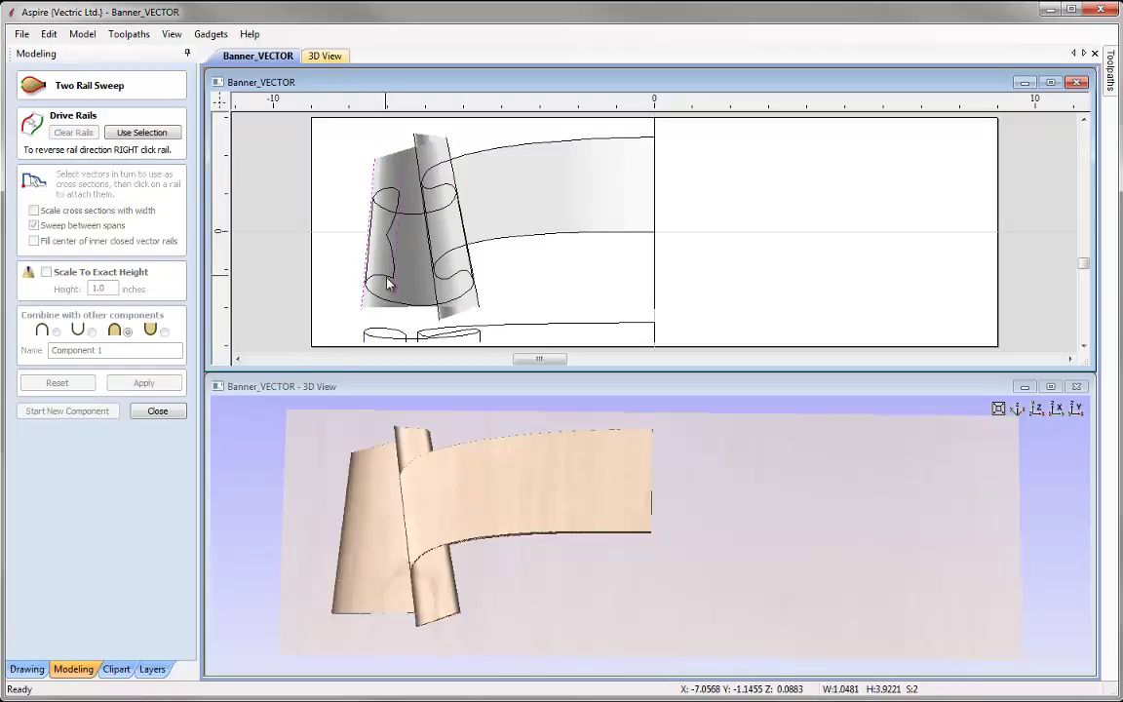
{"action": "left_click", "coordinate": [146, 135]}
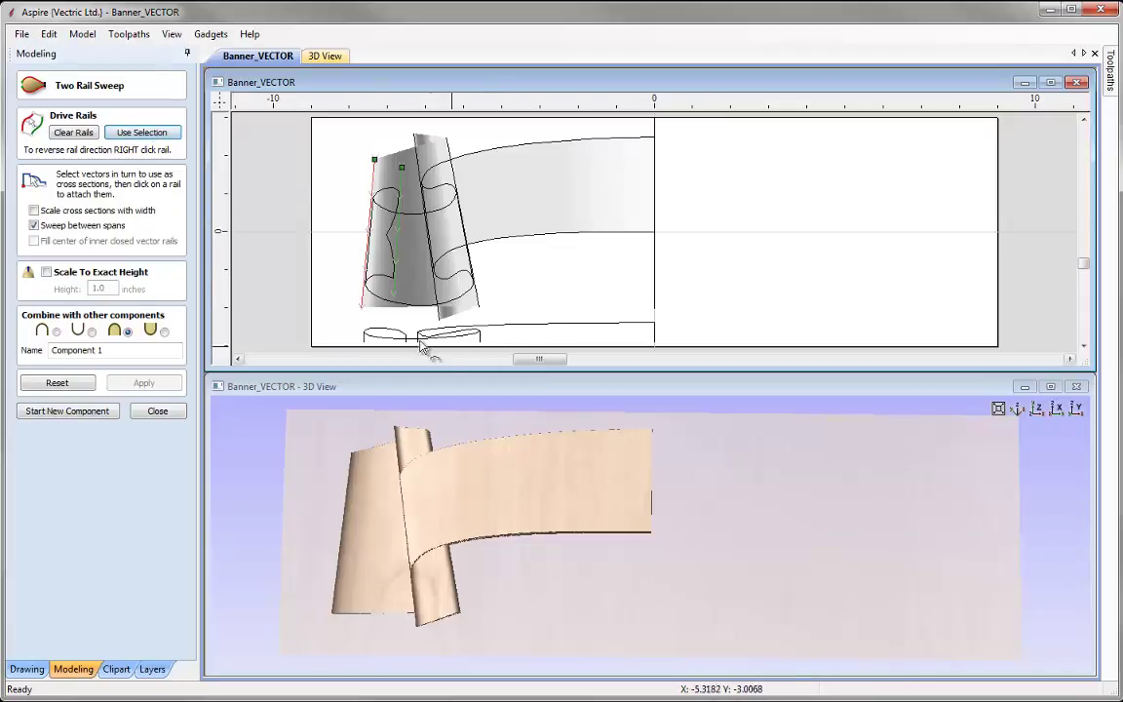
- Sweep the small arched cross-section along these rails as a merged component named Fold 4, and finish the two-rail sweep
{"action": "left_click", "coordinate": [390, 336]}
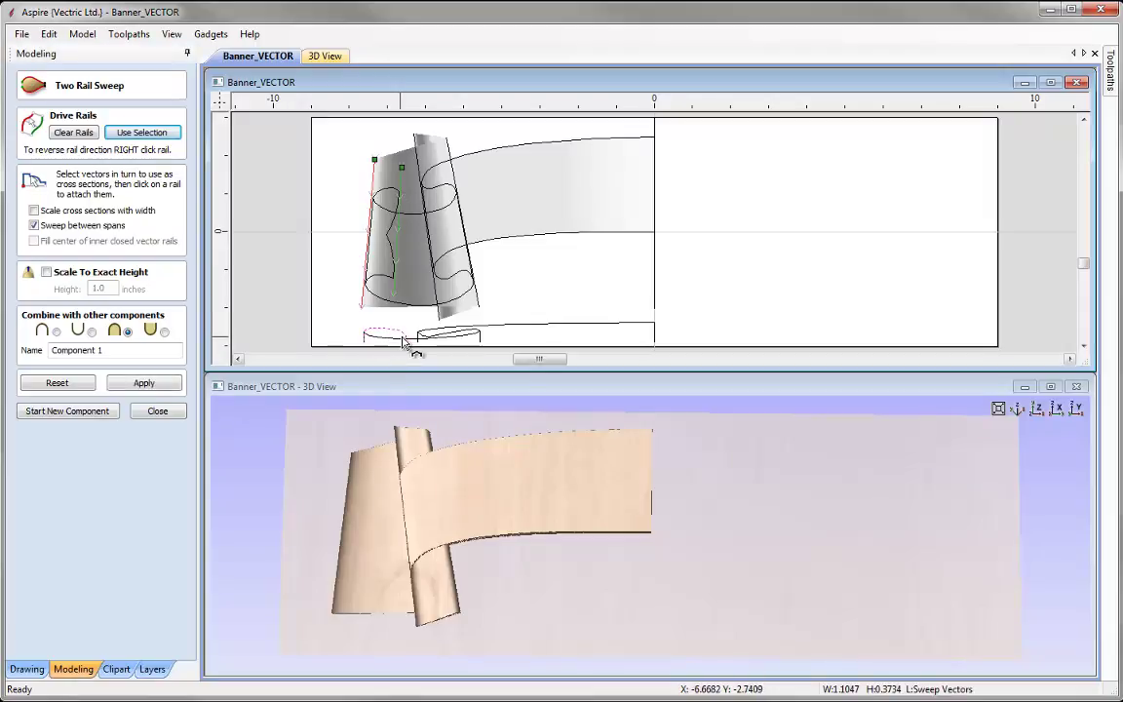
{"action": "double_click", "coordinate": [114, 352]}
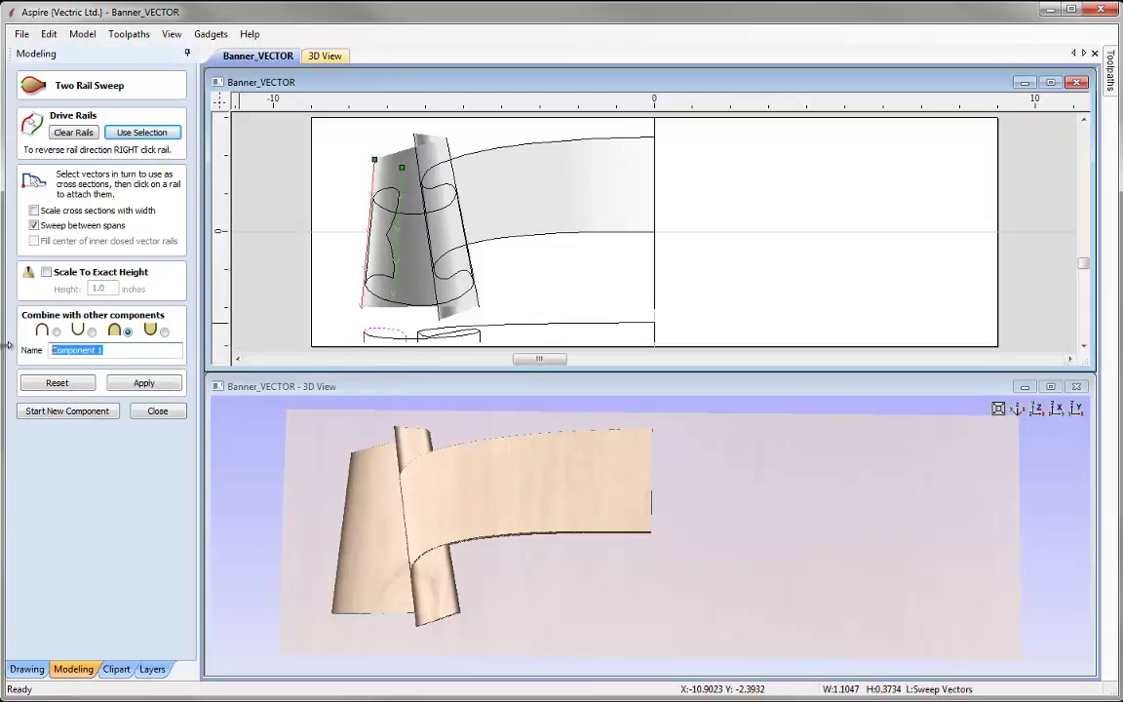
{"action": "type", "text": "Fold 4"}
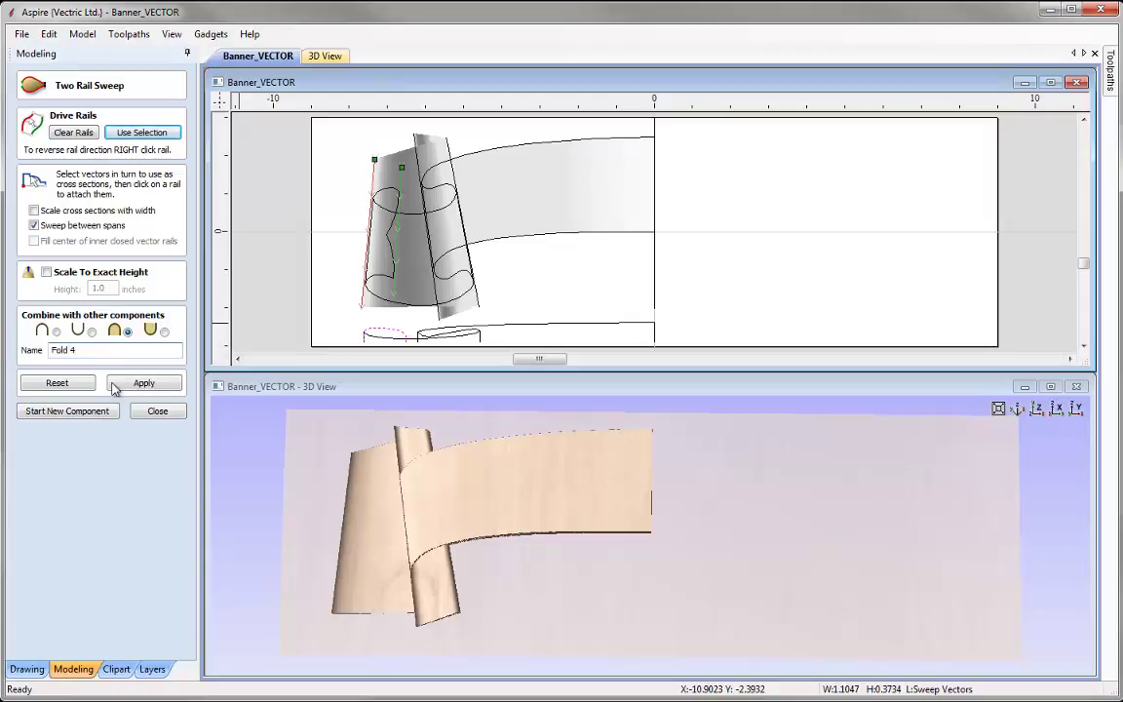
{"action": "left_click", "coordinate": [159, 387]}
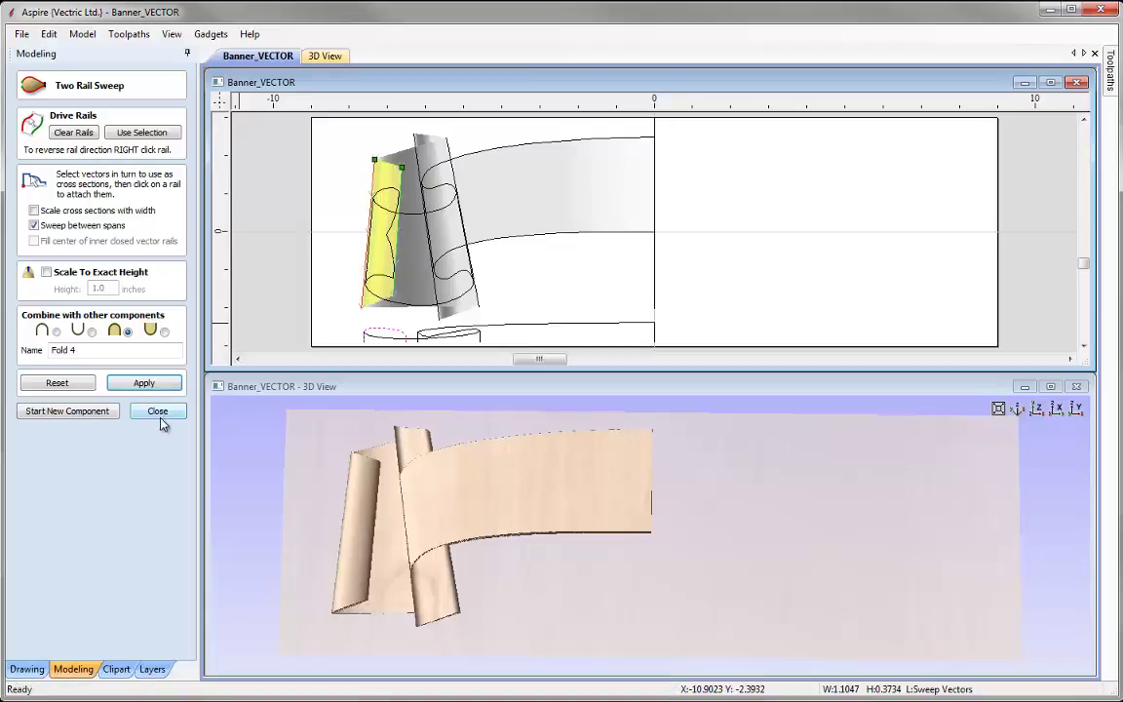
{"action": "left_click", "coordinate": [159, 413]}
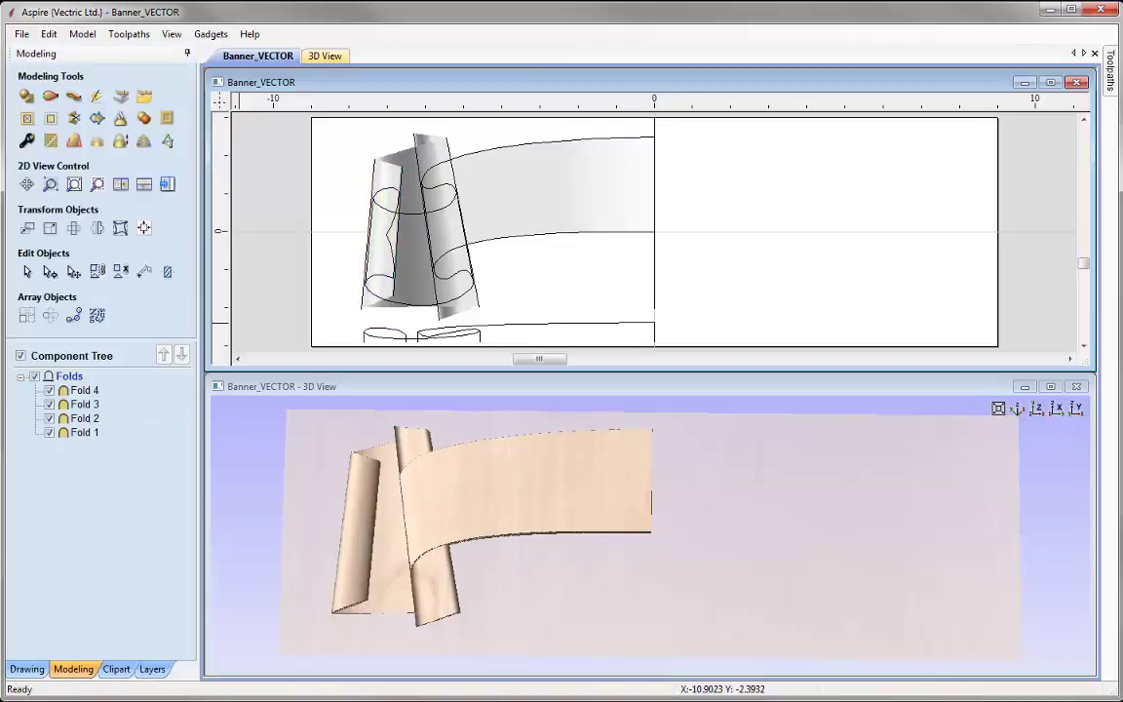
- Clear the Fold 2 component outside the narrow fold's outline vector
{"action": "left_click_drag", "start_coordinate": [475, 554], "coordinate": [377, 557]}
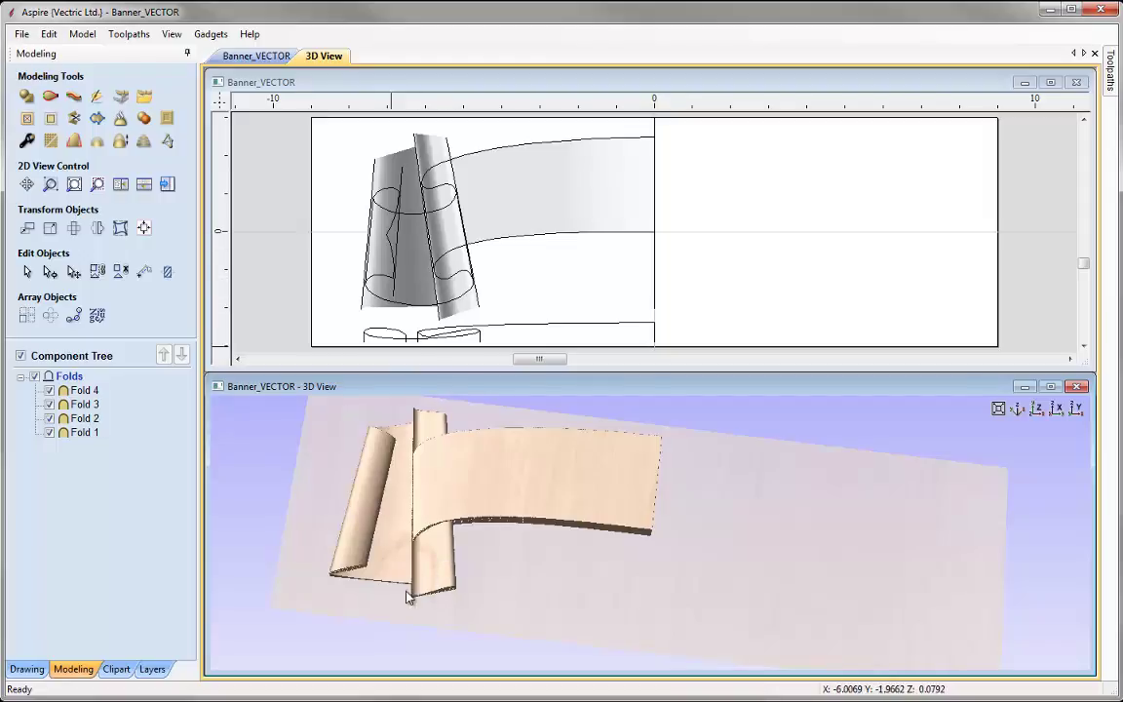
{"action": "left_click", "coordinate": [467, 312]}
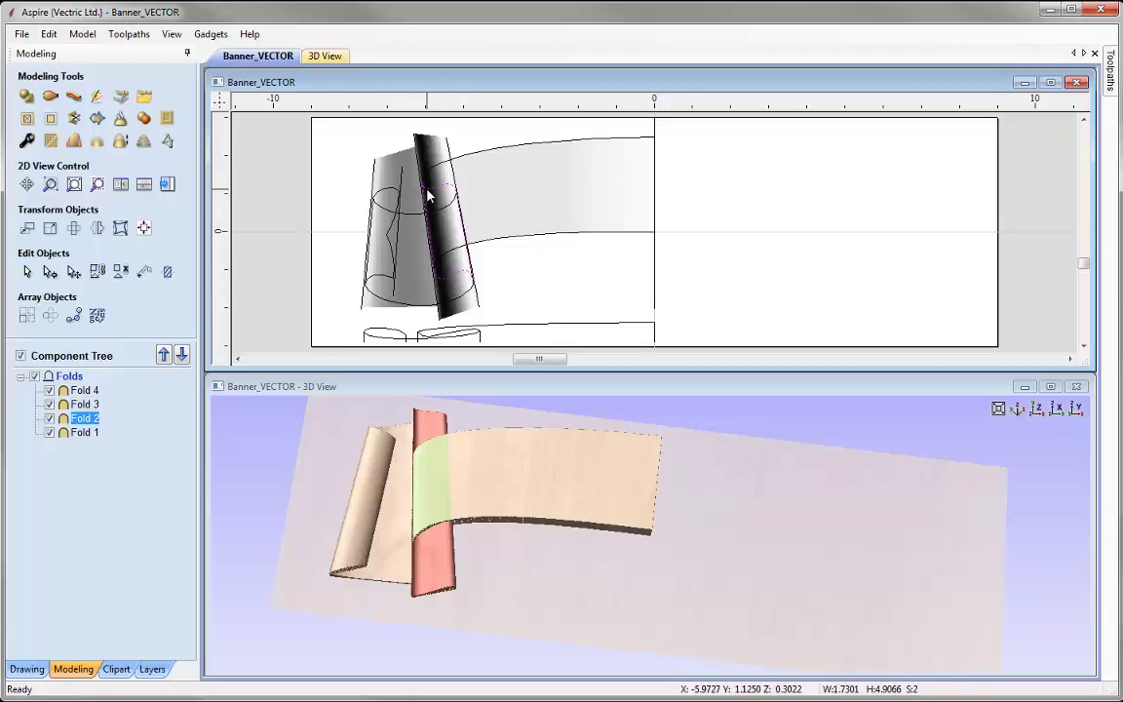
{"action": "left_click", "coordinate": [52, 120]}
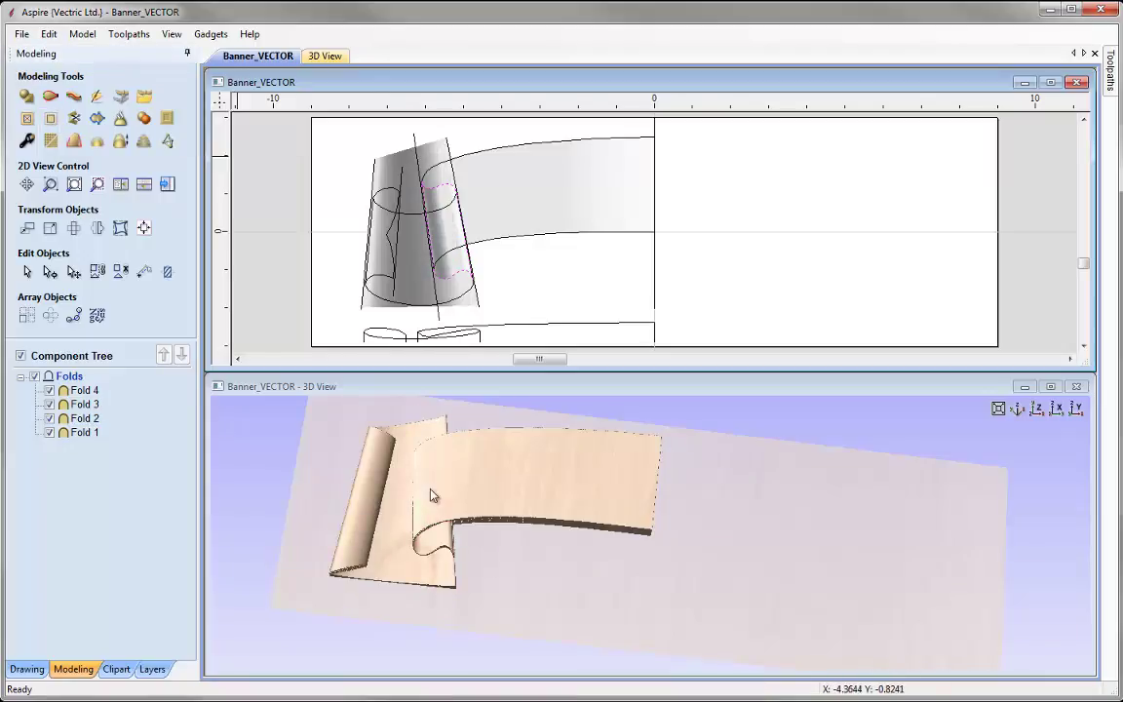
- Clear the Fold 3 component outside the wide outline vector with curved ends that spans both scrolls
{"action": "left_click", "coordinate": [416, 293]}
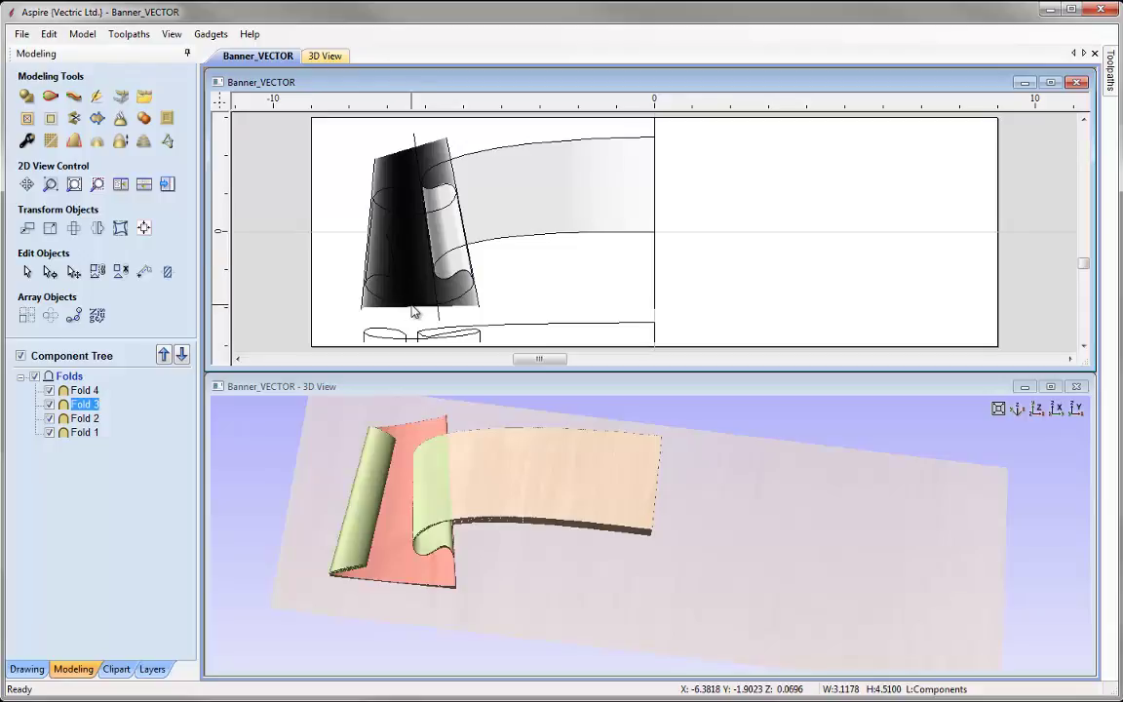
{"action": "left_click", "coordinate": [414, 311], "text": "shift"}
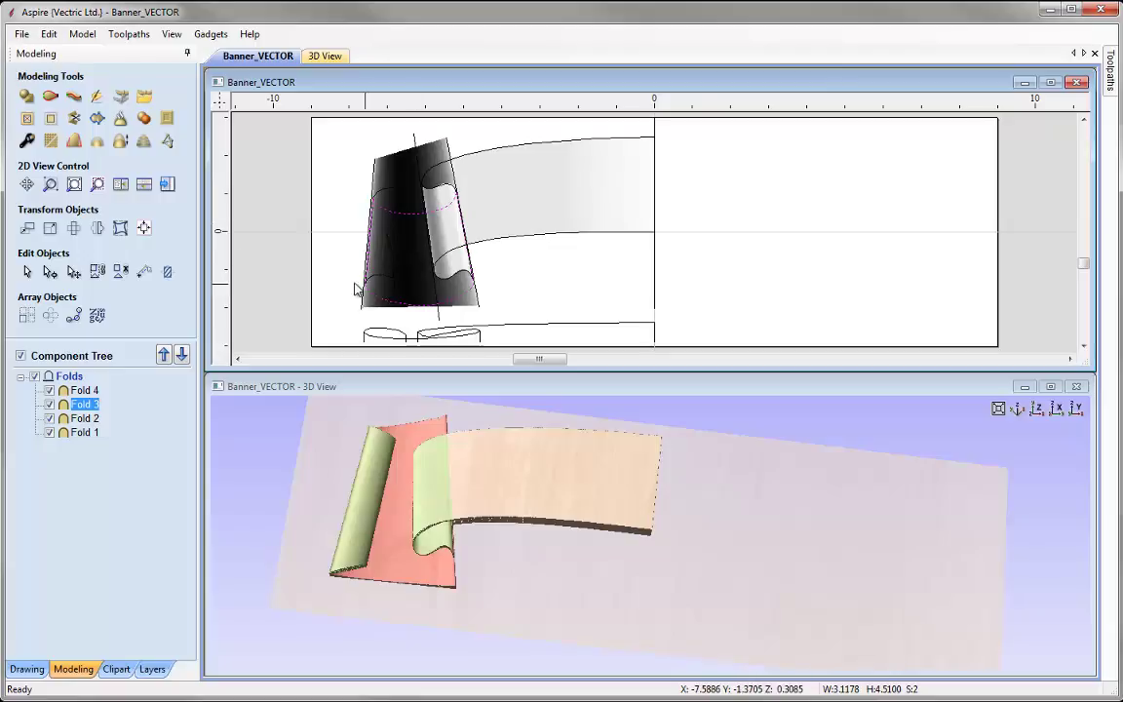
{"action": "left_click", "coordinate": [52, 119]}
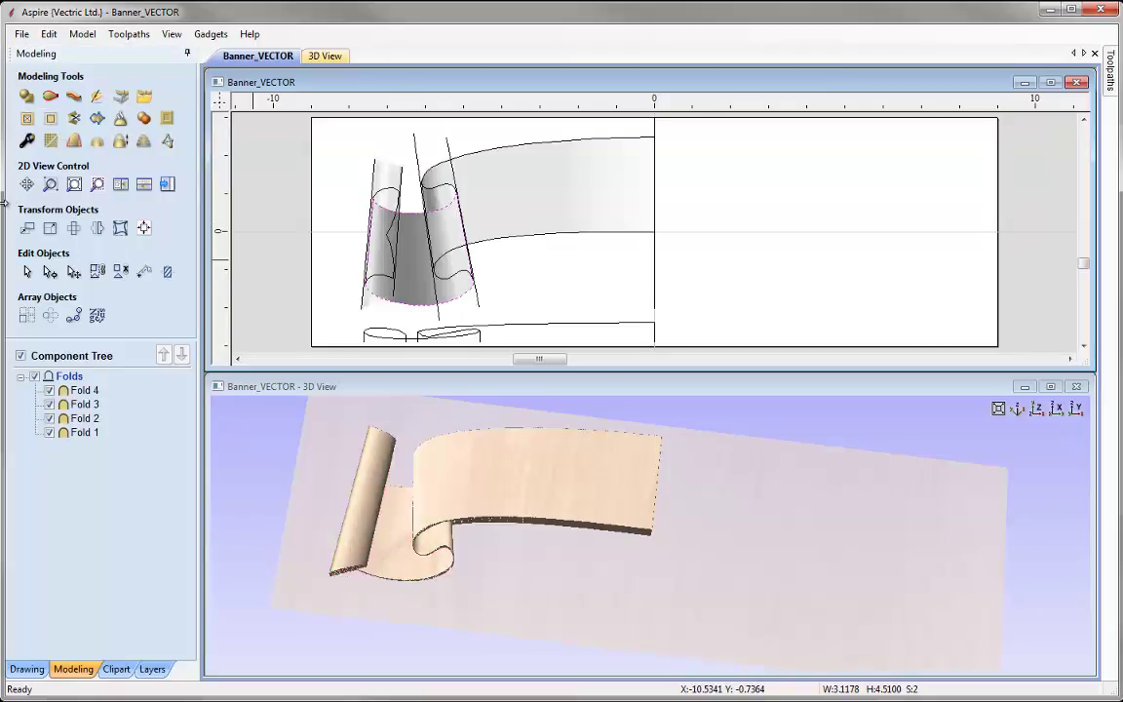
- Clear the Fold 4 component outside the ragged-edged end outline vector, and inspect the trimmed folds in 3D
{"action": "left_click", "coordinate": [387, 176]}
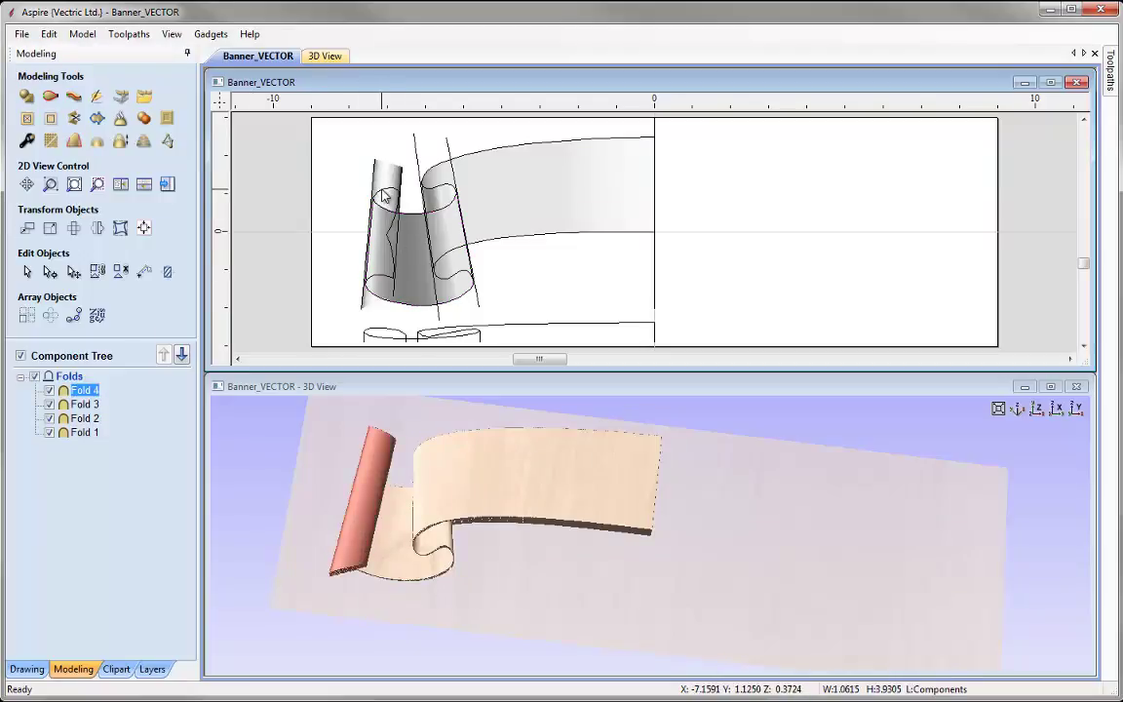
{"action": "left_click", "coordinate": [371, 278]}
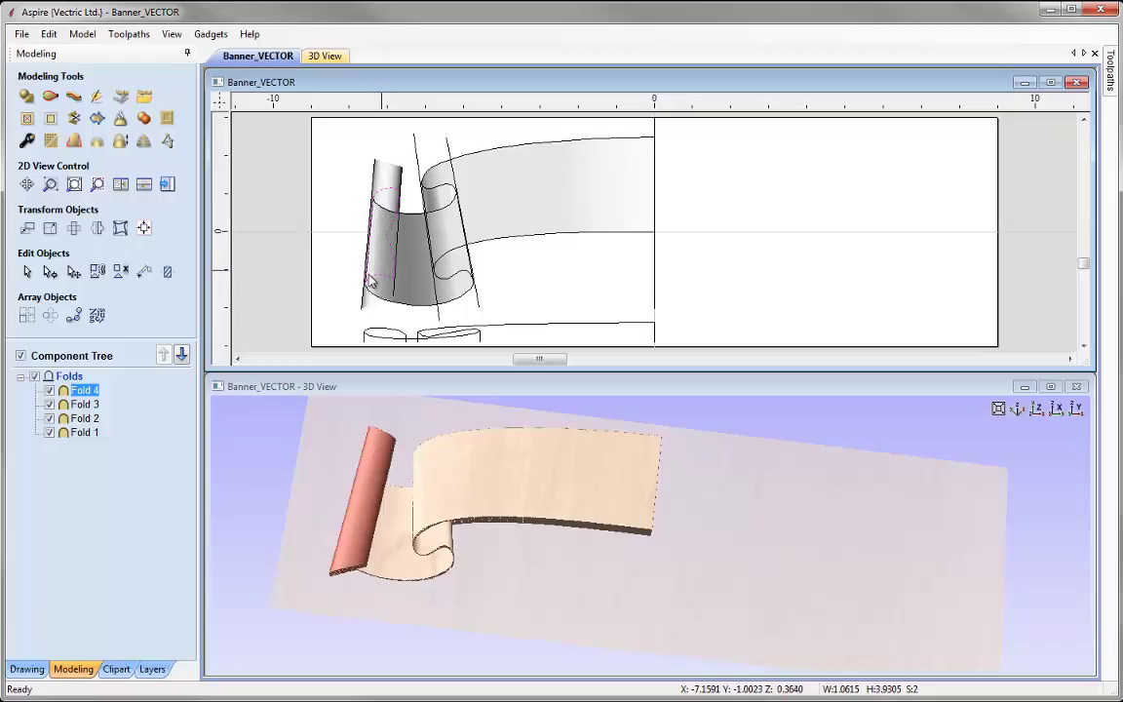
{"action": "left_click", "coordinate": [51, 119]}
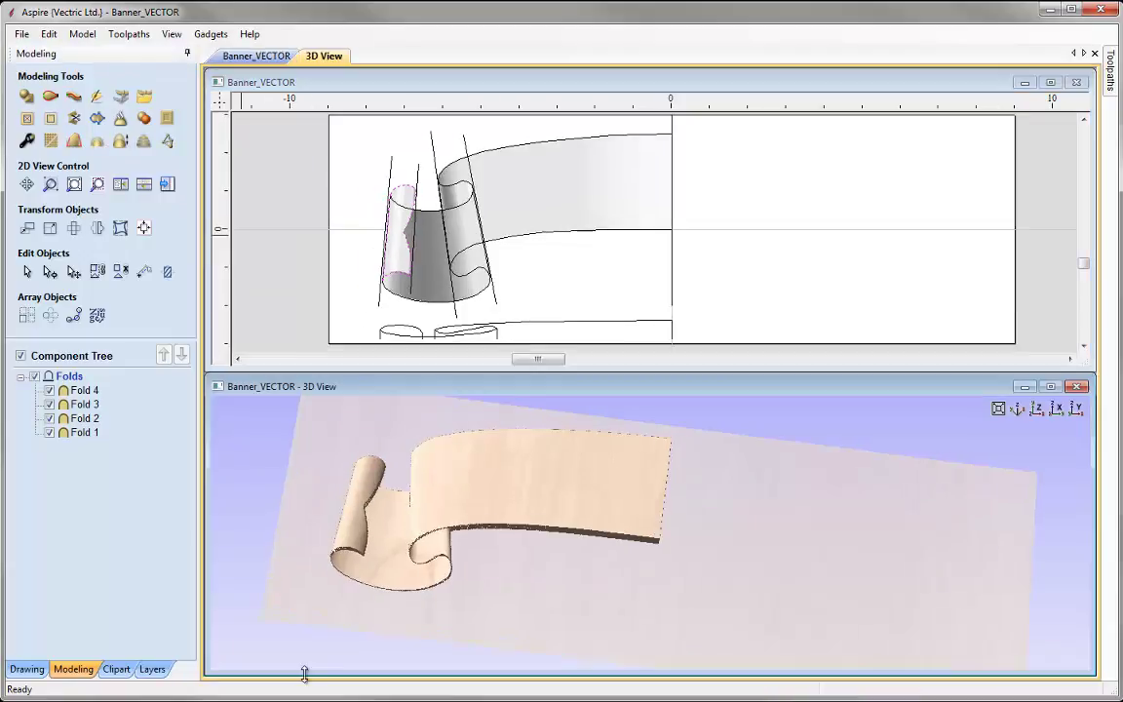
{"action": "left_click", "coordinate": [453, 571]}
{"action": "left_click_drag", "start_coordinate": [458, 572], "coordinate": [429, 579]}
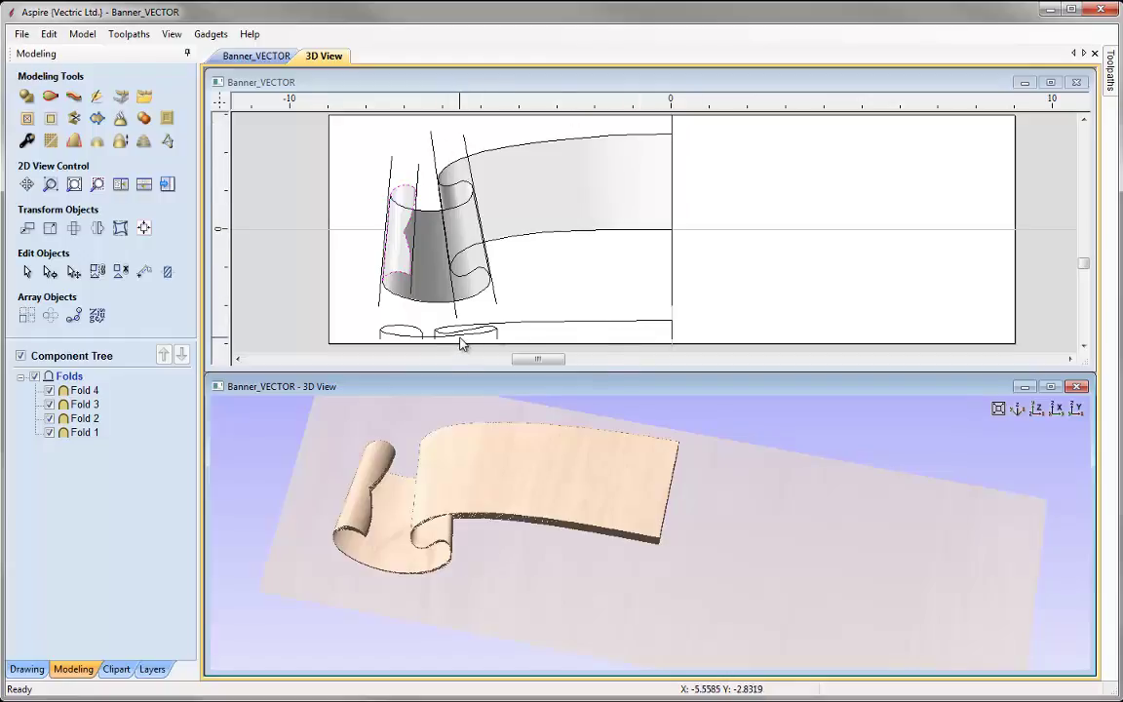
- Compare the fold outlines and sweep cross-sections with the 3D banner from oblique, side and top views
{"action": "left_click", "coordinate": [508, 244]}
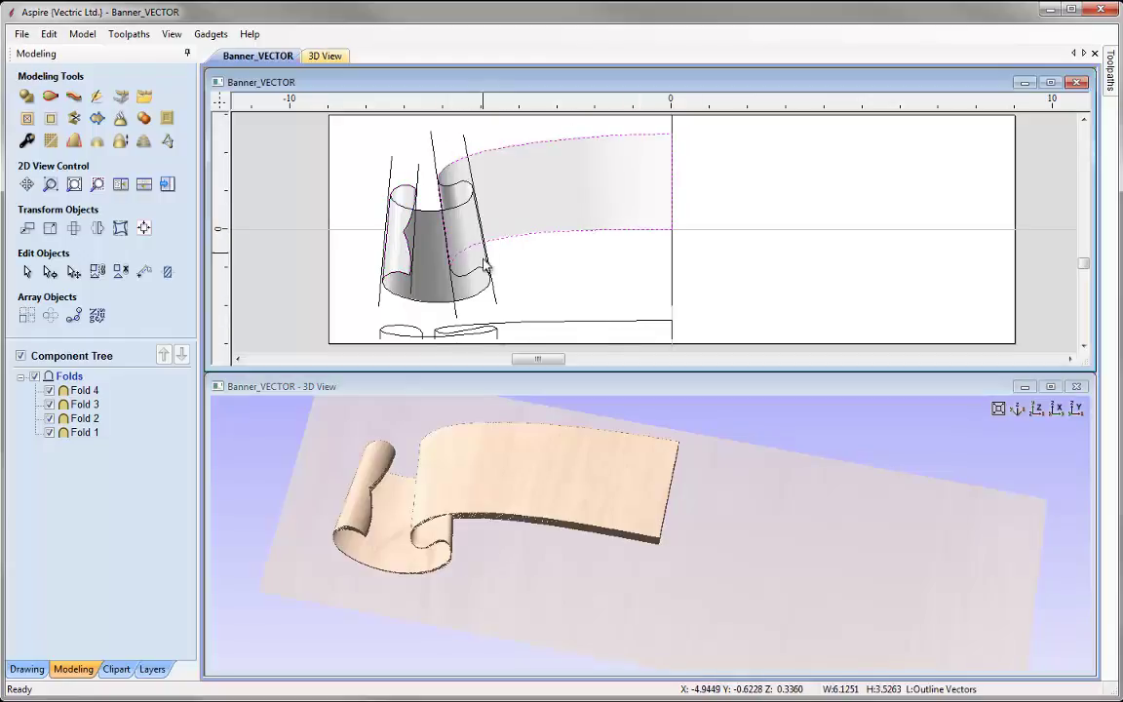
{"action": "left_click", "coordinate": [435, 252]}
{"action": "left_click", "coordinate": [475, 280]}
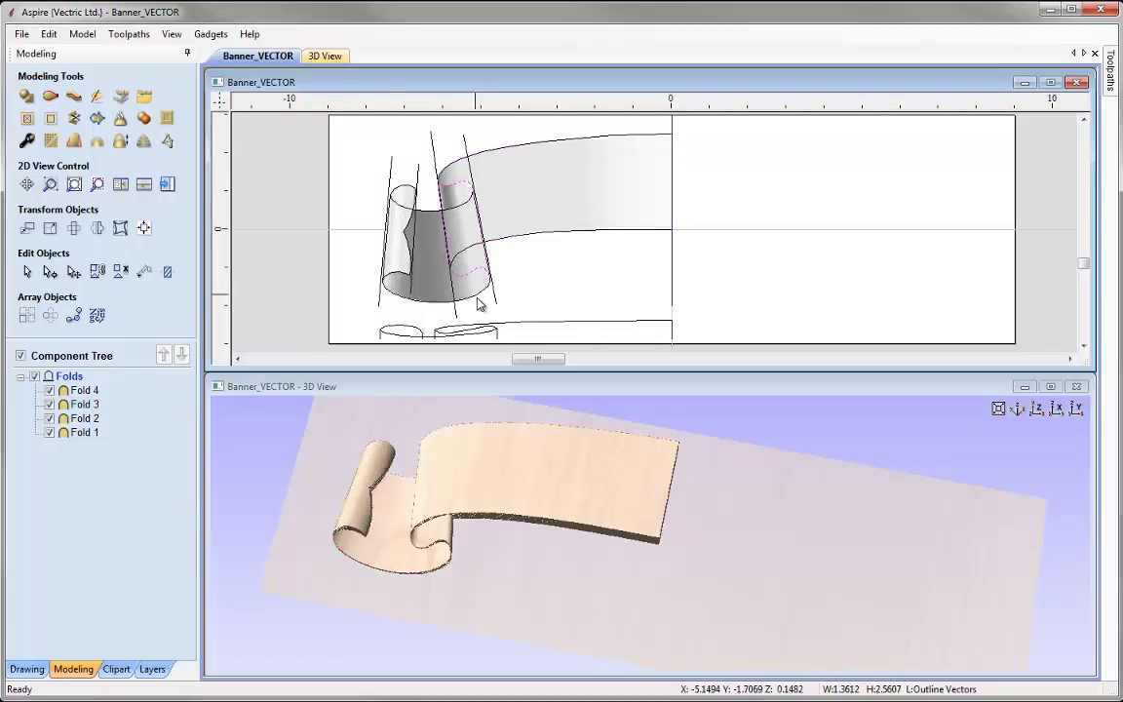
{"action": "left_click", "coordinate": [407, 283]}
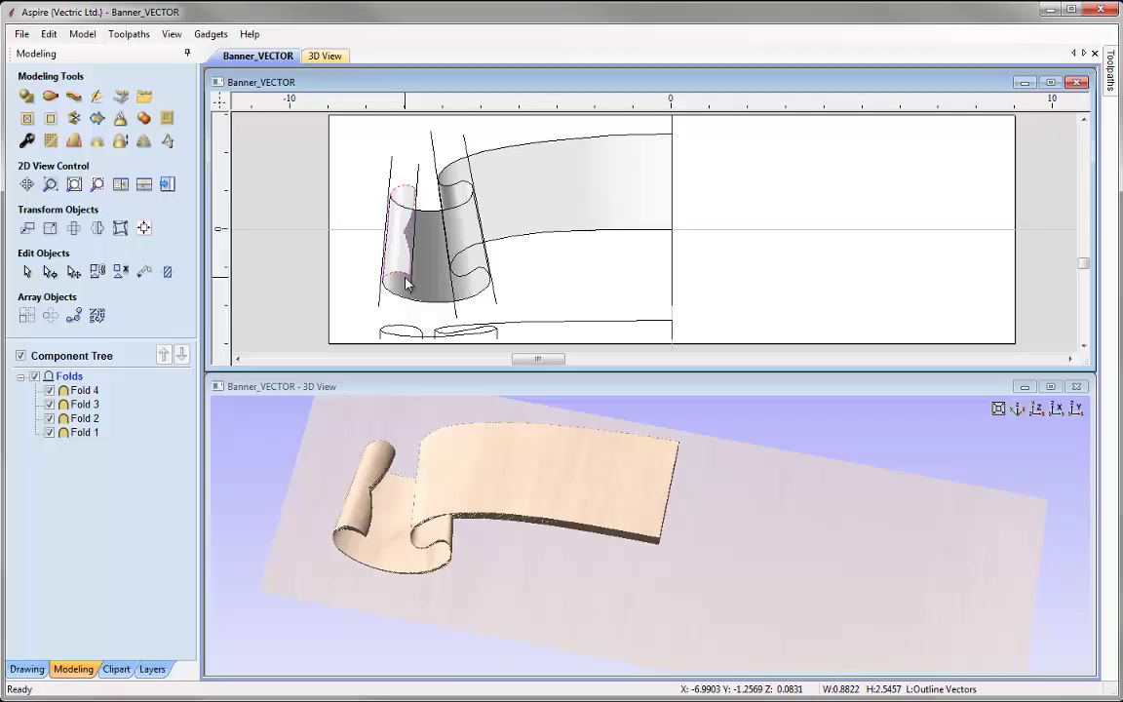
{"action": "left_click_drag", "start_coordinate": [501, 591], "coordinate": [932, 465]}
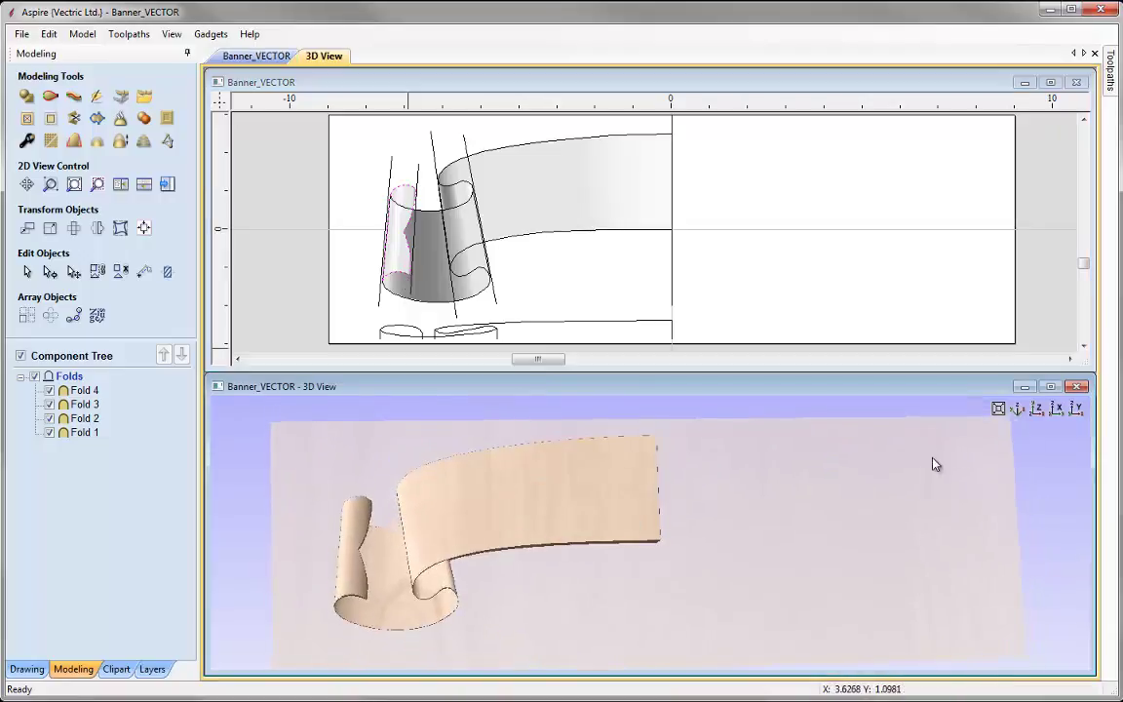
{"action": "left_click", "coordinate": [1019, 410]}
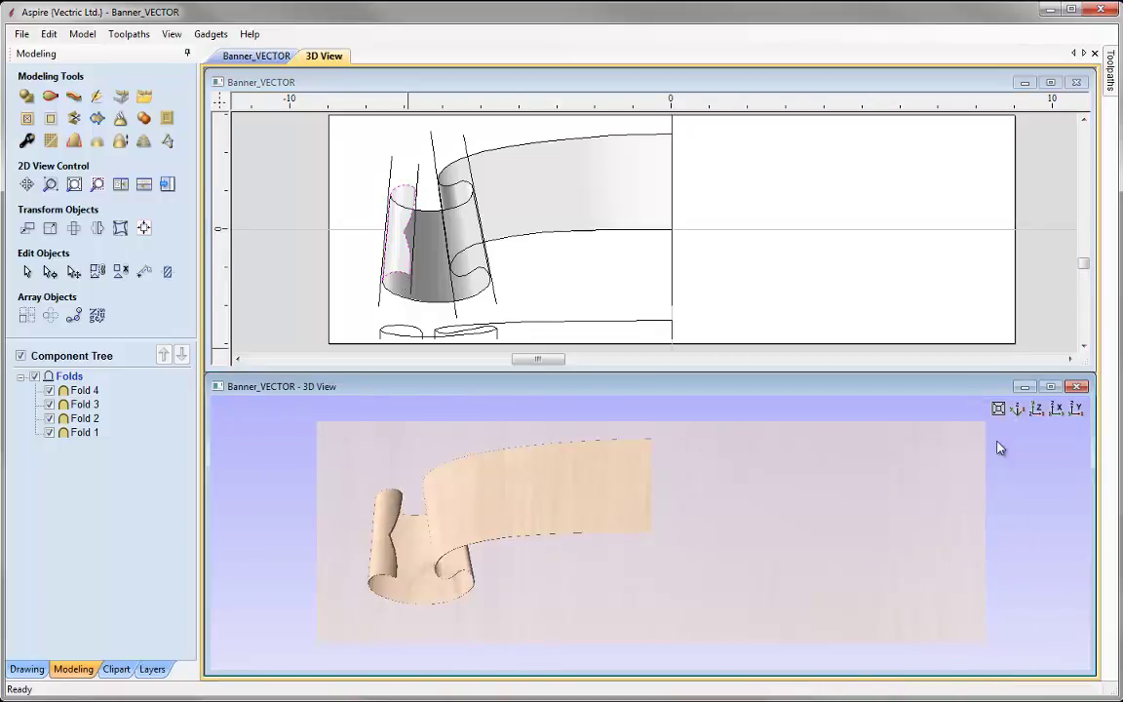
{"action": "left_click", "coordinate": [534, 327]}
{"action": "left_click_drag", "start_coordinate": [591, 551], "coordinate": [651, 545]}
{"action": "left_click_drag", "start_coordinate": [522, 551], "coordinate": [626, 517]}
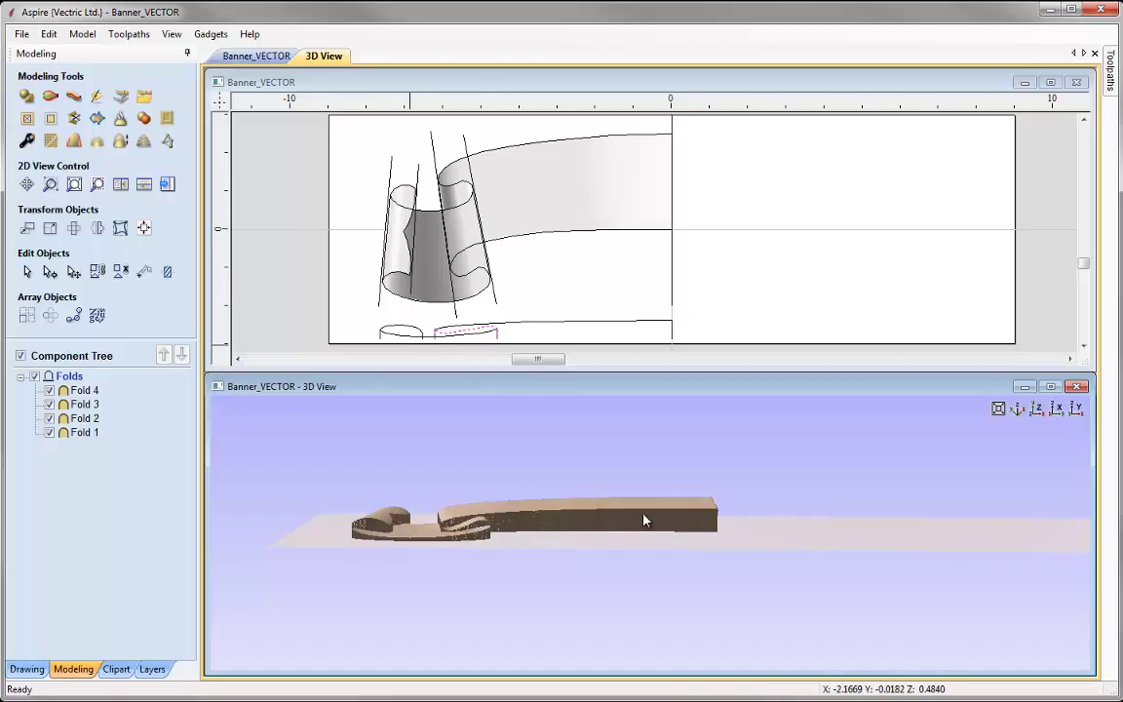
{"action": "left_click_drag", "start_coordinate": [562, 522], "coordinate": [663, 458]}
{"action": "left_click", "coordinate": [1037, 409]}
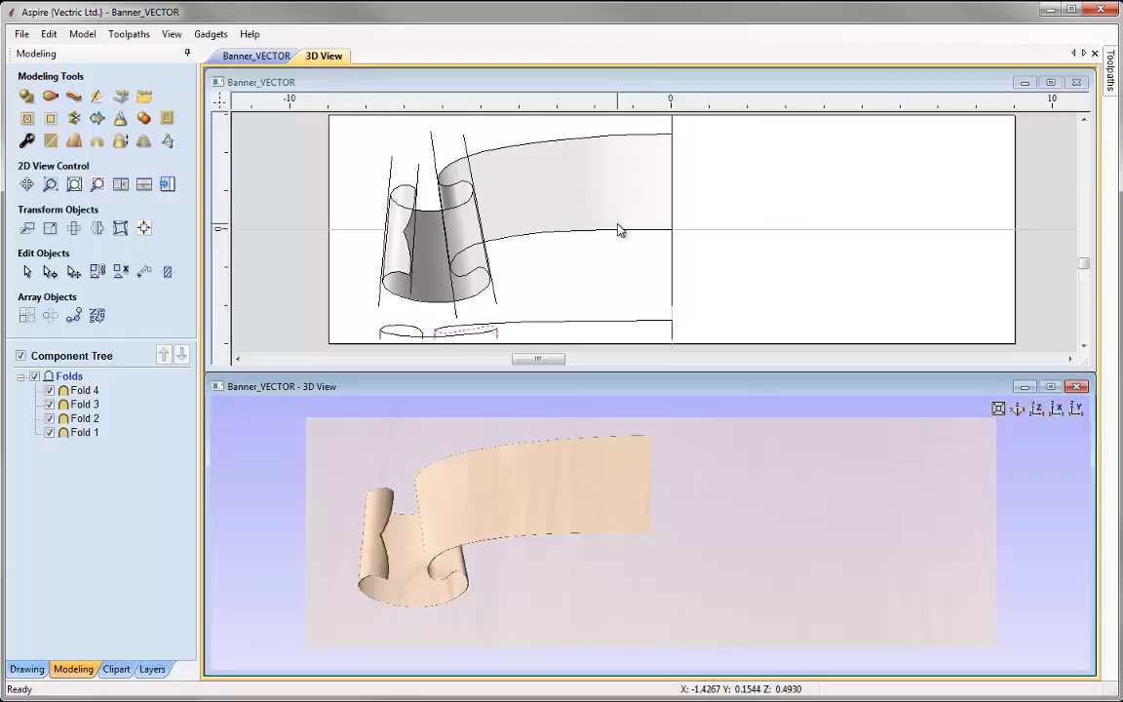
- Insert a new component level above Folds and rename it Banner
{"action": "mouse_move", "coordinate": [70, 393]}
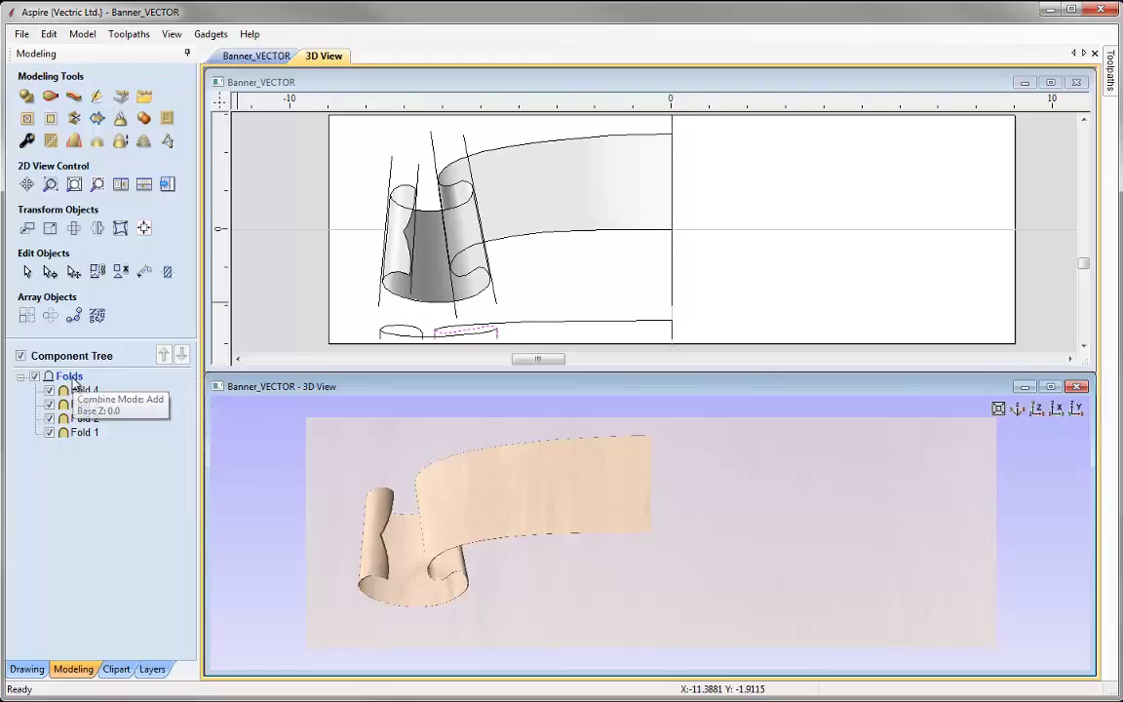
{"action": "right_click", "coordinate": [75, 383]}
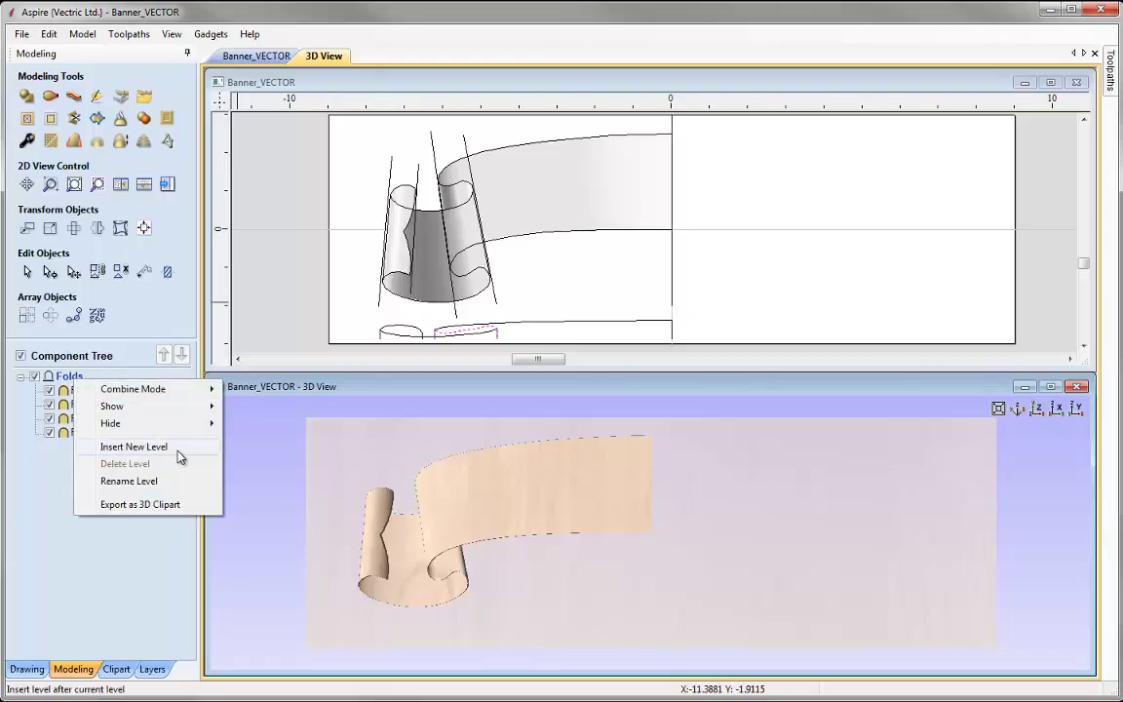
{"action": "left_click", "coordinate": [134, 446]}
{"action": "right_click", "coordinate": [79, 380]}
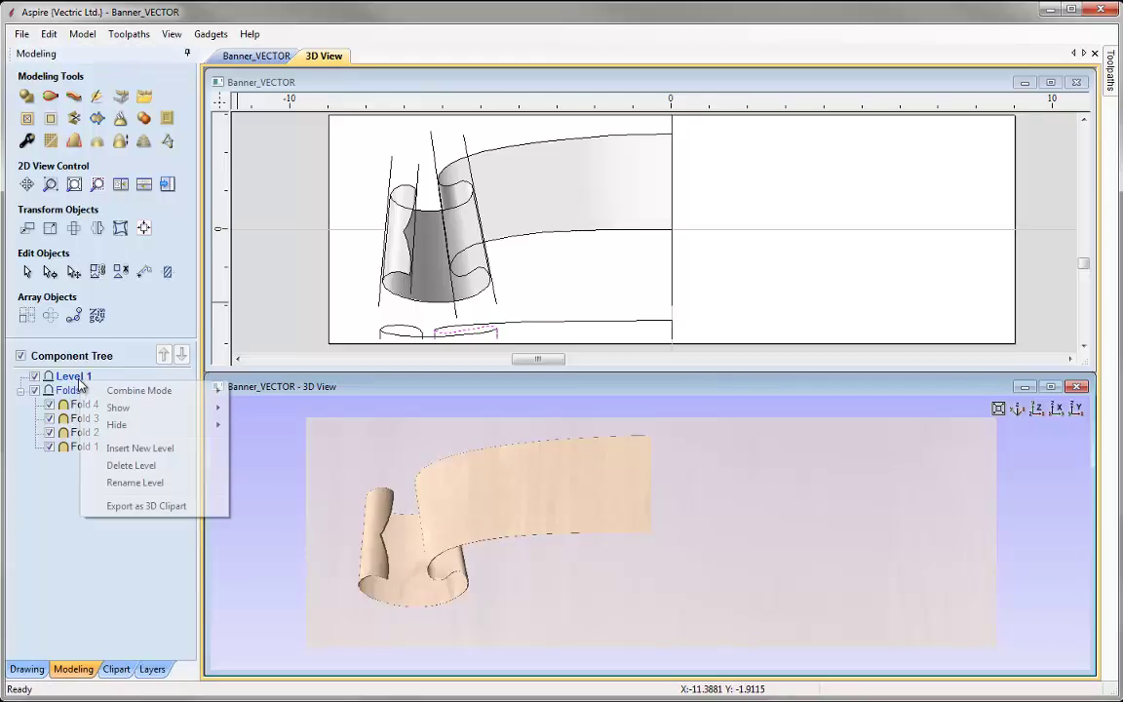
{"action": "left_click", "coordinate": [144, 483]}
{"action": "type", "text": "Banner"}
{"action": "key", "text": "Return"}
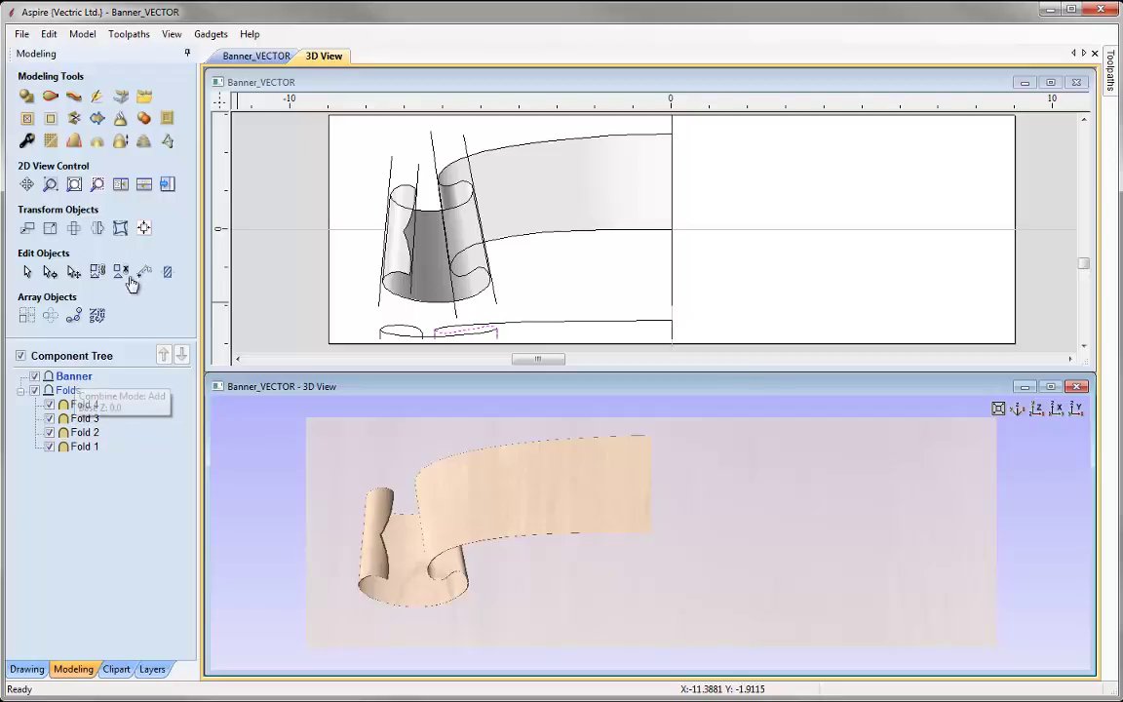
- Create a single component from the visible model in the Banner level, hide the Folds level, and inspect the copy in 3D
{"action": "left_click", "coordinate": [144, 119]}
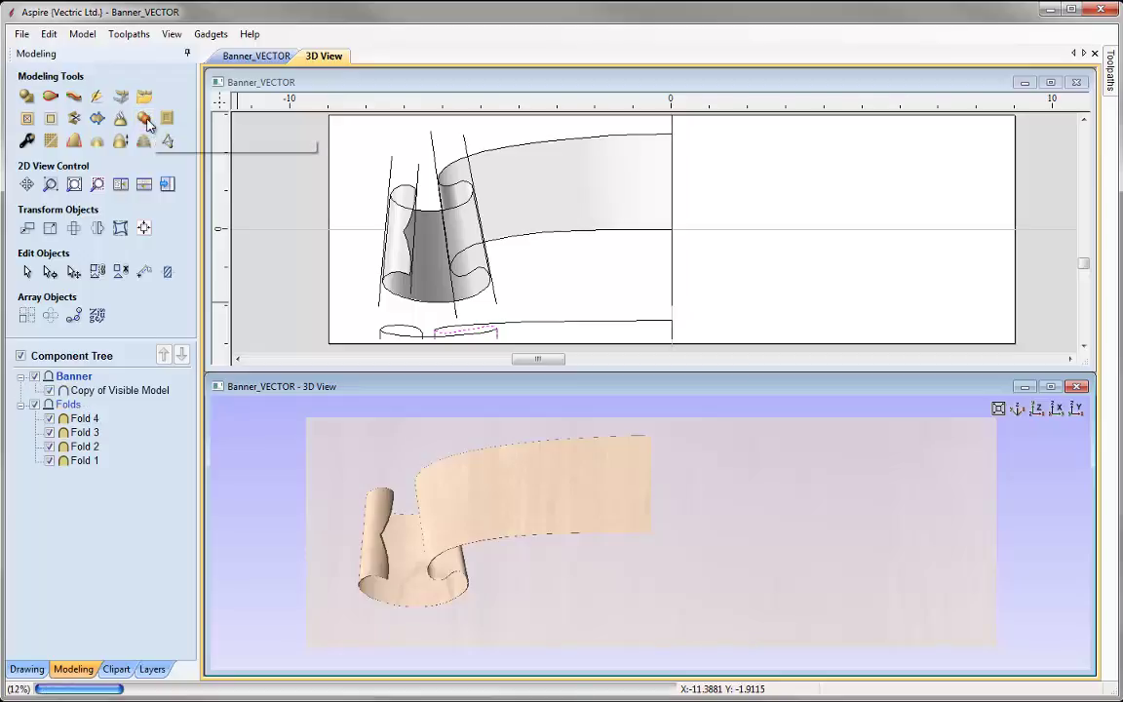
{"action": "left_click", "coordinate": [35, 404]}
{"action": "left_click_drag", "start_coordinate": [574, 604], "coordinate": [466, 567]}
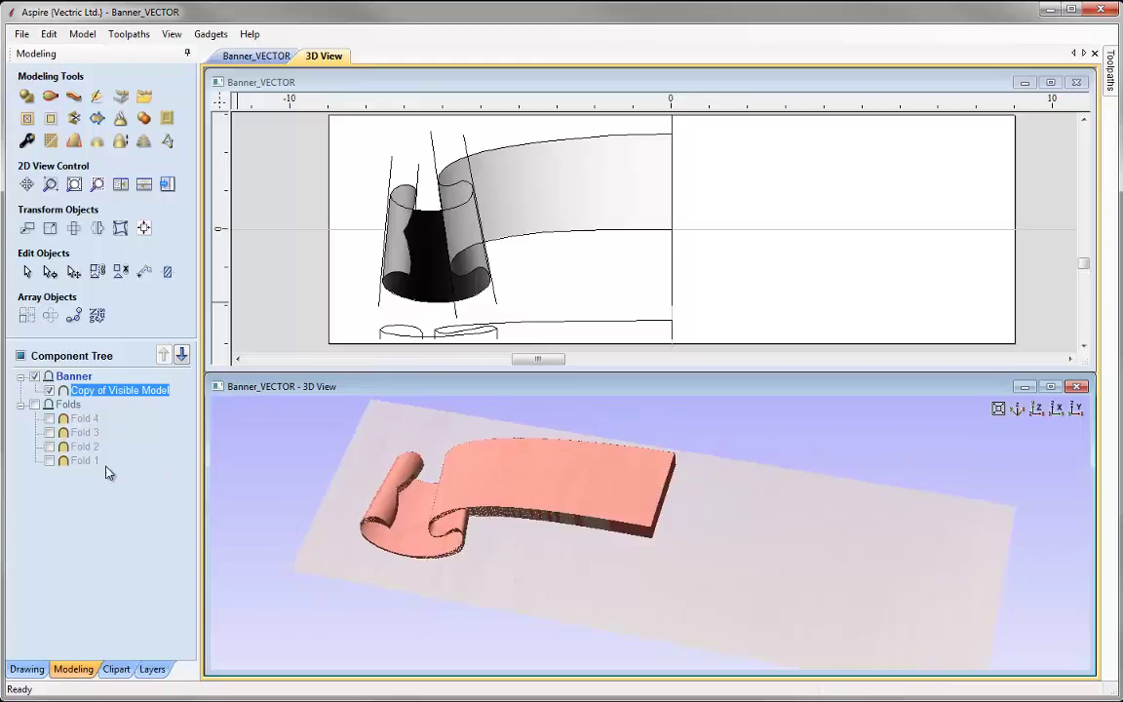
- Inspect the combined banner component from nearly overhead and collapse the Folds level
{"action": "left_click_drag", "start_coordinate": [576, 587], "coordinate": [504, 509]}
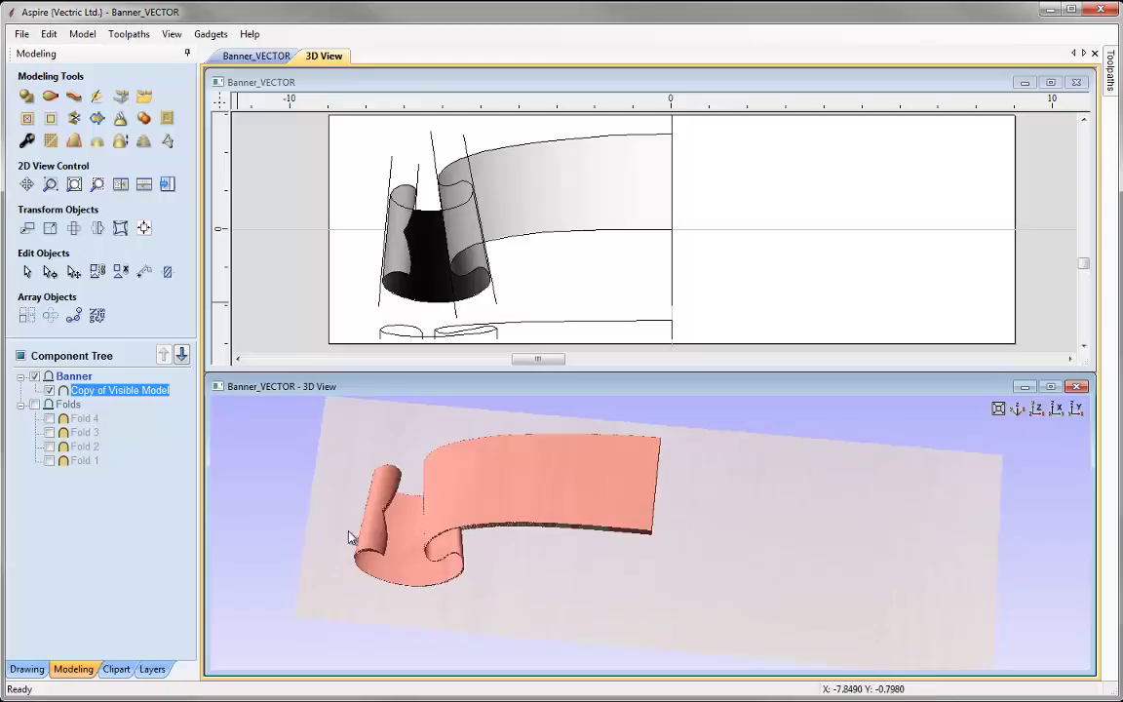
{"action": "left_click_drag", "start_coordinate": [573, 565], "coordinate": [524, 562]}
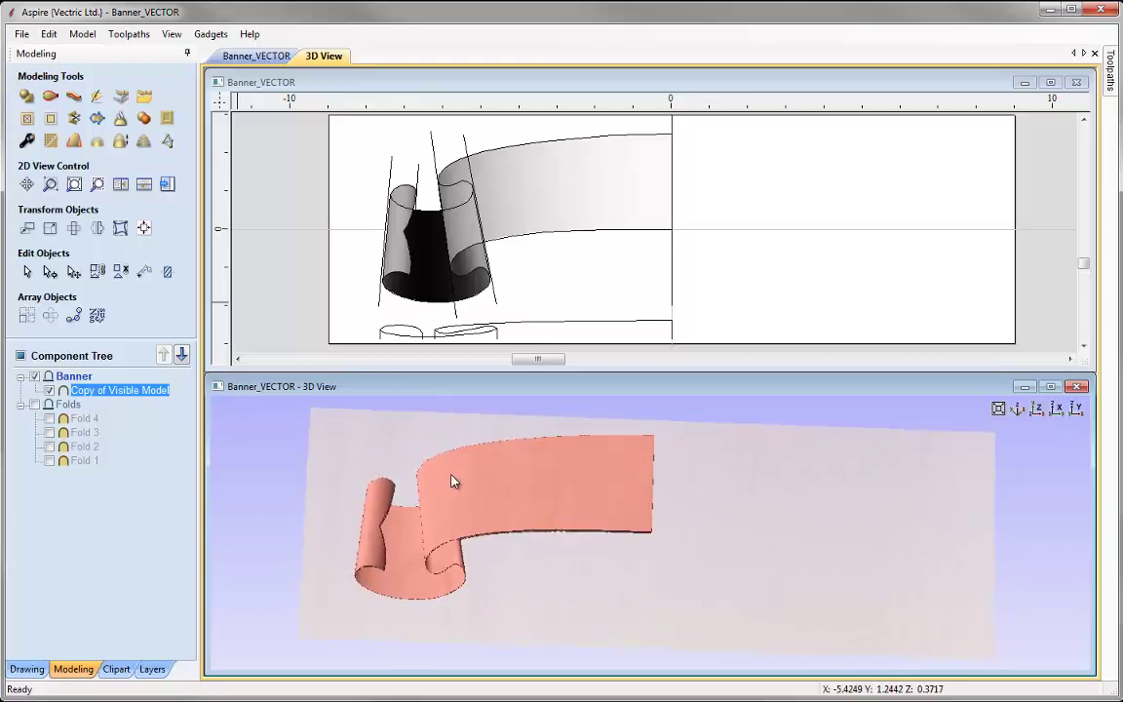
{"action": "left_click", "coordinate": [20, 405]}
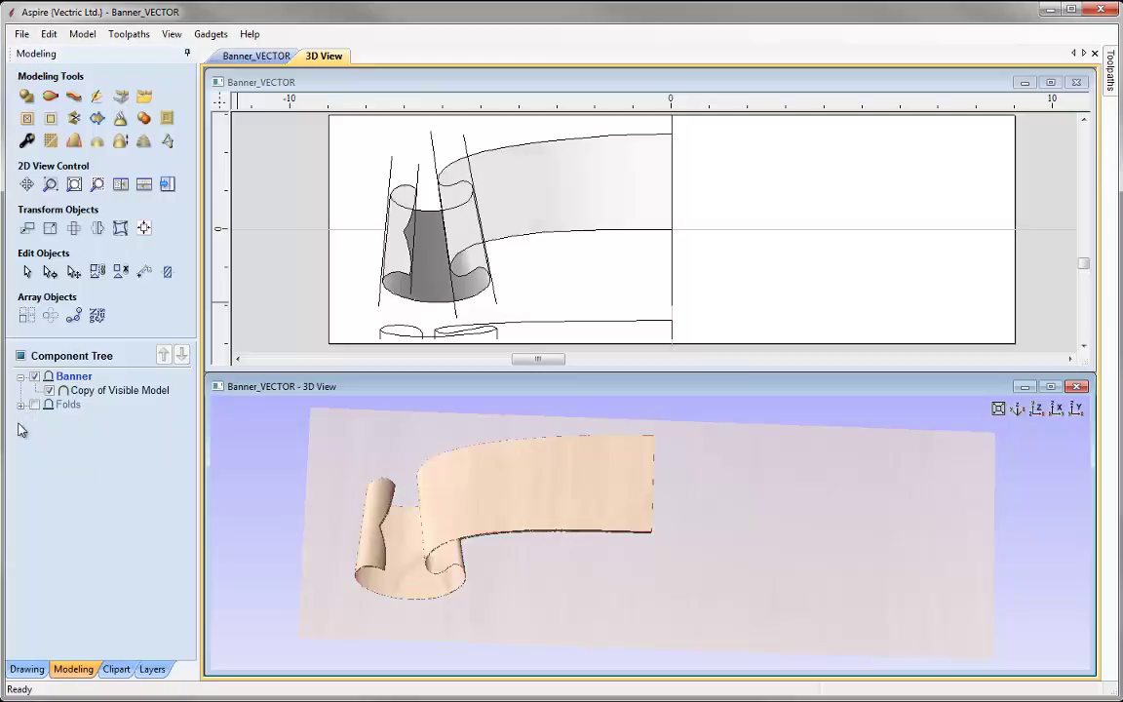
- Sculpt the combined banner component with the Smooth brush at diameter 153, strength 9 and smoothness 70, preserving transparency, and keep the changes
{"action": "left_click", "coordinate": [107, 390]}
{"action": "mouse_move", "coordinate": [125, 401]}
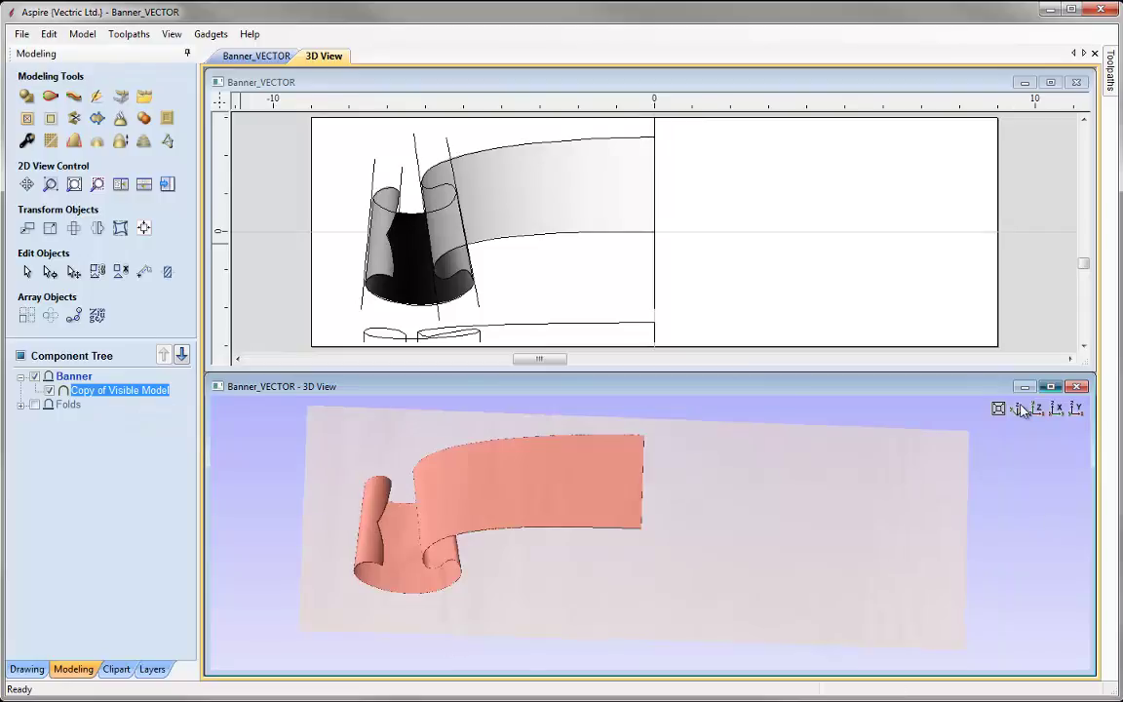
{"action": "key", "text": "F3"}
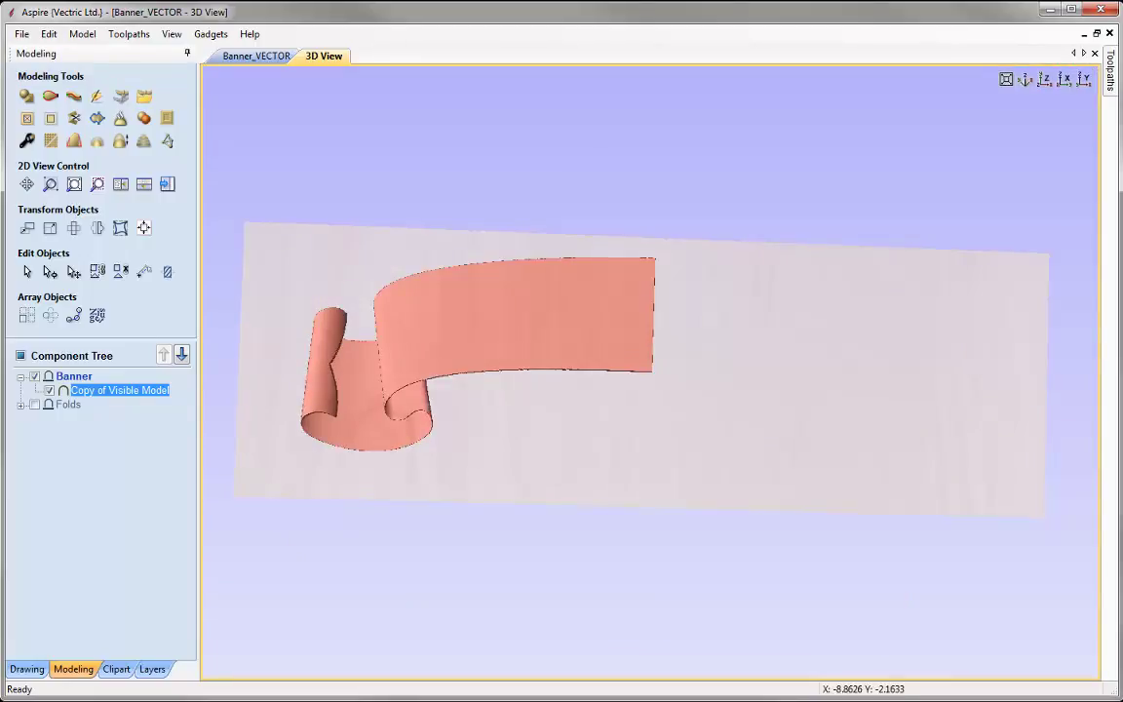
{"action": "left_click", "coordinate": [97, 98]}
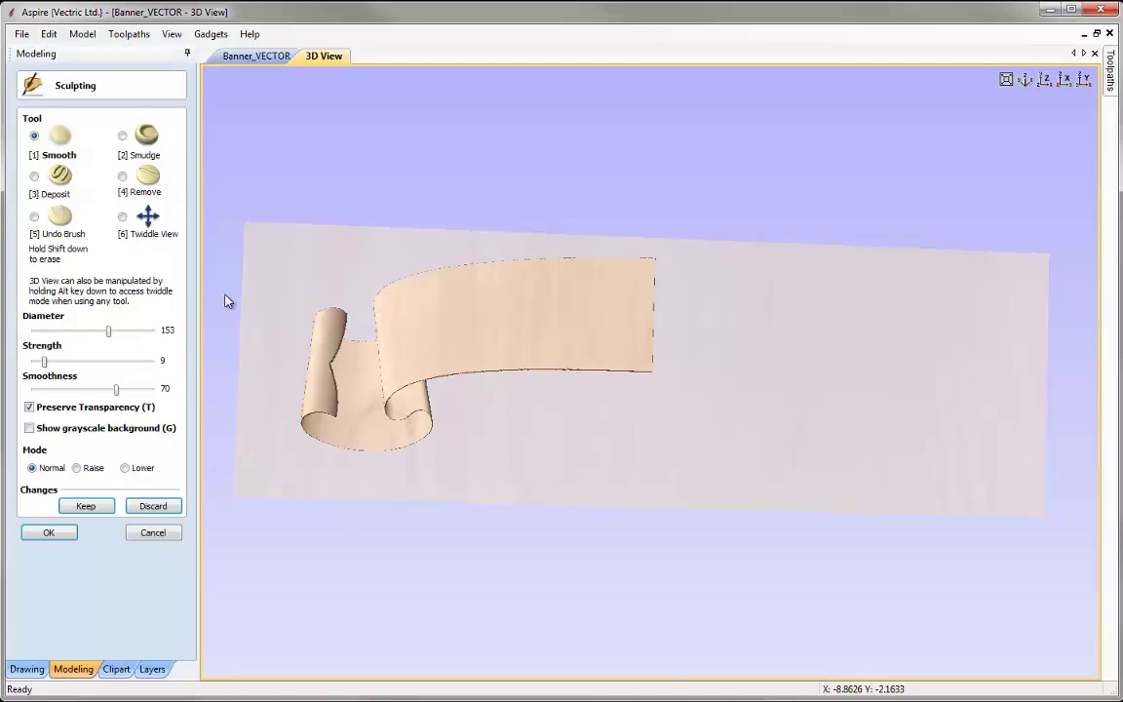
{"action": "left_click", "coordinate": [1044, 80]}
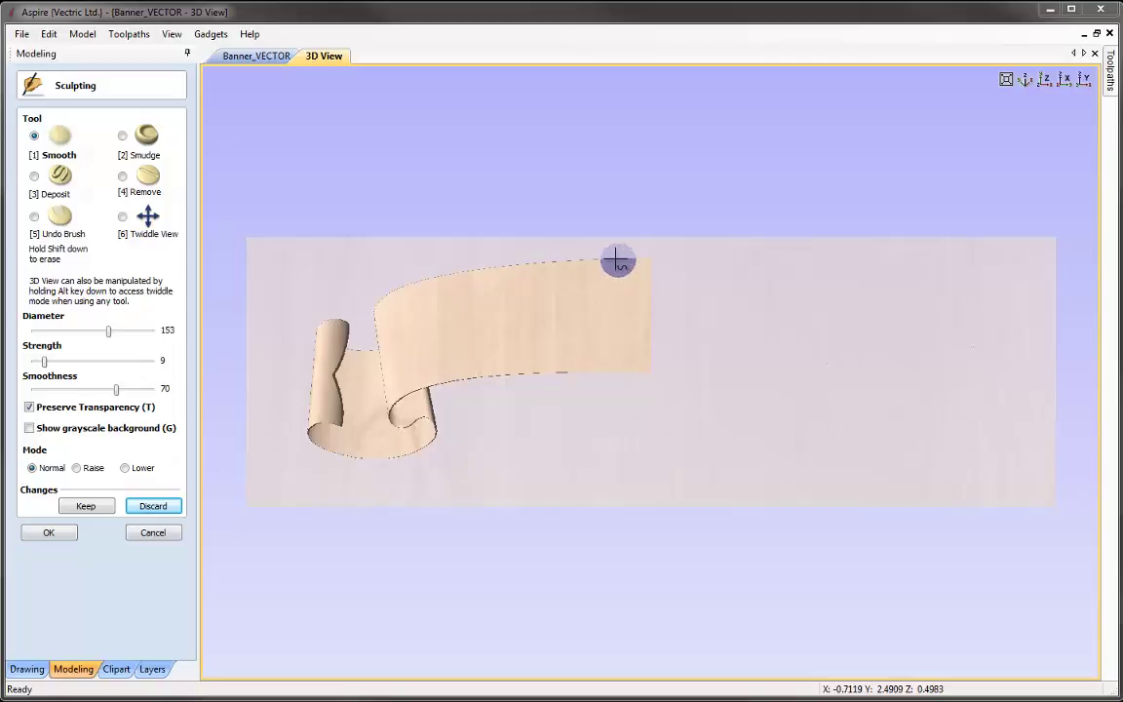
{"action": "mouse_move", "coordinate": [621, 260]}
{"action": "left_mouse_down"}
{"action": "mouse_move", "coordinate": [401, 283]}
{"action": "mouse_move", "coordinate": [371, 328]}
{"action": "mouse_move", "coordinate": [376, 315]}
{"action": "mouse_move", "coordinate": [390, 420]}
{"action": "mouse_move", "coordinate": [385, 389]}
{"action": "mouse_move", "coordinate": [392, 418]}
{"action": "mouse_move", "coordinate": [419, 423]}
{"action": "mouse_move", "coordinate": [377, 428]}
{"action": "mouse_move", "coordinate": [349, 462]}
{"action": "mouse_move", "coordinate": [373, 445]}
{"action": "mouse_move", "coordinate": [365, 406]}
{"action": "mouse_move", "coordinate": [395, 430]}
{"action": "mouse_move", "coordinate": [428, 421]}
{"action": "mouse_move", "coordinate": [434, 434]}
{"action": "mouse_move", "coordinate": [428, 424]}
{"action": "mouse_move", "coordinate": [431, 434]}
{"action": "mouse_move", "coordinate": [379, 471]}
{"action": "mouse_move", "coordinate": [404, 464]}
{"action": "mouse_move", "coordinate": [338, 466]}
{"action": "mouse_move", "coordinate": [387, 462]}
{"action": "mouse_move", "coordinate": [321, 450]}
{"action": "mouse_move", "coordinate": [316, 426]}
{"action": "mouse_move", "coordinate": [319, 411]}
{"action": "mouse_move", "coordinate": [318, 432]}
{"action": "mouse_move", "coordinate": [335, 417]}
{"action": "mouse_move", "coordinate": [341, 371]}
{"action": "mouse_move", "coordinate": [322, 318]}
{"action": "mouse_move", "coordinate": [310, 334]}
{"action": "mouse_move", "coordinate": [317, 397]}
{"action": "mouse_move", "coordinate": [348, 331]}
{"action": "mouse_move", "coordinate": [376, 338]}
{"action": "mouse_move", "coordinate": [381, 386]}
{"action": "mouse_move", "coordinate": [421, 415]}
{"action": "mouse_move", "coordinate": [449, 380]}
{"action": "mouse_move", "coordinate": [619, 372]}
{"action": "mouse_move", "coordinate": [458, 380]}
{"action": "mouse_move", "coordinate": [416, 394]}
{"action": "mouse_move", "coordinate": [371, 441]}
{"action": "mouse_move", "coordinate": [258, 414]}
{"action": "left_mouse_up"}
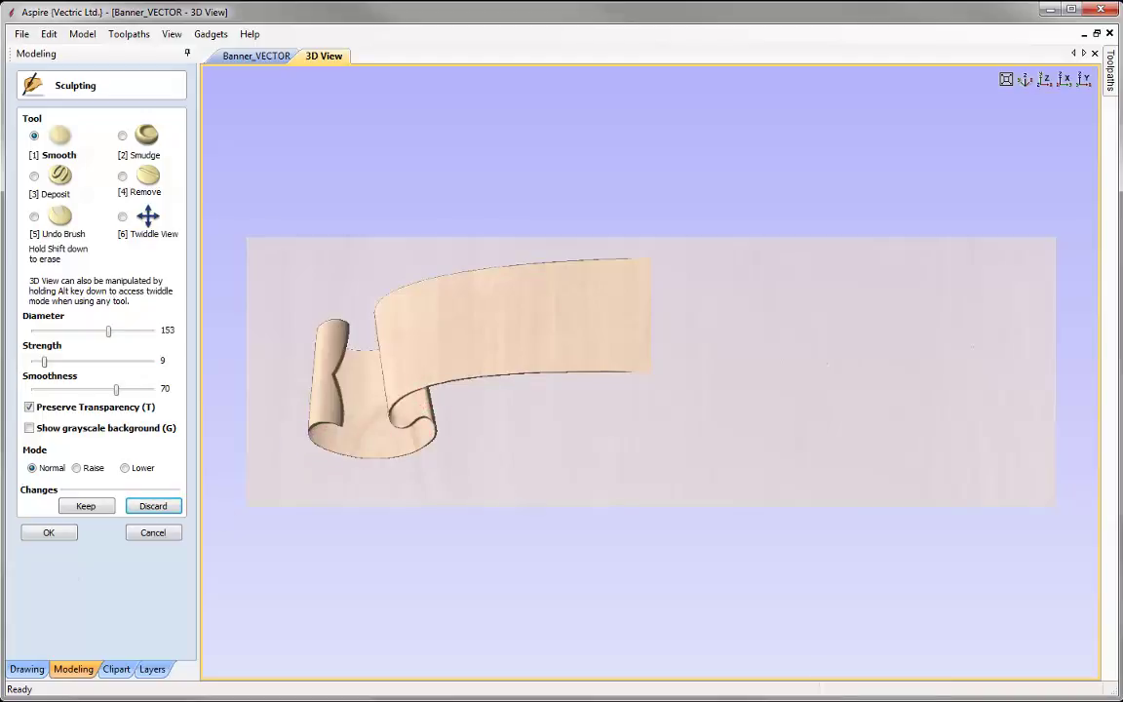
{"action": "scroll", "coordinate": [258, 414], "scroll_direction": "up", "scroll_amount": 1}
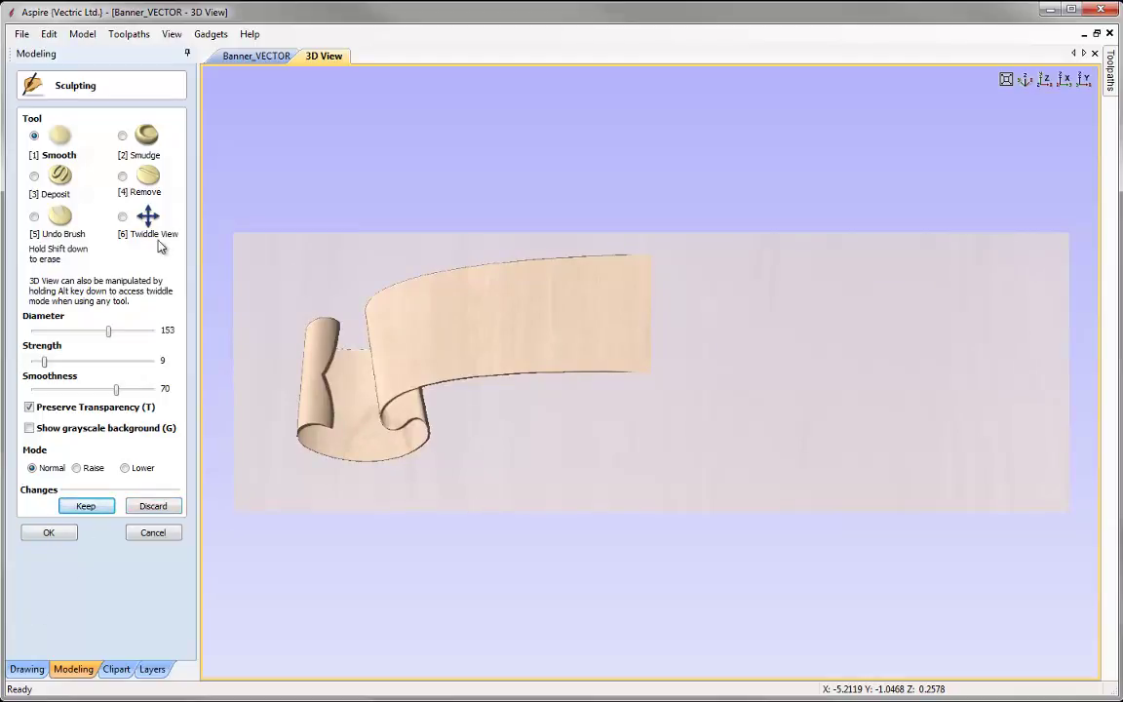
- Smudge the lower edges of the inner fold and the outer end curl, using diameter 73 and strength 27
{"action": "left_click", "coordinate": [123, 219]}
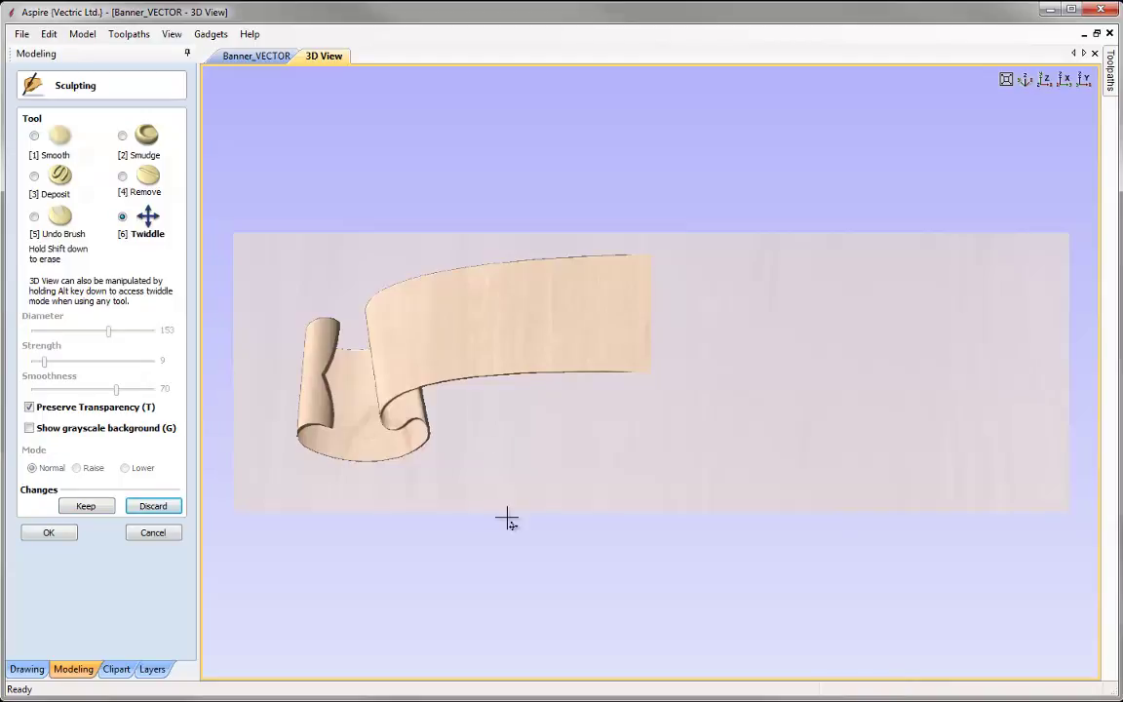
{"action": "scroll", "coordinate": [507, 516], "scroll_direction": "up", "scroll_amount": 2}
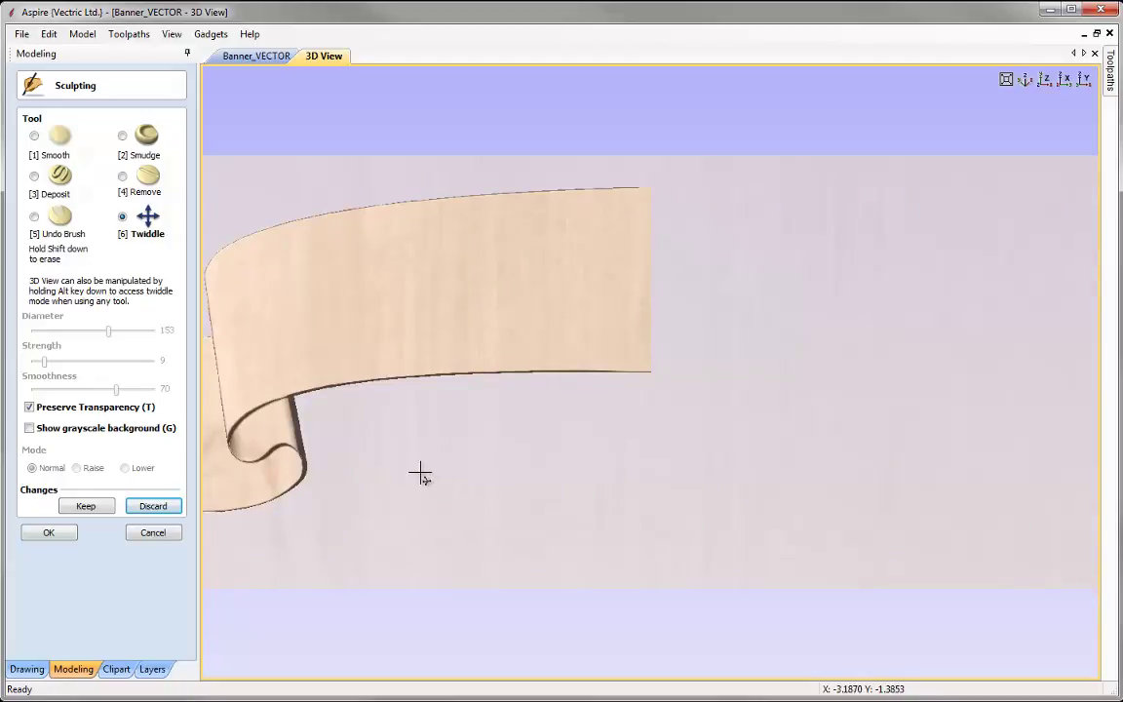
{"action": "left_click_drag", "start_coordinate": [420, 474], "coordinate": [671, 466]}
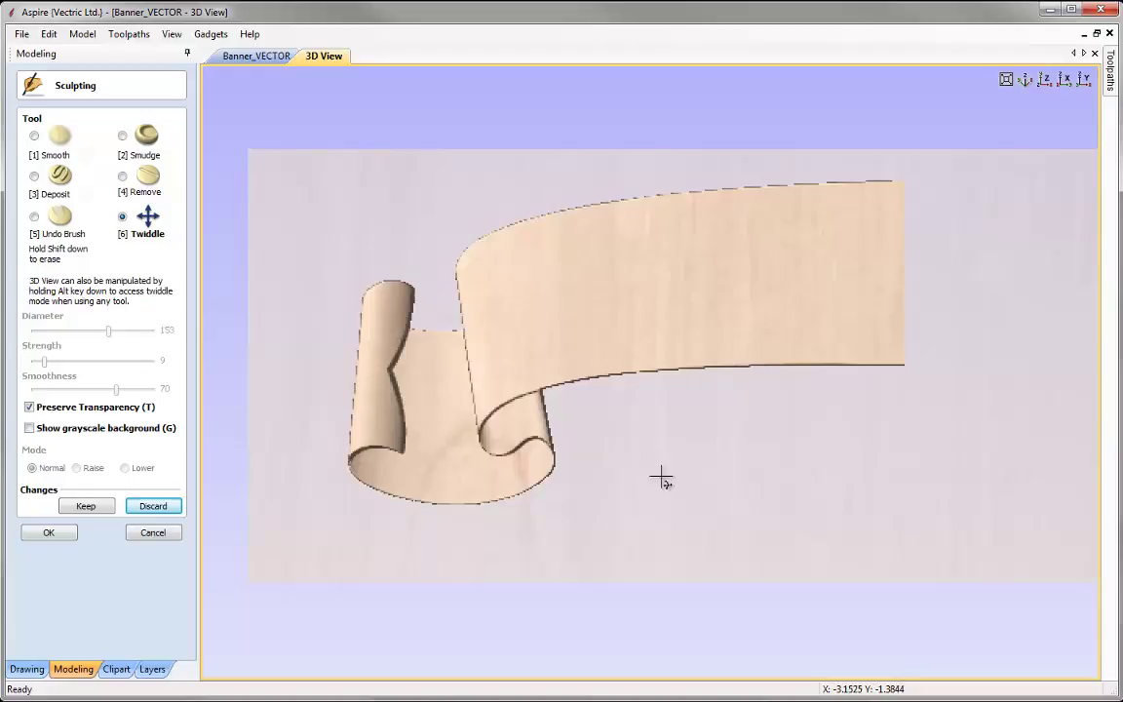
{"action": "left_click", "coordinate": [122, 135]}
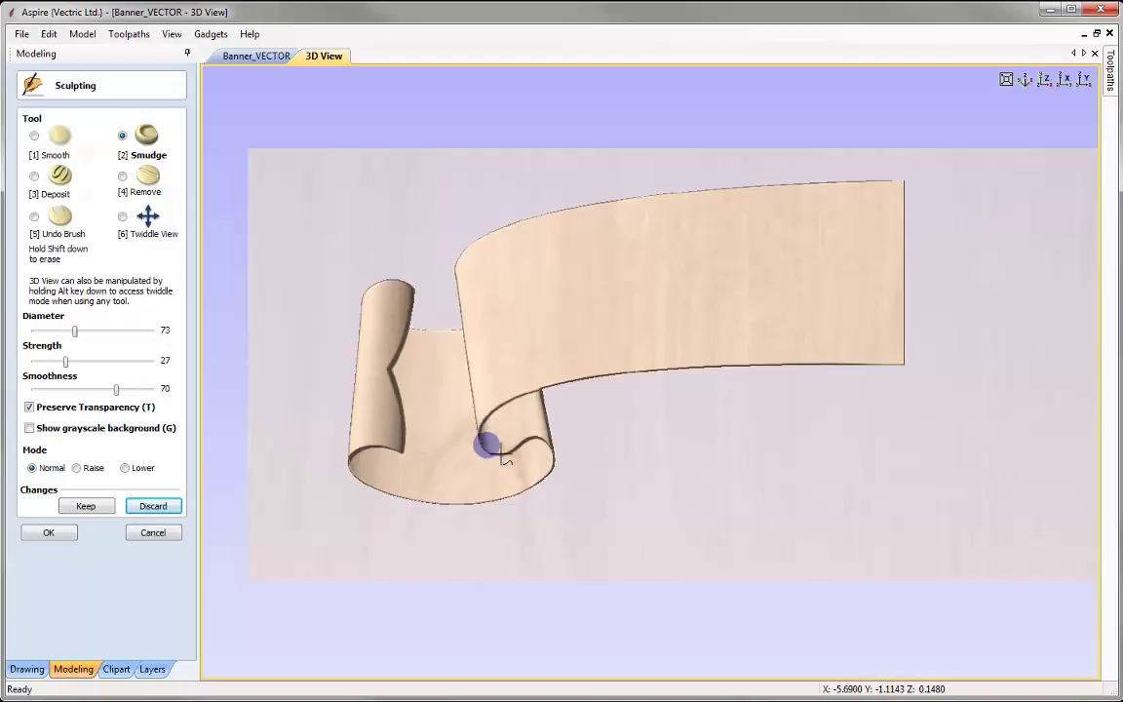
{"action": "left_click_drag", "start_coordinate": [476, 411], "coordinate": [476, 405]}
{"action": "mouse_move", "coordinate": [488, 446]}
{"action": "left_mouse_down"}
{"action": "mouse_move", "coordinate": [476, 413]}
{"action": "mouse_move", "coordinate": [500, 442]}
{"action": "mouse_move", "coordinate": [480, 409]}
{"action": "mouse_move", "coordinate": [489, 460]}
{"action": "left_mouse_up"}
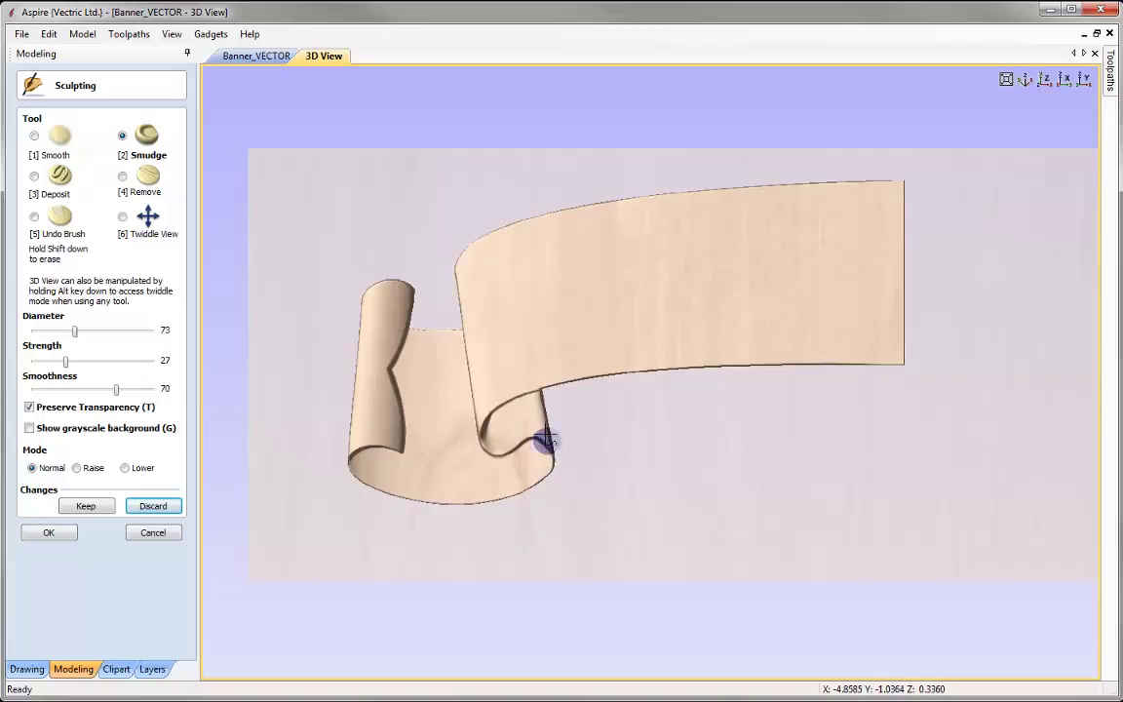
{"action": "mouse_move", "coordinate": [548, 451]}
{"action": "left_mouse_down"}
{"action": "mouse_move", "coordinate": [551, 466]}
{"action": "mouse_move", "coordinate": [539, 453]}
{"action": "mouse_move", "coordinate": [553, 468]}
{"action": "mouse_move", "coordinate": [539, 455]}
{"action": "mouse_move", "coordinate": [548, 492]}
{"action": "mouse_move", "coordinate": [531, 464]}
{"action": "left_mouse_up"}
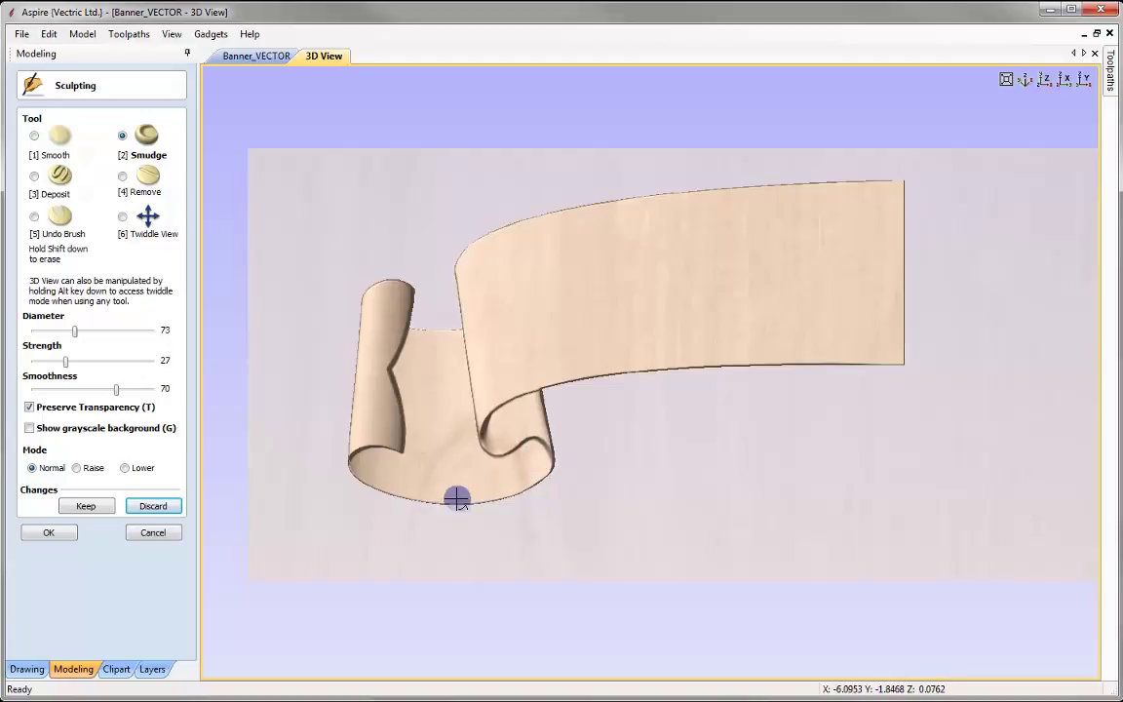
{"action": "left_click_drag", "start_coordinate": [356, 444], "coordinate": [362, 487]}
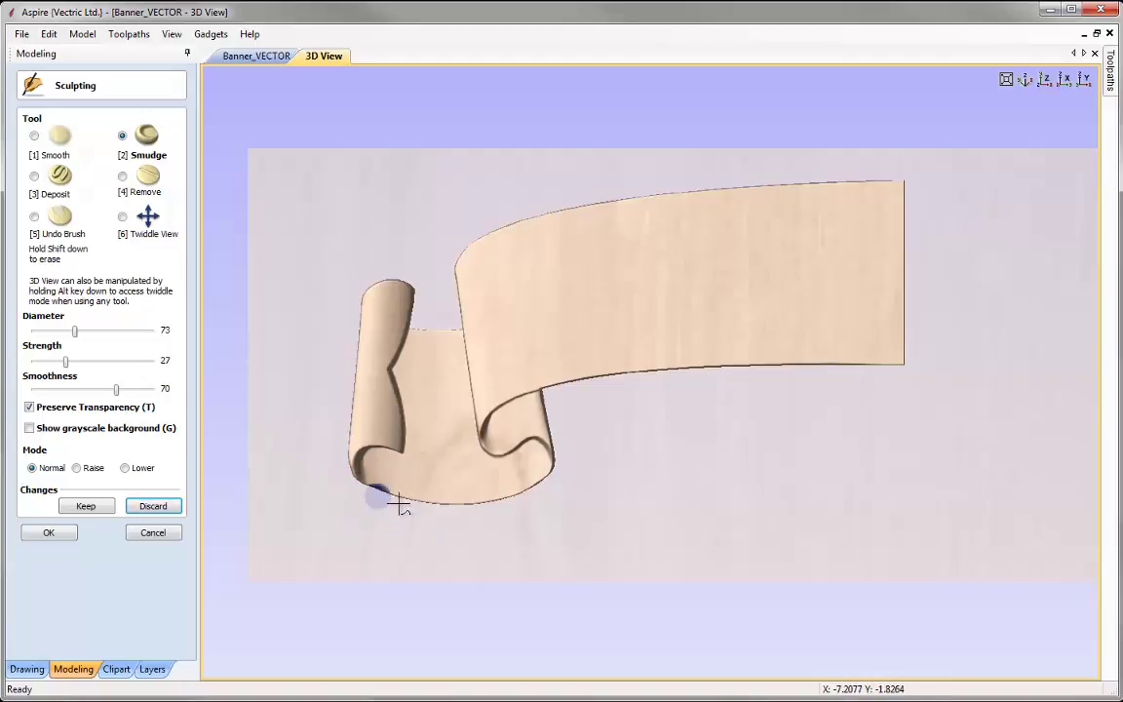
- Restore the over-smudged lower edge by the end curl with the Undo Brush, and smooth that area at diameter 73 and strength 9
{"action": "left_click", "coordinate": [35, 219]}
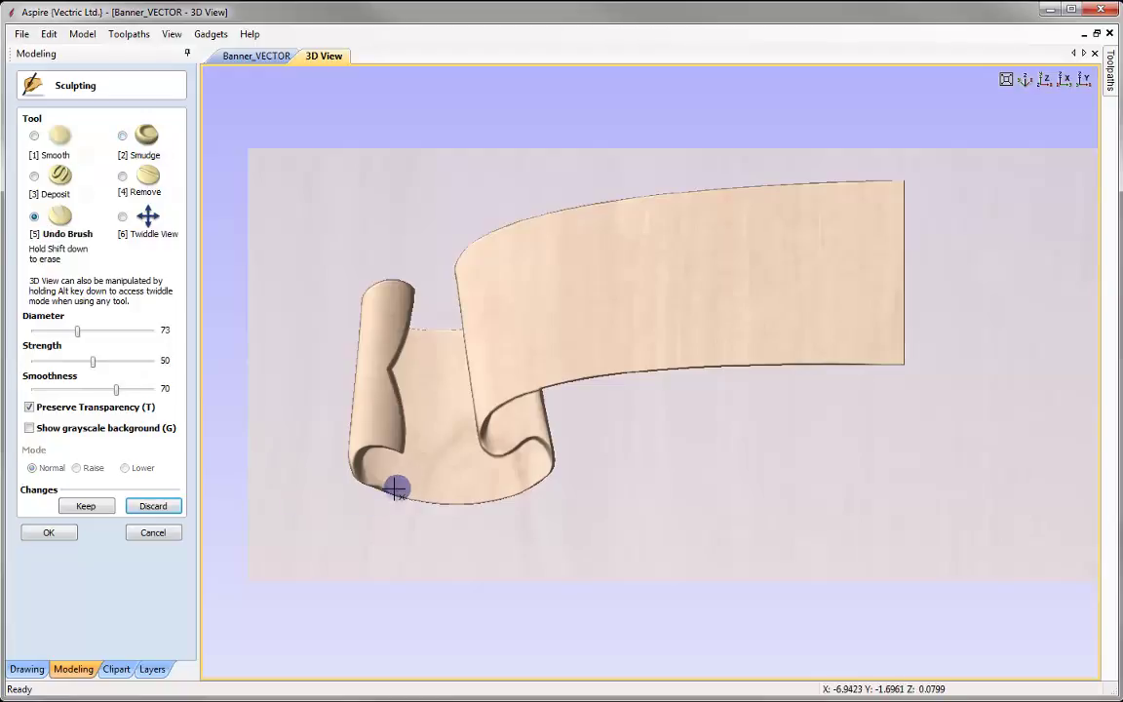
{"action": "mouse_move", "coordinate": [380, 488]}
{"action": "left_mouse_down"}
{"action": "mouse_move", "coordinate": [376, 465]}
{"action": "mouse_move", "coordinate": [388, 493]}
{"action": "mouse_move", "coordinate": [385, 563]}
{"action": "left_mouse_up"}
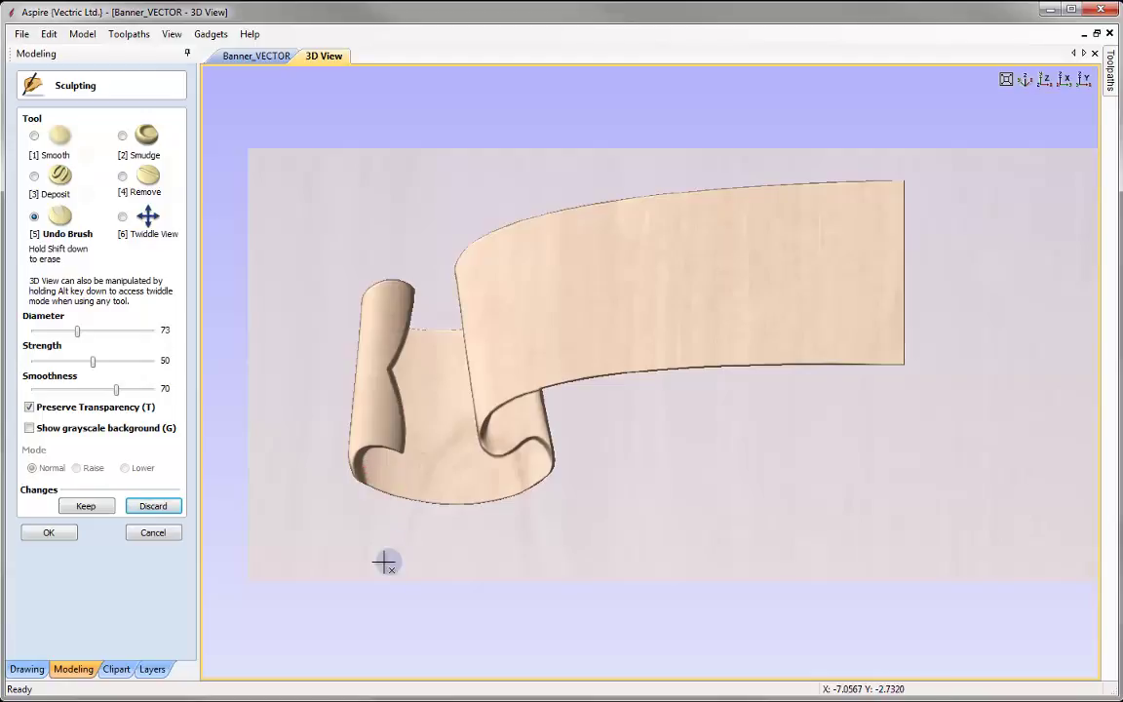
{"action": "left_click", "coordinate": [34, 134]}
{"action": "mouse_move", "coordinate": [388, 466]}
{"action": "left_mouse_down"}
{"action": "mouse_move", "coordinate": [378, 484]}
{"action": "mouse_move", "coordinate": [388, 483]}
{"action": "mouse_move", "coordinate": [368, 477]}
{"action": "mouse_move", "coordinate": [375, 497]}
{"action": "mouse_move", "coordinate": [388, 487]}
{"action": "mouse_move", "coordinate": [353, 482]}
{"action": "mouse_move", "coordinate": [394, 495]}
{"action": "mouse_move", "coordinate": [388, 507]}
{"action": "left_mouse_up"}
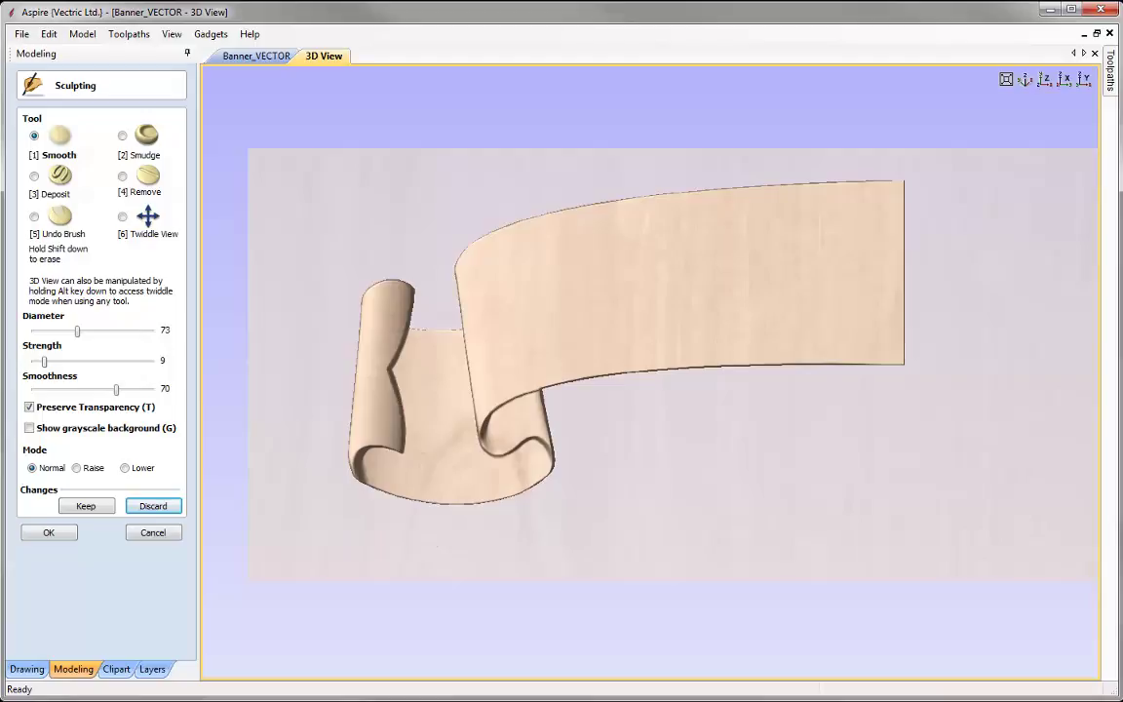
{"action": "left_click", "coordinate": [641, 552]}
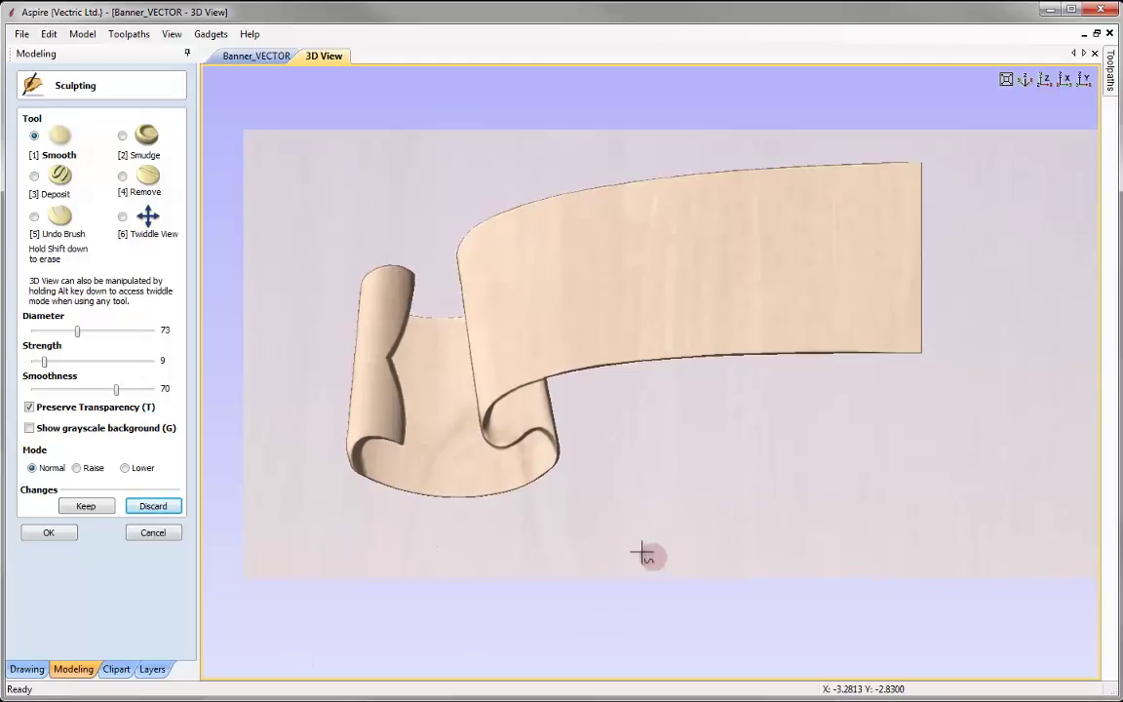
- Smudge the inside of the end curl's lower hollow at diameter 73 and strength 27, keep the changes and finish sculpting
{"action": "left_click", "coordinate": [121, 216]}
{"action": "mouse_move", "coordinate": [594, 451]}
{"action": "left_mouse_down"}
{"action": "mouse_move", "coordinate": [615, 458]}
{"action": "mouse_move", "coordinate": [624, 524]}
{"action": "mouse_move", "coordinate": [574, 518]}
{"action": "mouse_move", "coordinate": [469, 428]}
{"action": "left_mouse_up"}
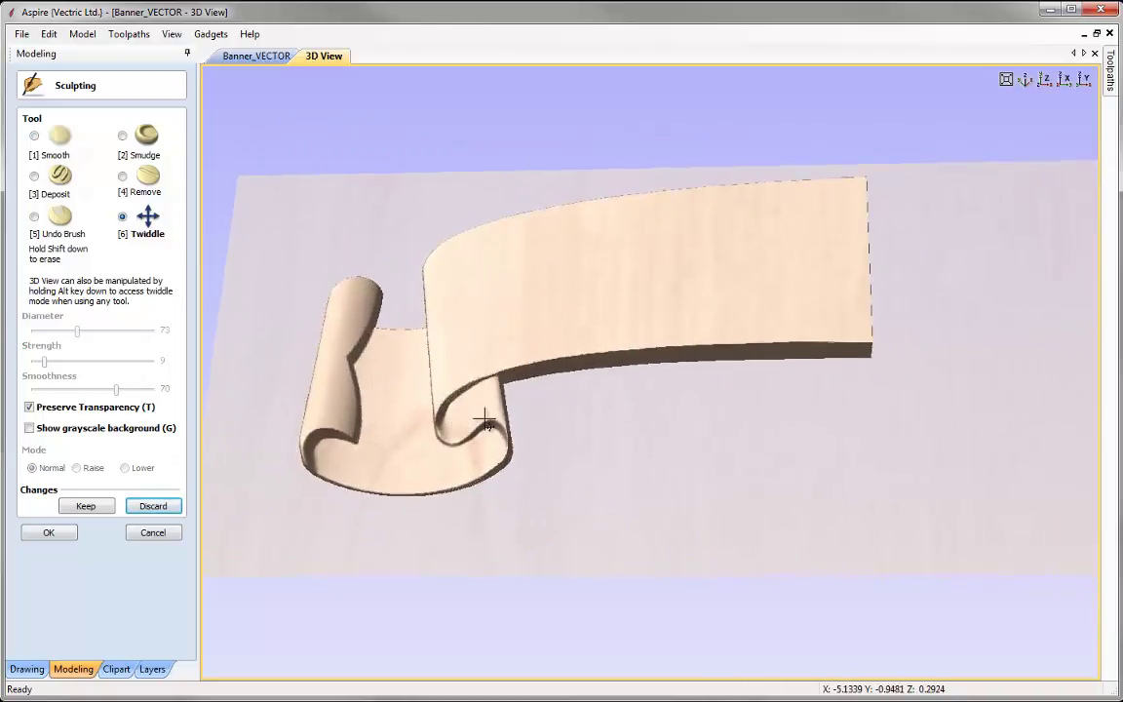
{"action": "left_click_drag", "start_coordinate": [609, 435], "coordinate": [458, 461]}
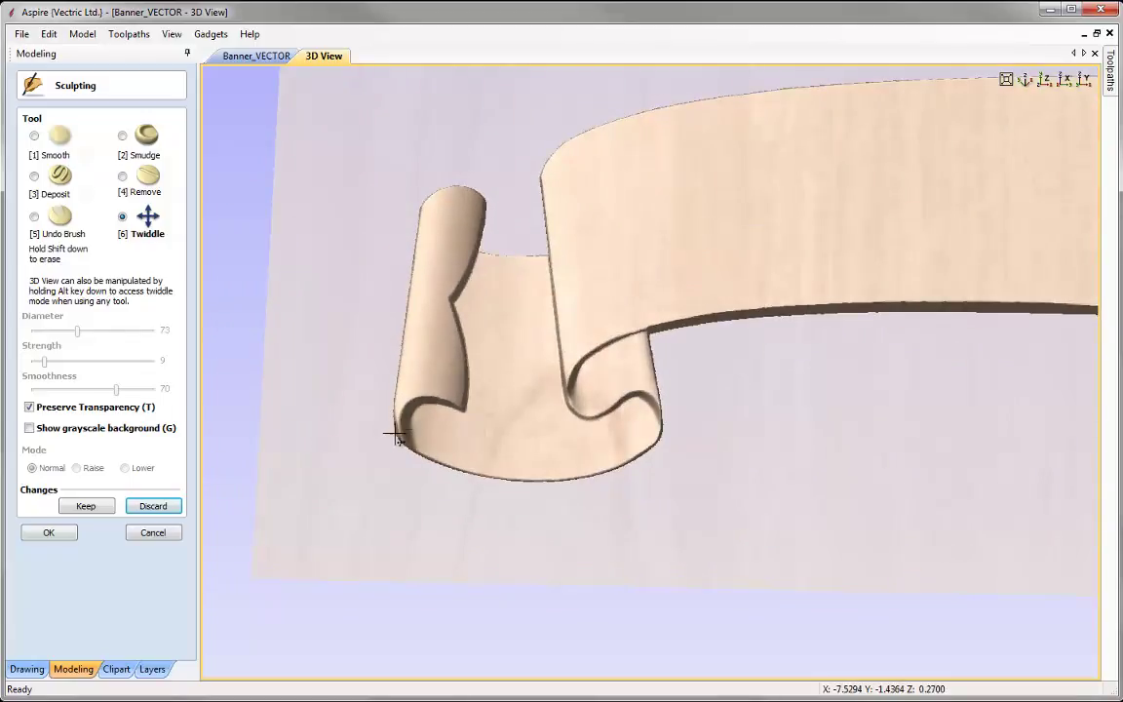
{"action": "left_click", "coordinate": [122, 136]}
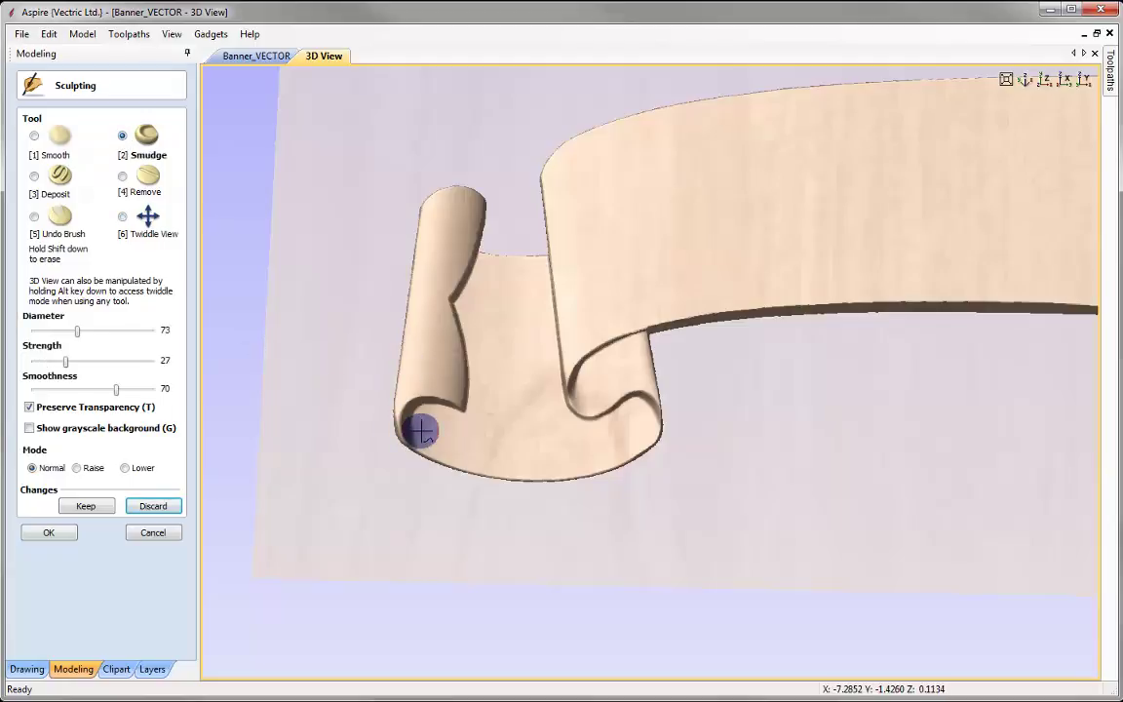
{"action": "mouse_move", "coordinate": [413, 431]}
{"action": "left_mouse_down"}
{"action": "mouse_move", "coordinate": [400, 419]}
{"action": "mouse_move", "coordinate": [416, 419]}
{"action": "mouse_move", "coordinate": [409, 426]}
{"action": "mouse_move", "coordinate": [429, 456]}
{"action": "left_mouse_up"}
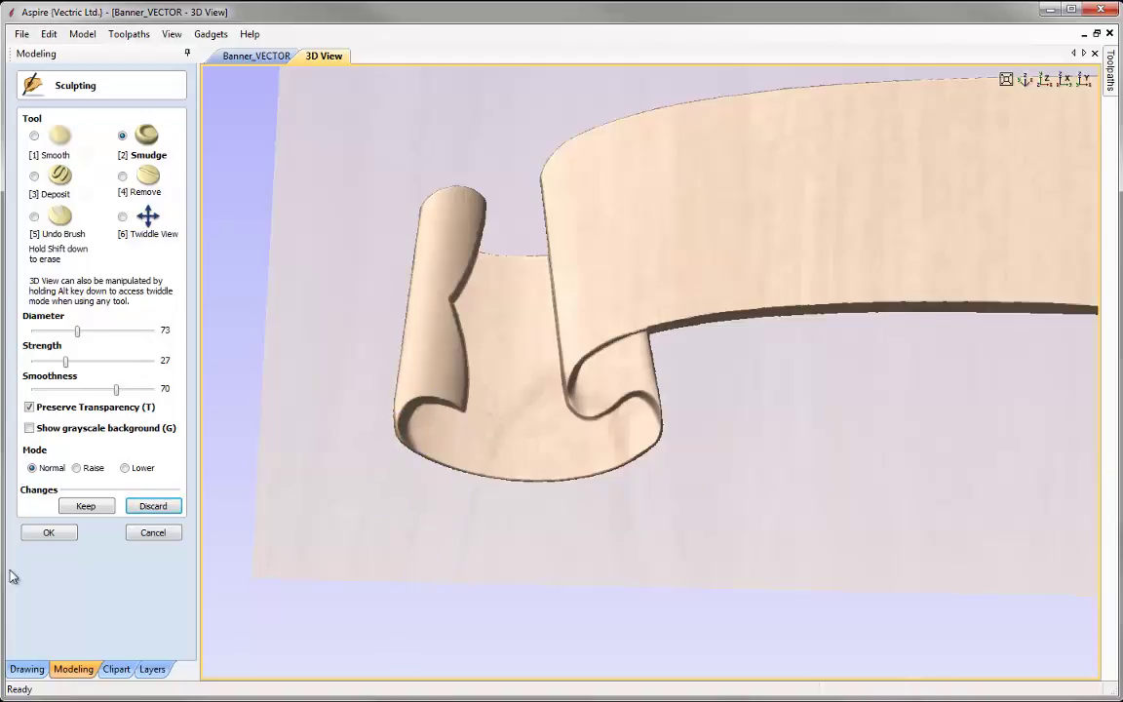
{"action": "left_click", "coordinate": [75, 510]}
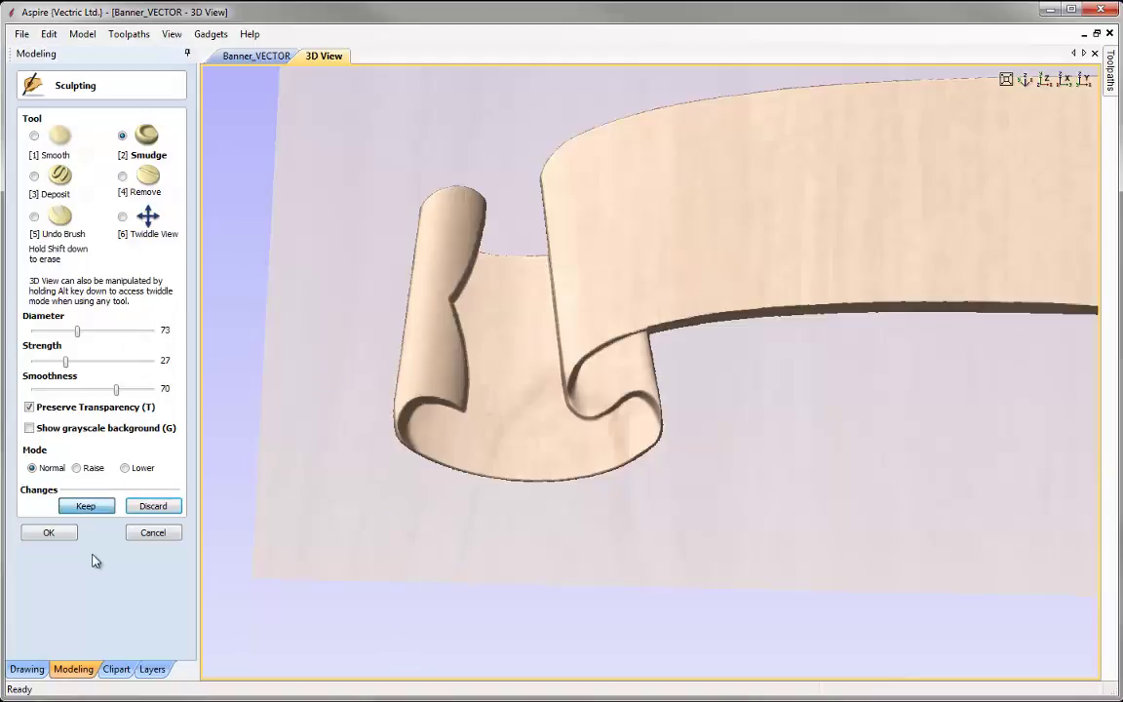
{"action": "left_click", "coordinate": [48, 532]}
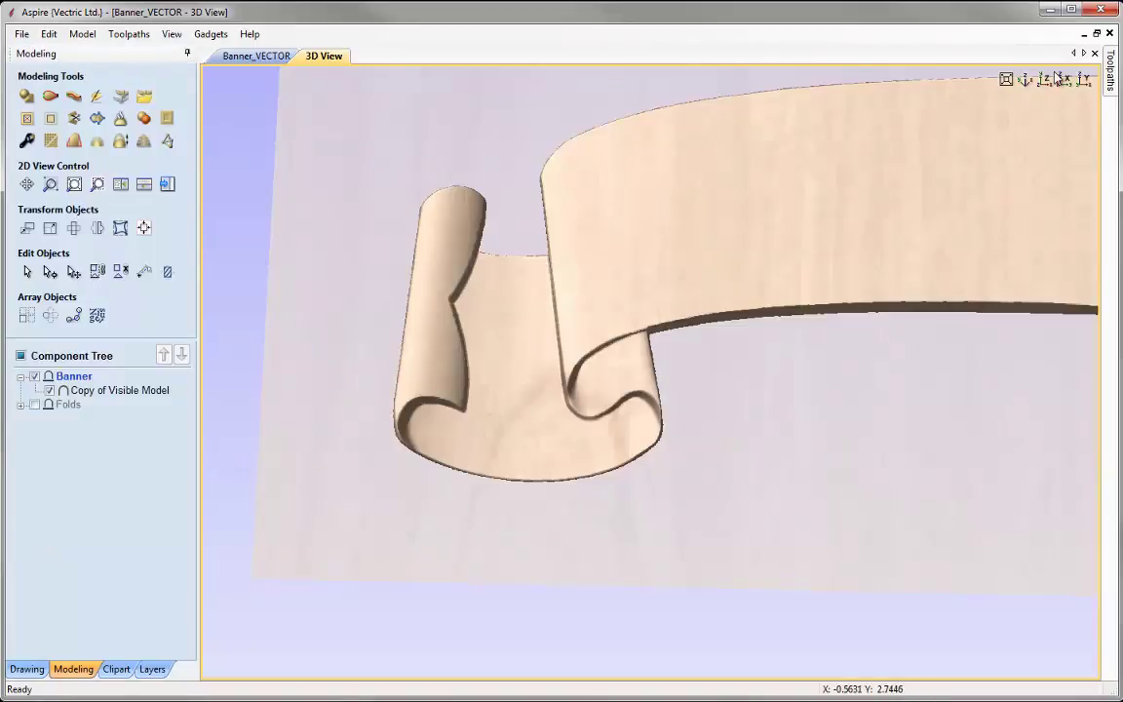
- Create a horizontally mirrored copy of the sculpted half-banner component about the job center
{"action": "left_click", "coordinate": [1059, 78]}
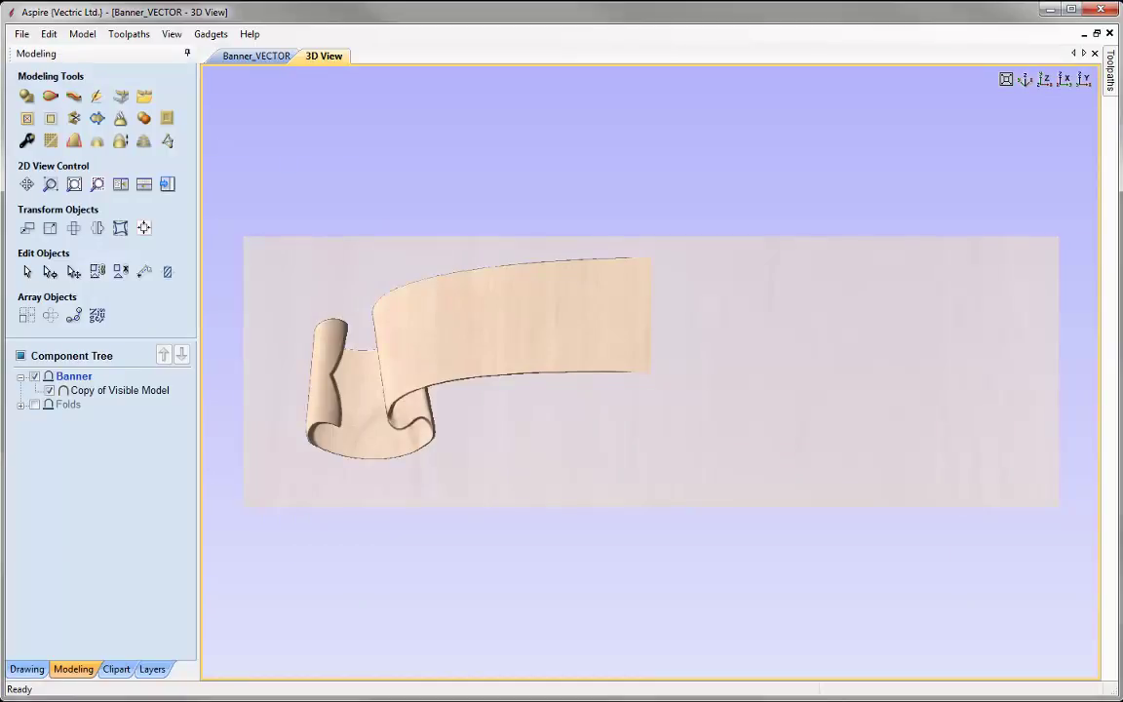
{"action": "left_click", "coordinate": [103, 391]}
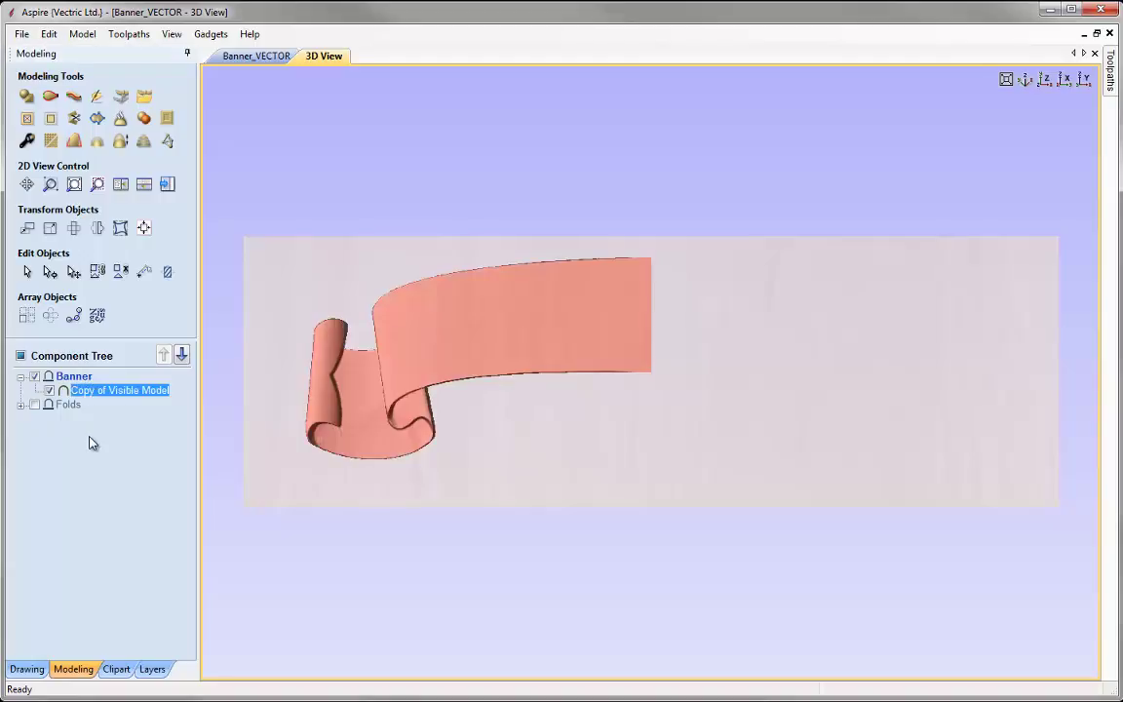
{"action": "mouse_move", "coordinate": [149, 394]}
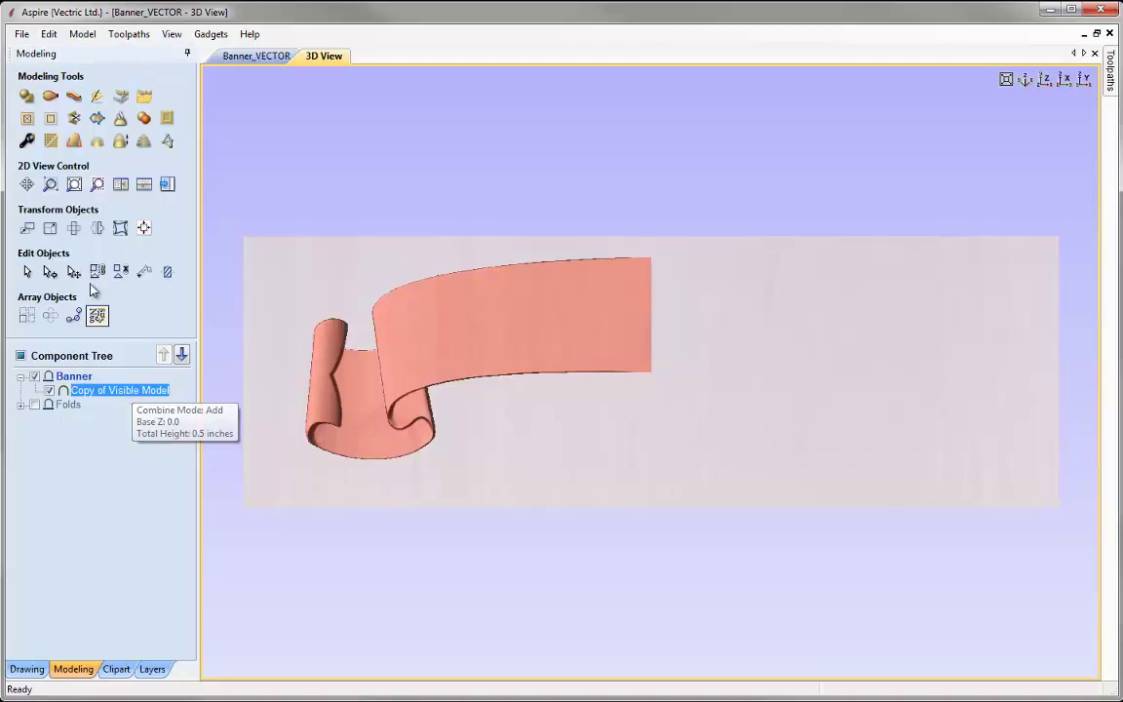
{"action": "left_click", "coordinate": [98, 230]}
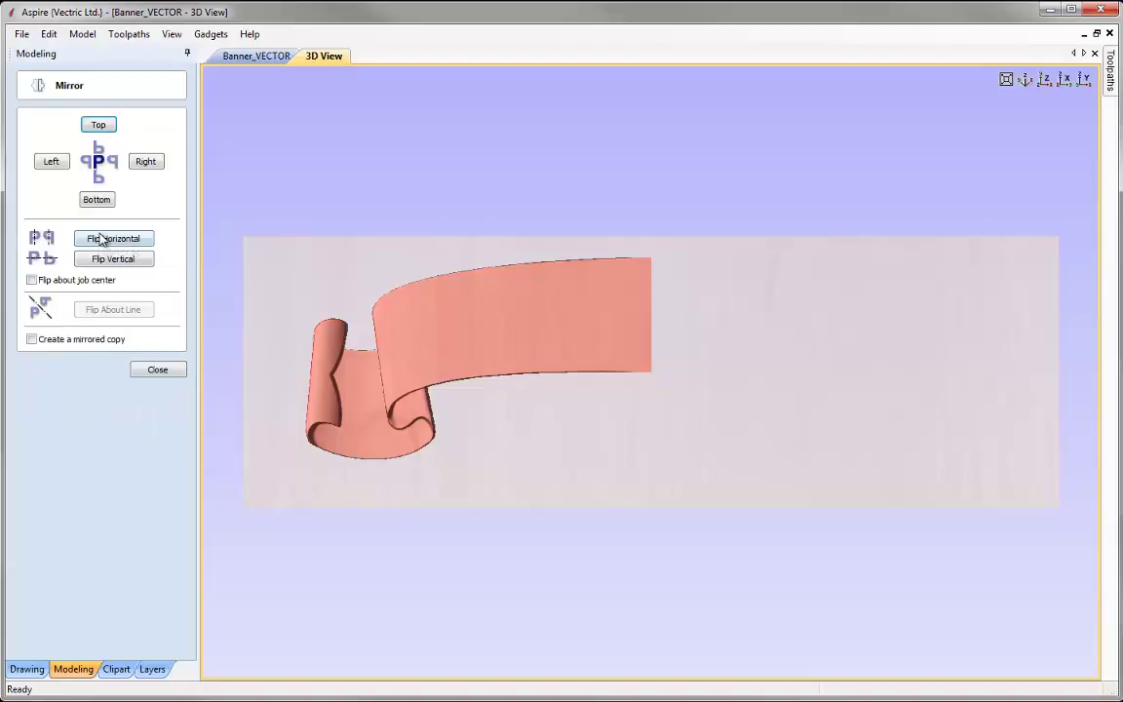
{"action": "left_click", "coordinate": [43, 282]}
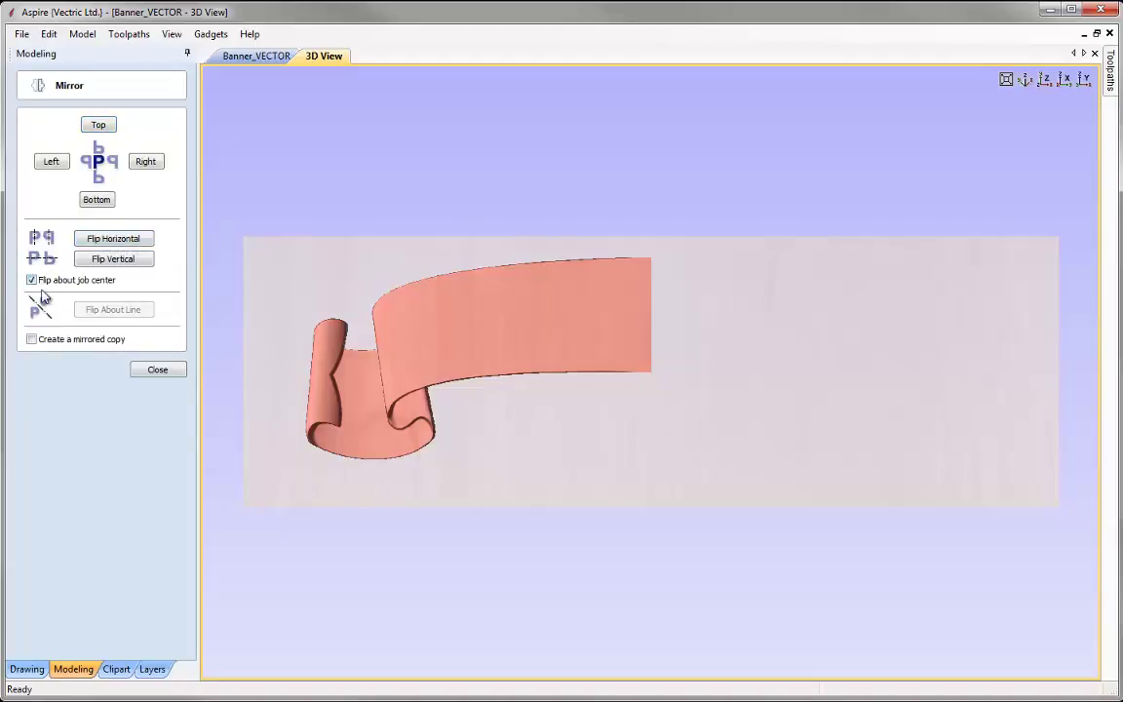
{"action": "left_click", "coordinate": [31, 340]}
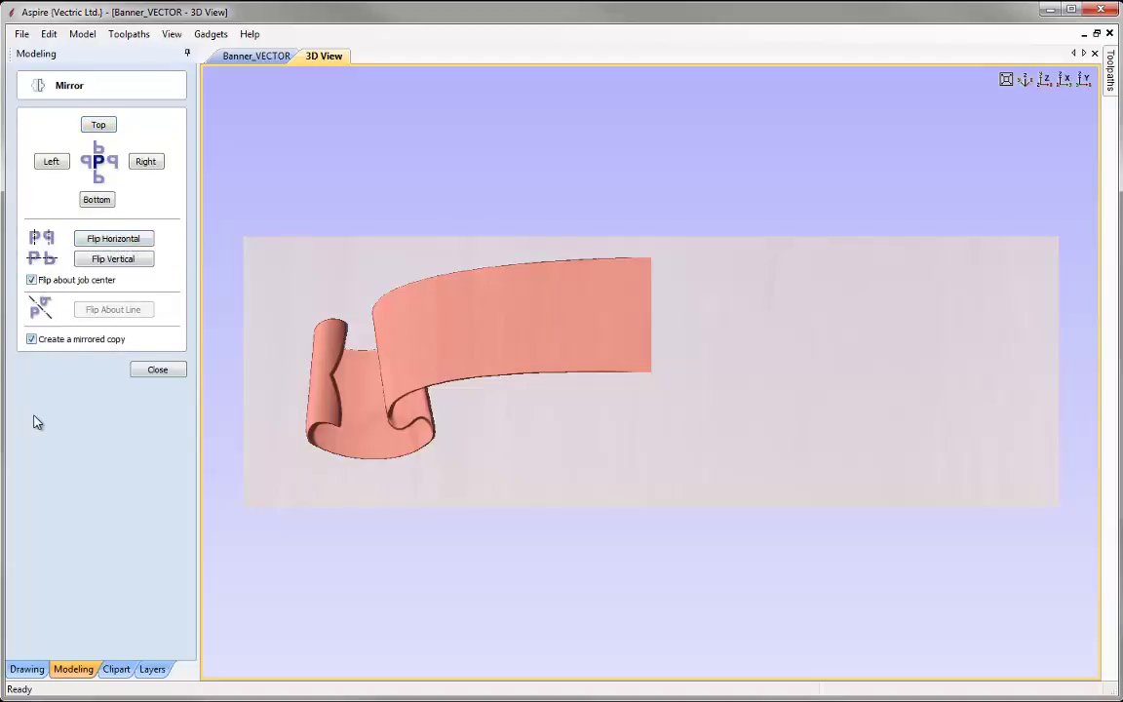
{"action": "left_click", "coordinate": [114, 240]}
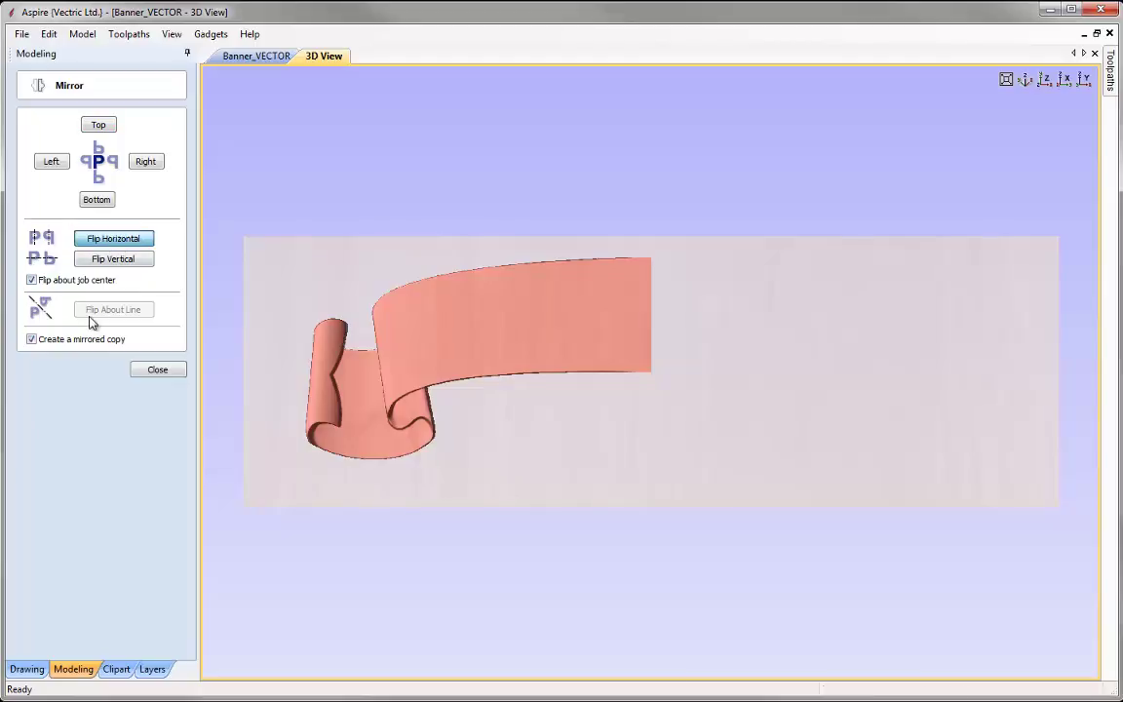
{"action": "left_click", "coordinate": [157, 371]}
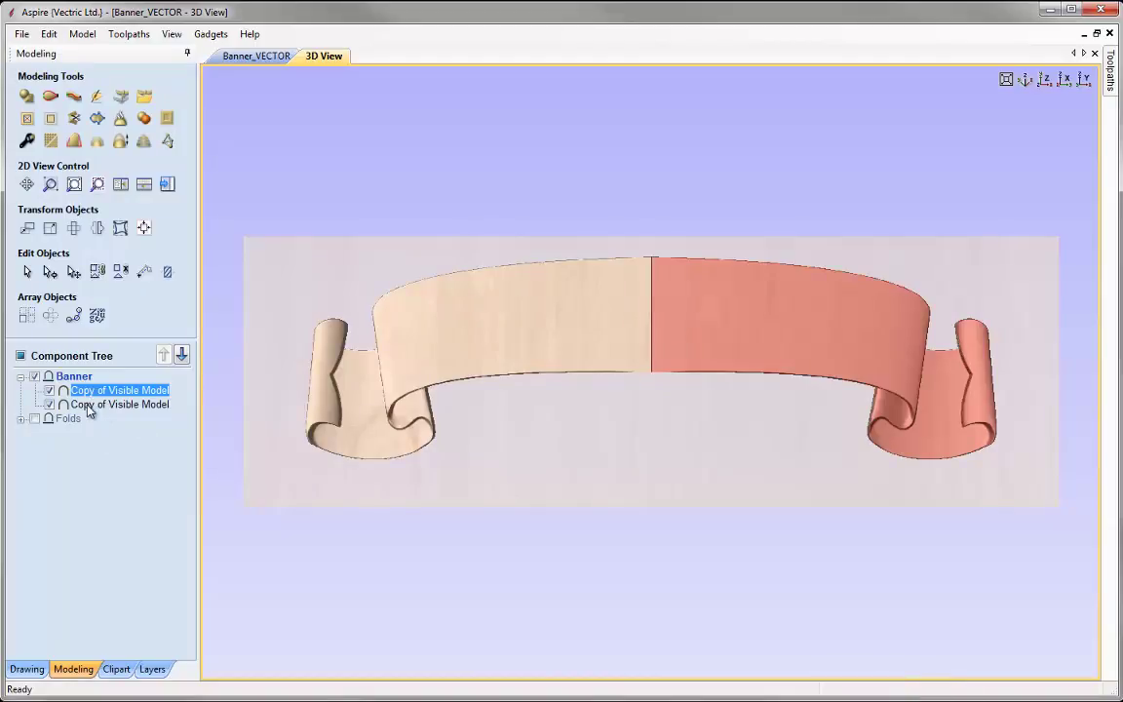
{"action": "mouse_move", "coordinate": [88, 410]}
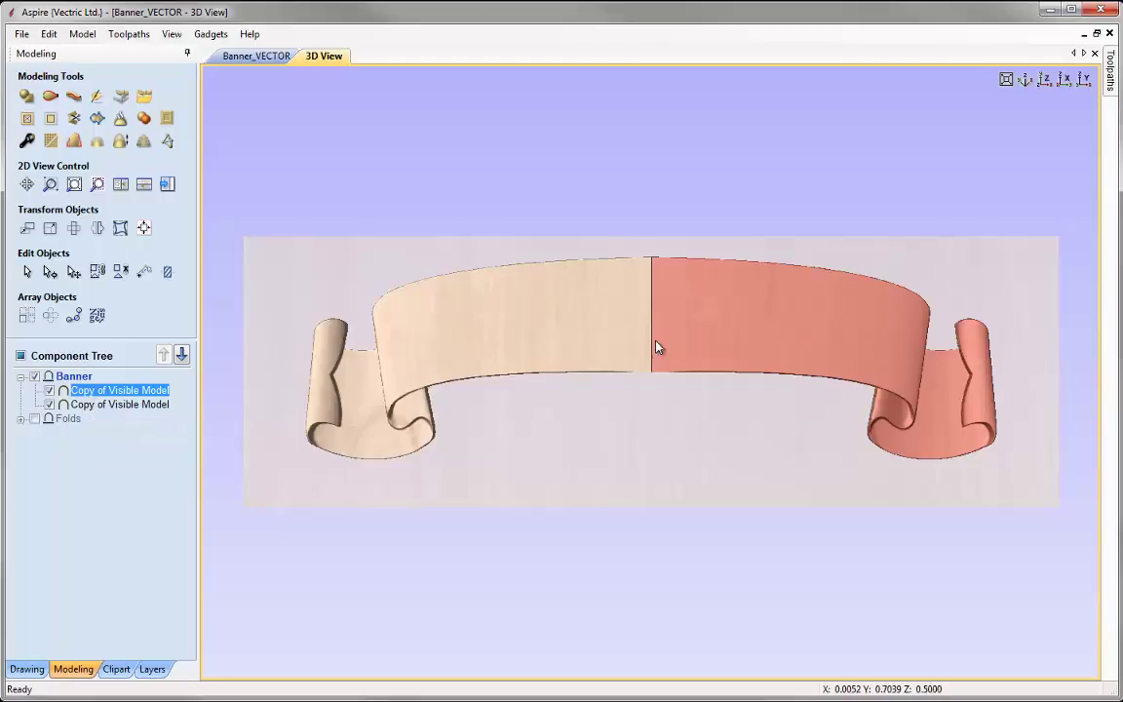
- Set the combine mode of both half-banner components to Low to remove the raised seam between them
{"action": "left_click", "coordinate": [104, 404], "text": "ctrl"}
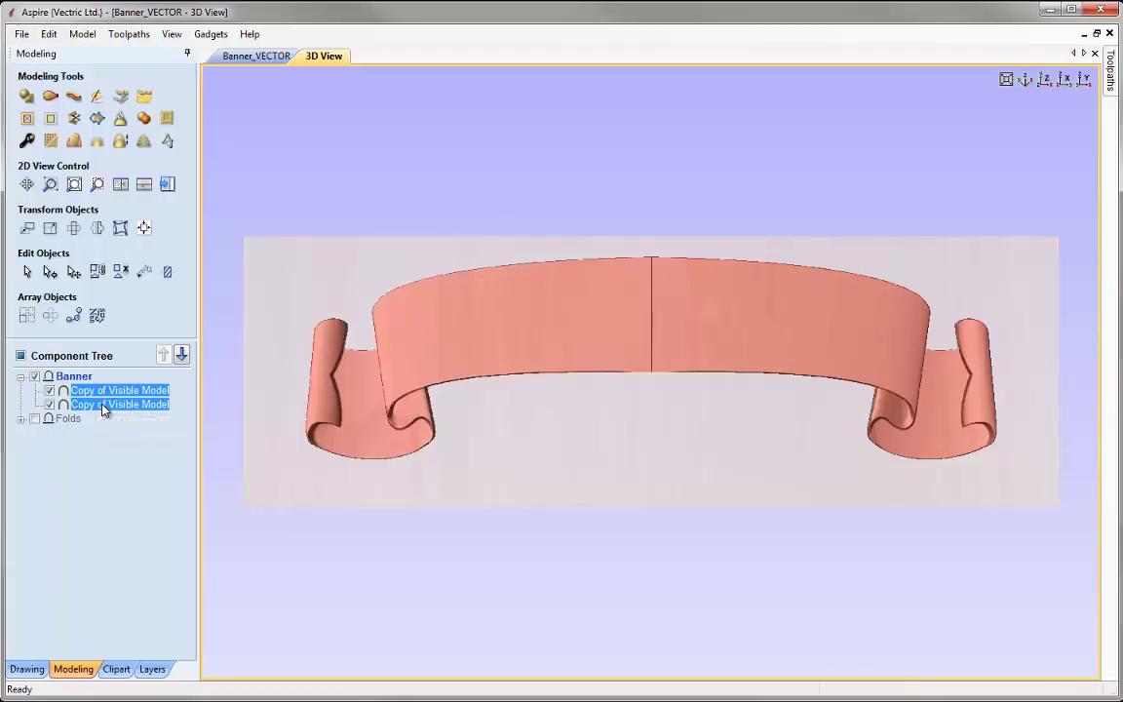
{"action": "right_click", "coordinate": [104, 409]}
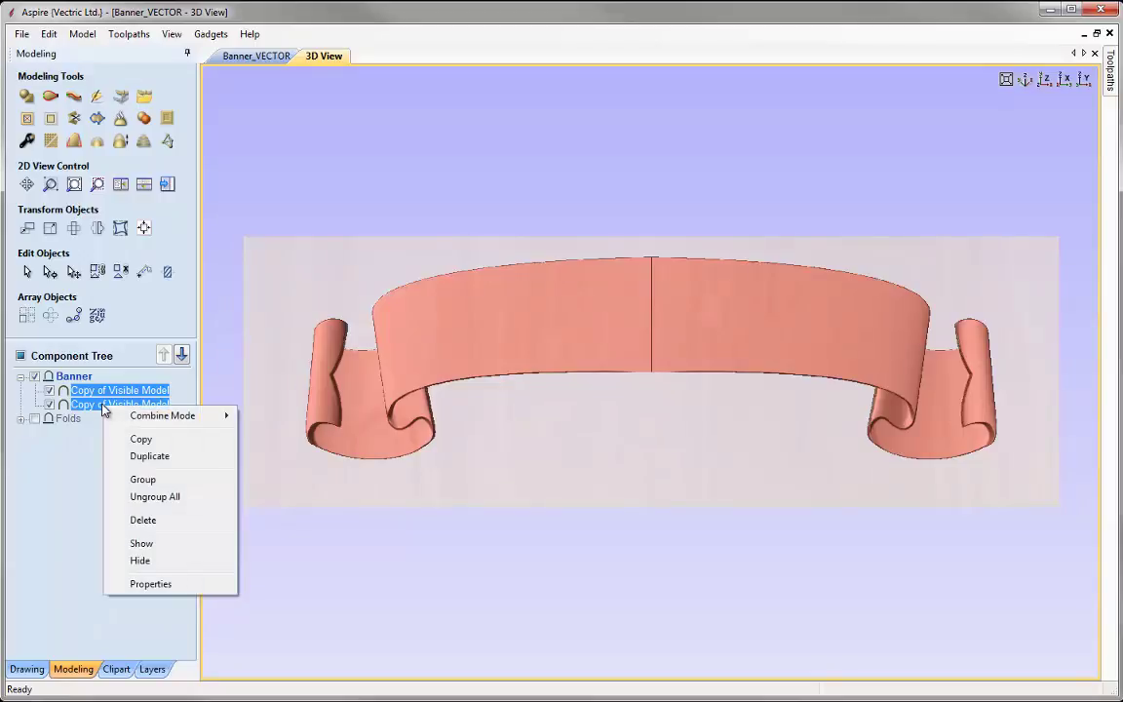
{"action": "mouse_move", "coordinate": [182, 416]}
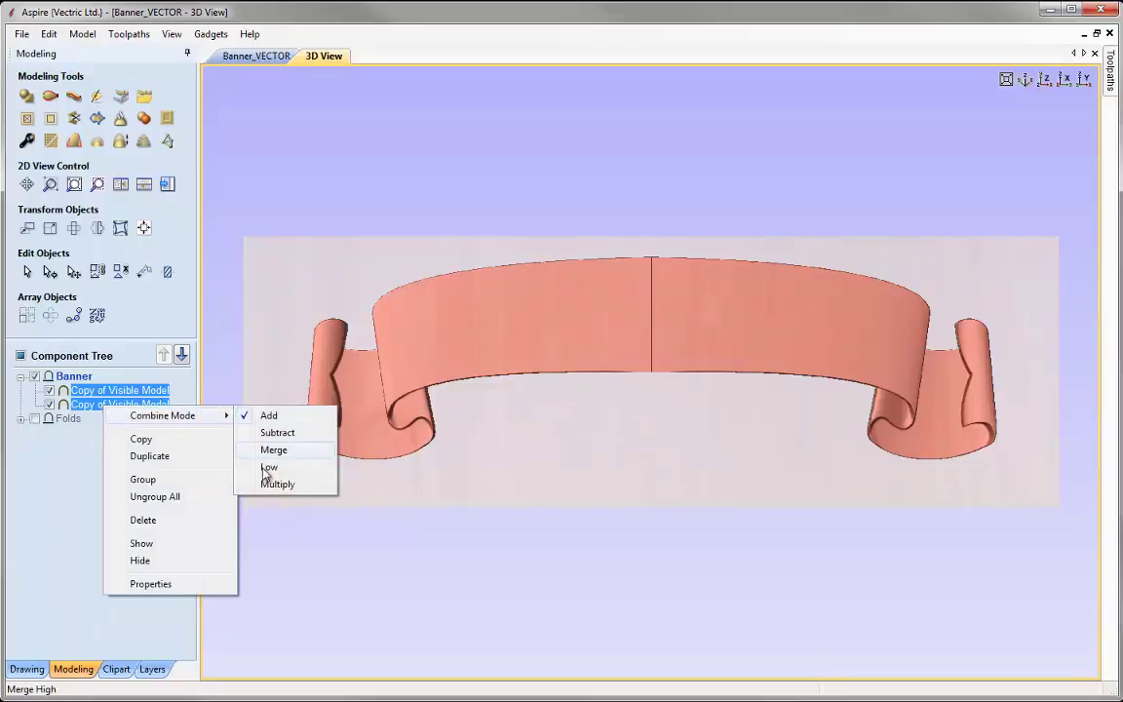
{"action": "left_click", "coordinate": [293, 468]}
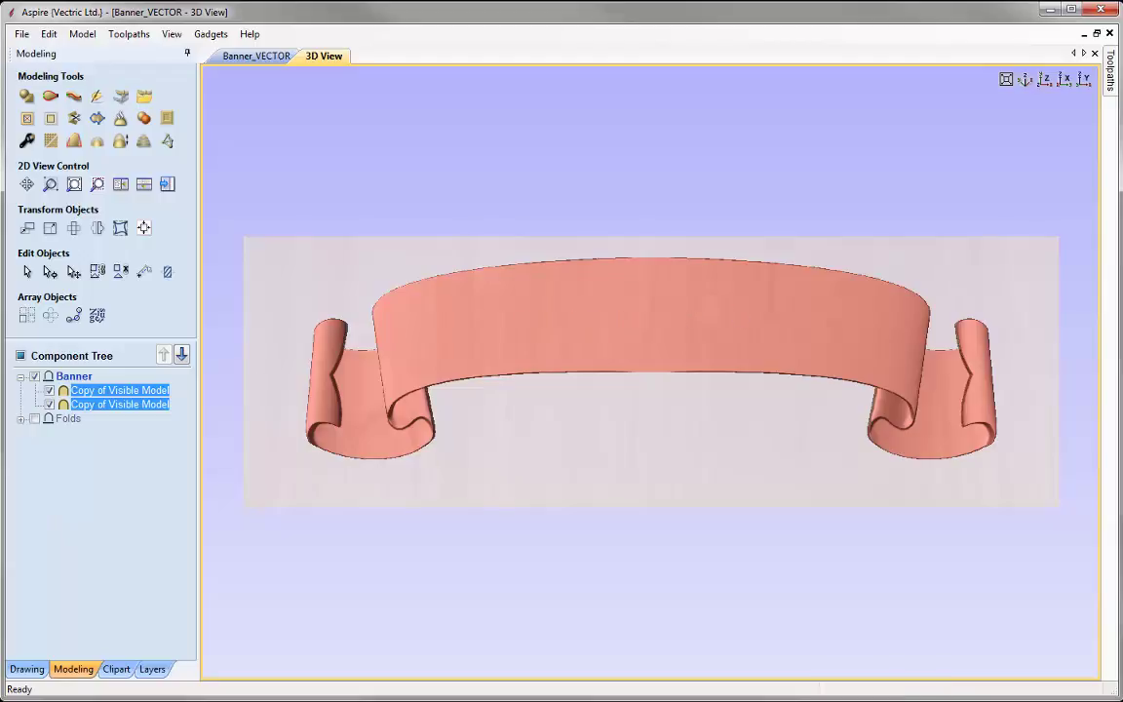
{"action": "key", "text": "Escape"}
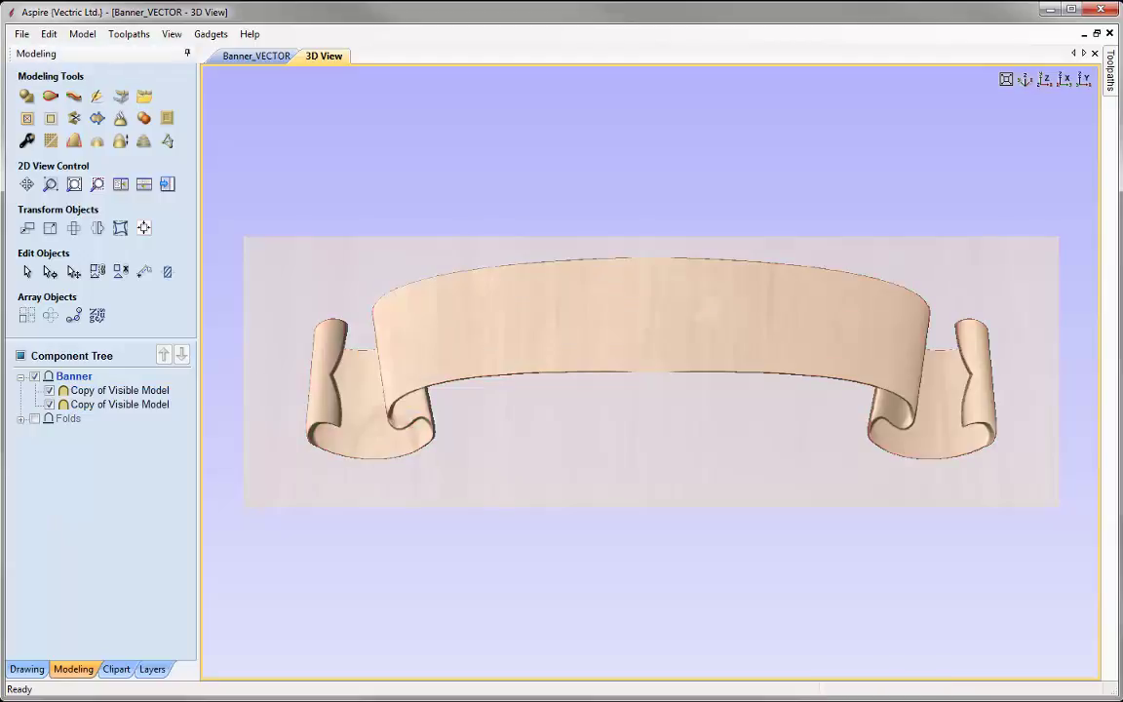
- Bake the two half-banner components into one and smooth it at about a quarter of the smoothing range, preserving transparency
{"action": "left_click", "coordinate": [125, 394]}
{"action": "left_click", "coordinate": [125, 406], "text": "shift"}
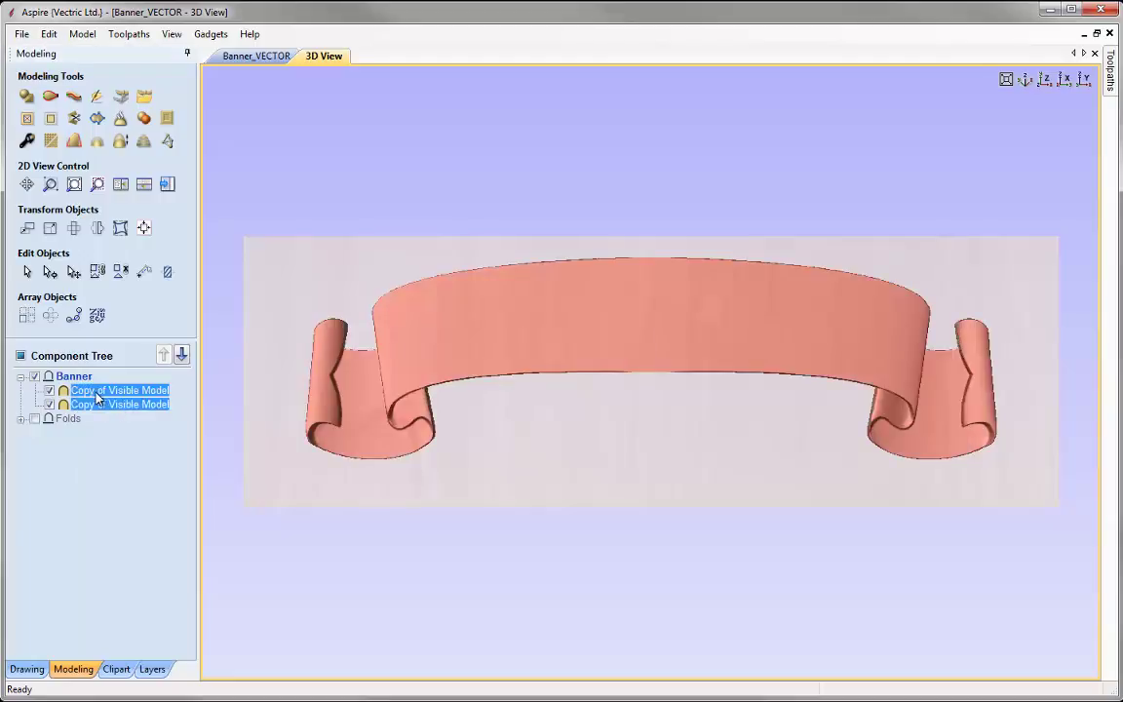
{"action": "left_click", "coordinate": [52, 142]}
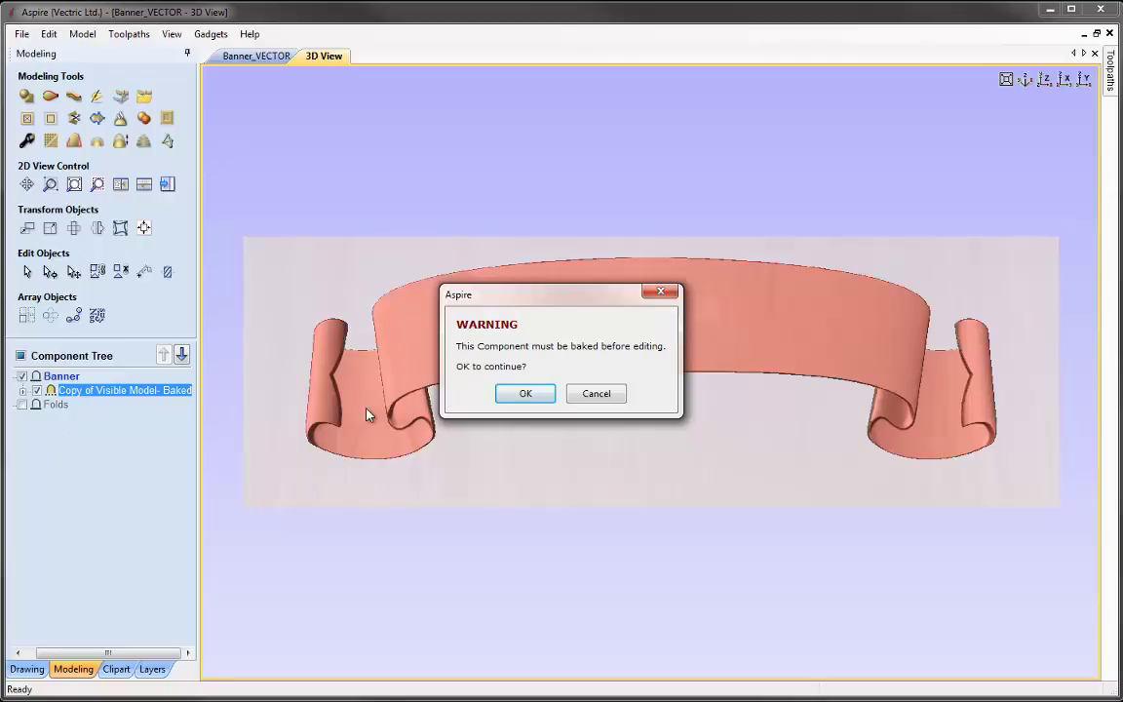
{"action": "left_click", "coordinate": [526, 393]}
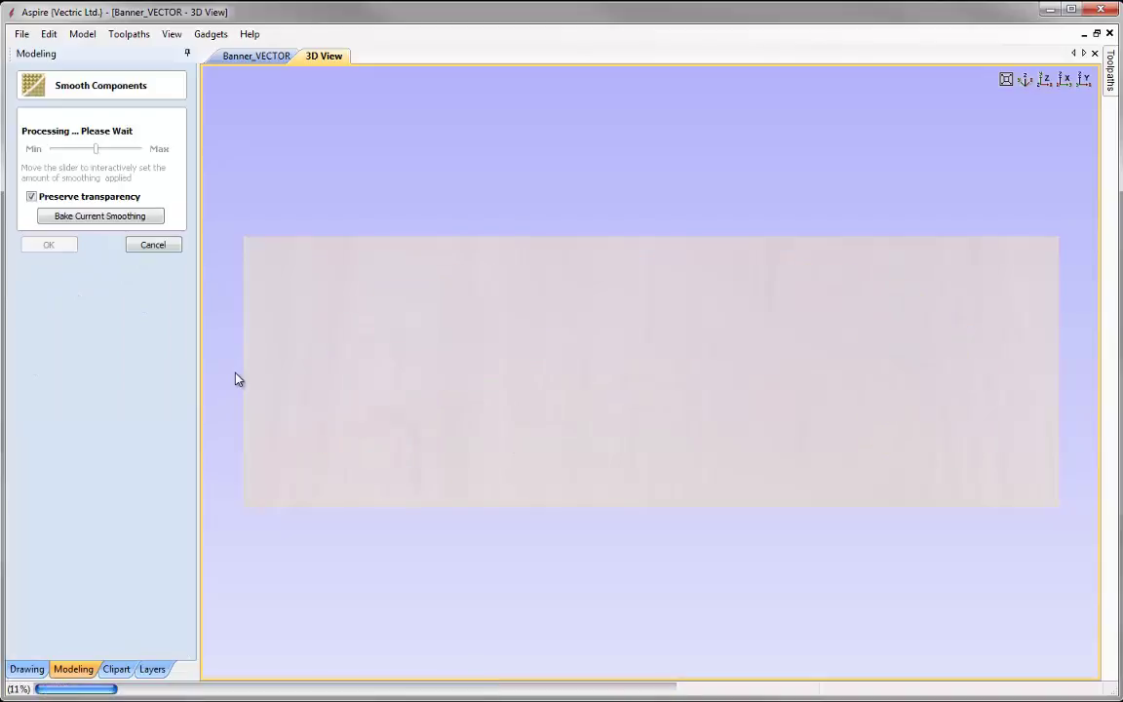
{"action": "left_click_drag", "start_coordinate": [97, 151], "coordinate": [81, 153]}
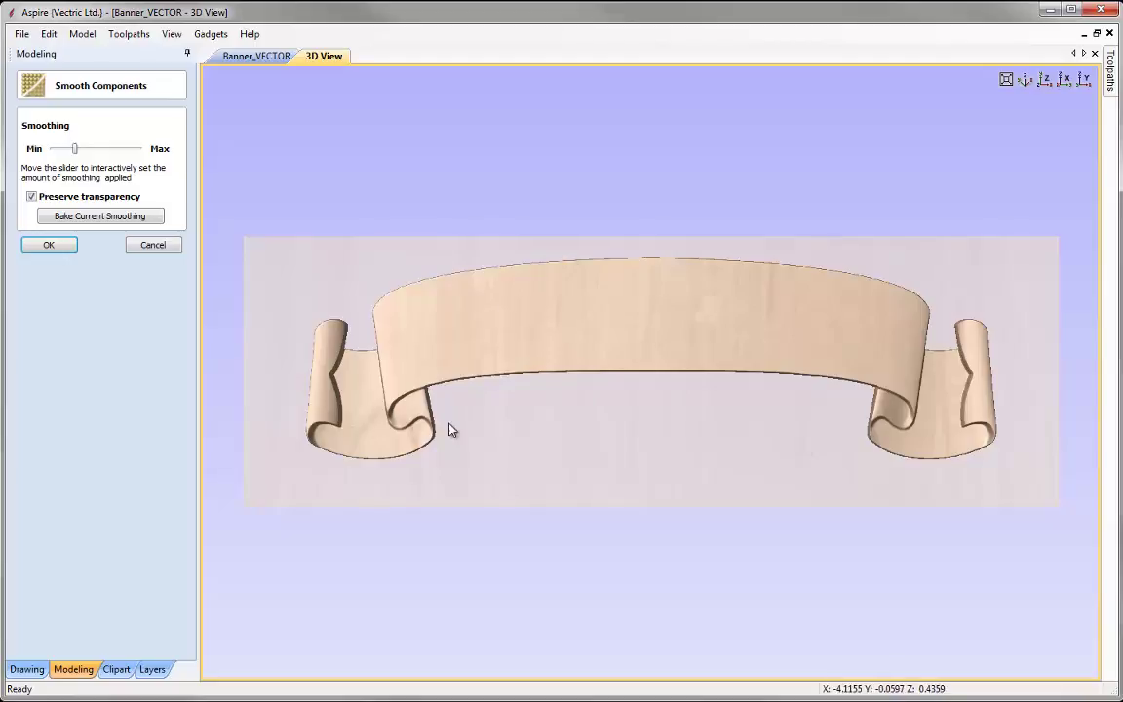
{"action": "left_click", "coordinate": [62, 251]}
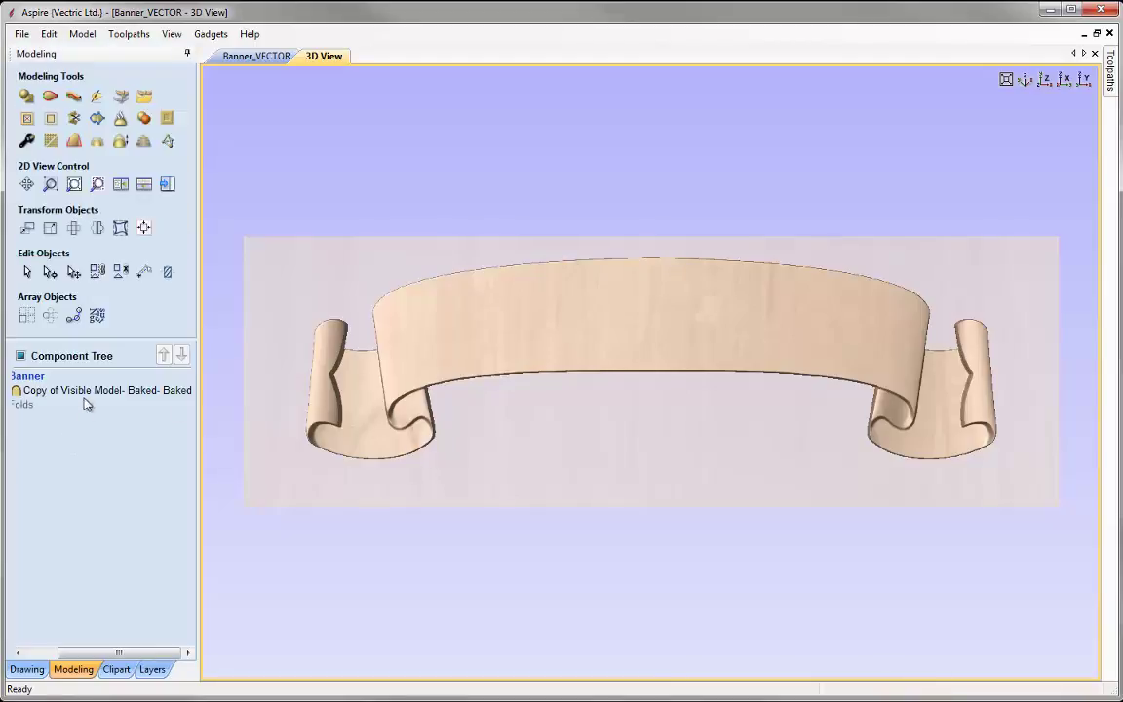
- Rename the smoothed, baked component as Banner
{"action": "left_click", "coordinate": [70, 393]}
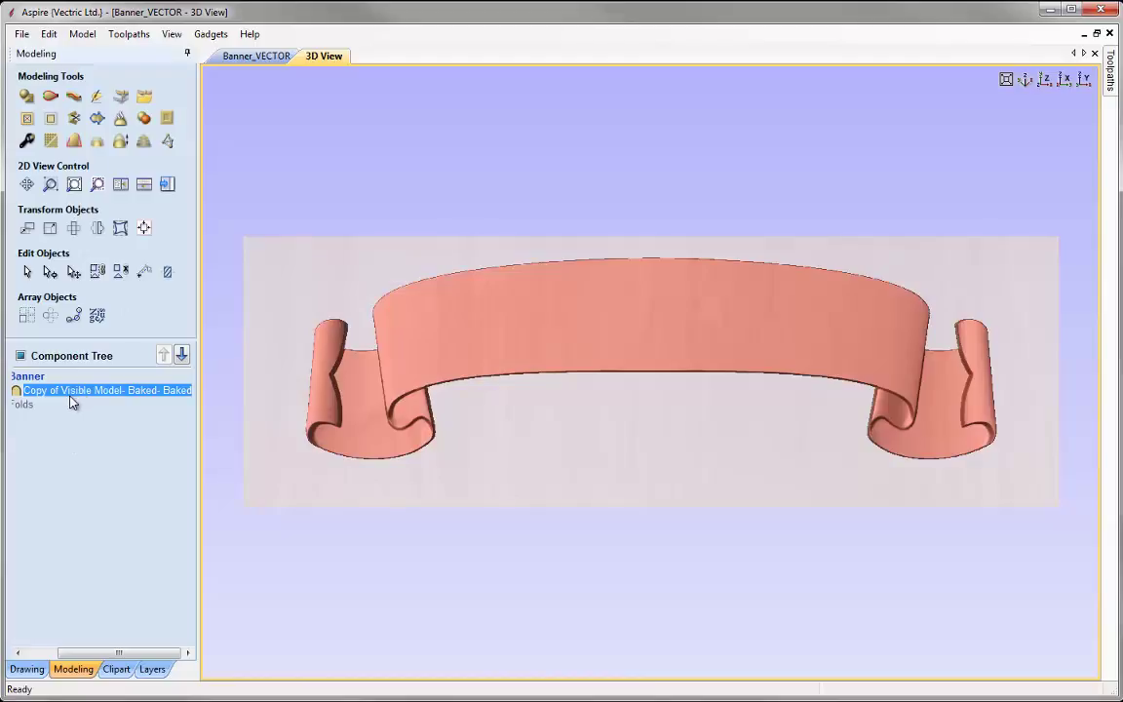
{"action": "right_click", "coordinate": [66, 396]}
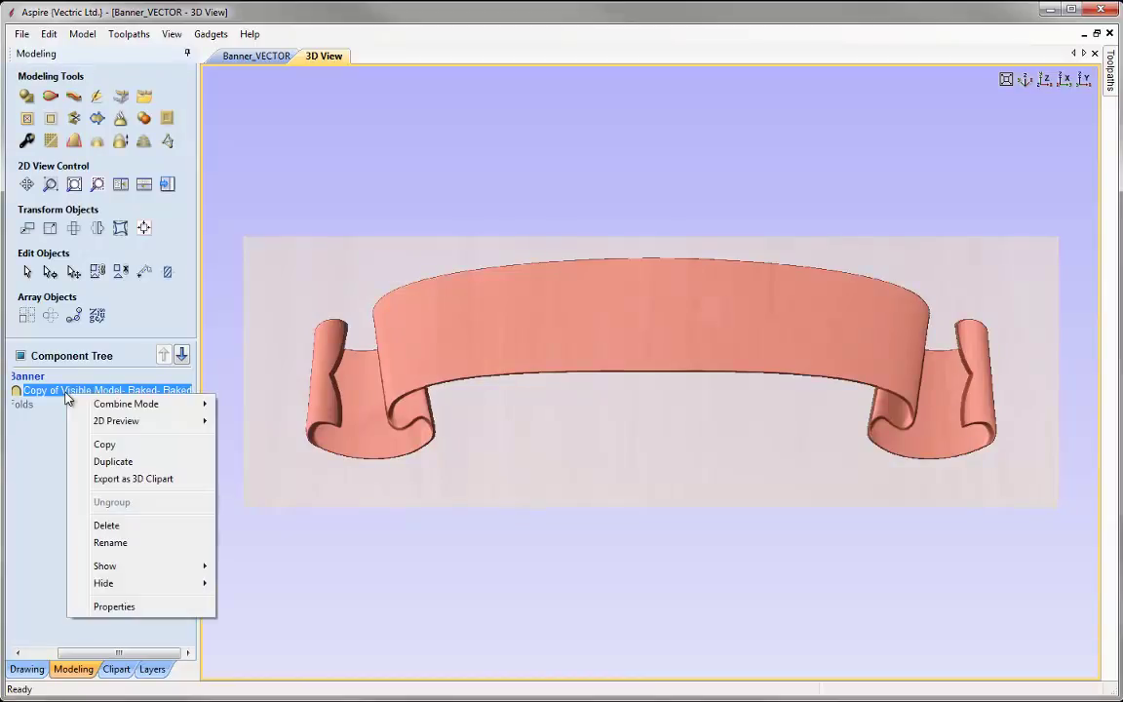
{"action": "left_click", "coordinate": [131, 540]}
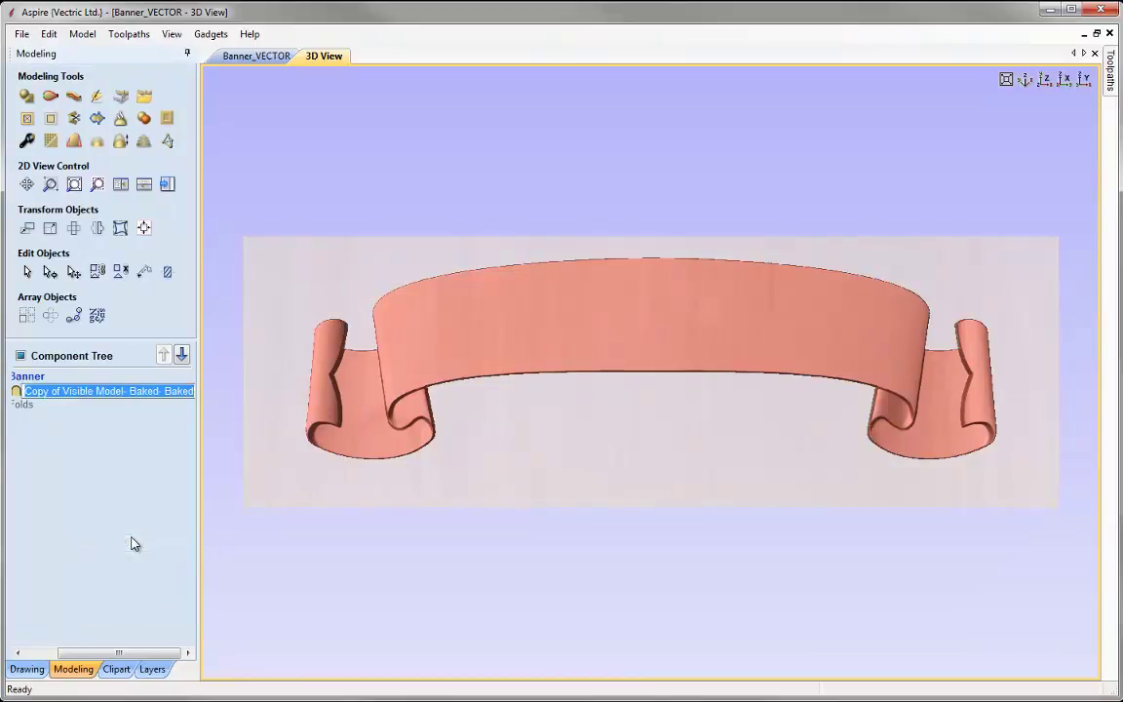
{"action": "type", "text": "Banner"}
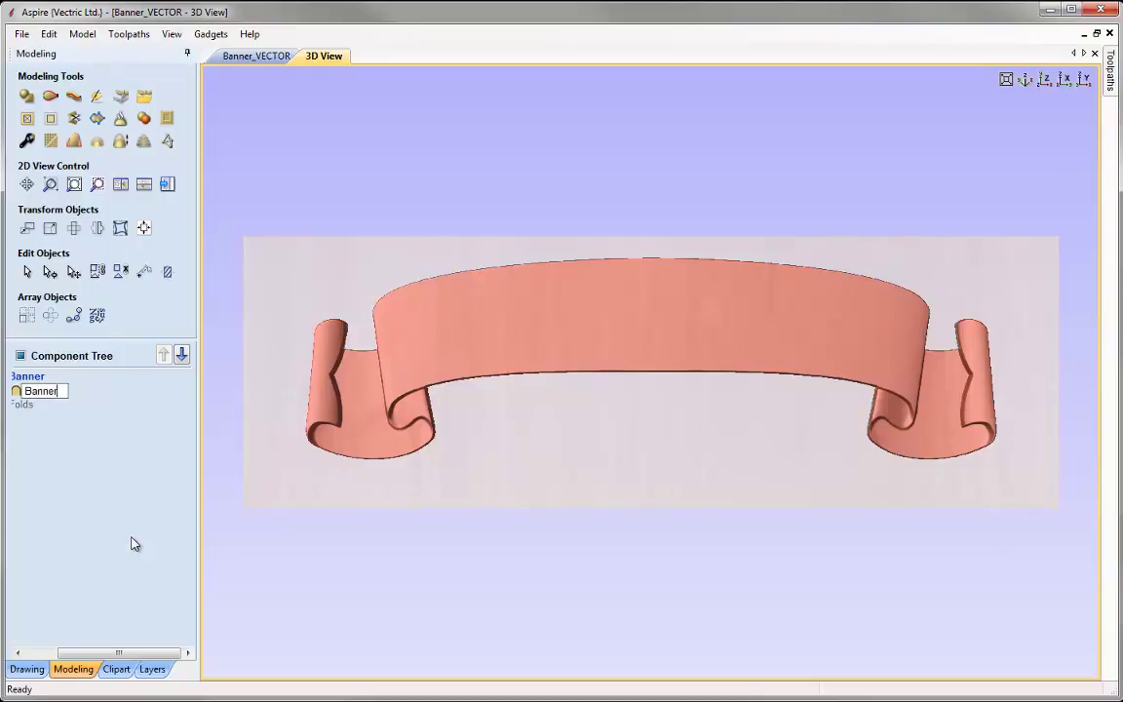
{"action": "left_click", "coordinate": [134, 544]}
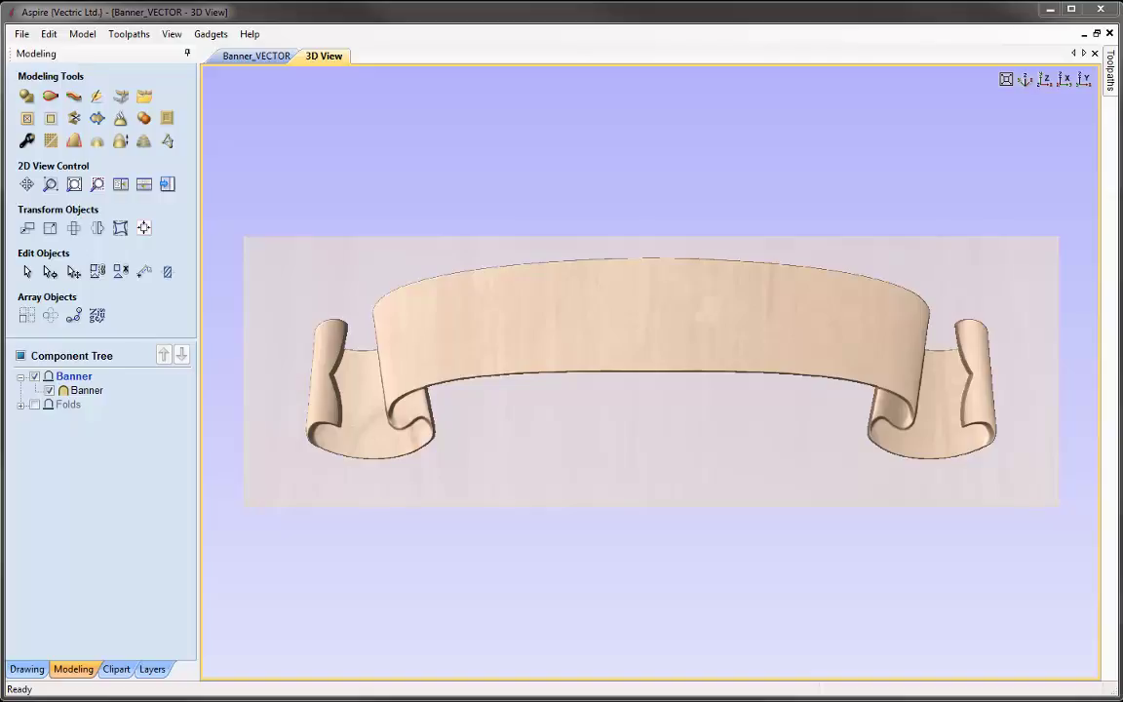
- Save the project as a new Aspire file named Banner_MODEL.crv3d in the Banner_FILES folder
{"action": "left_click", "coordinate": [22, 34]}
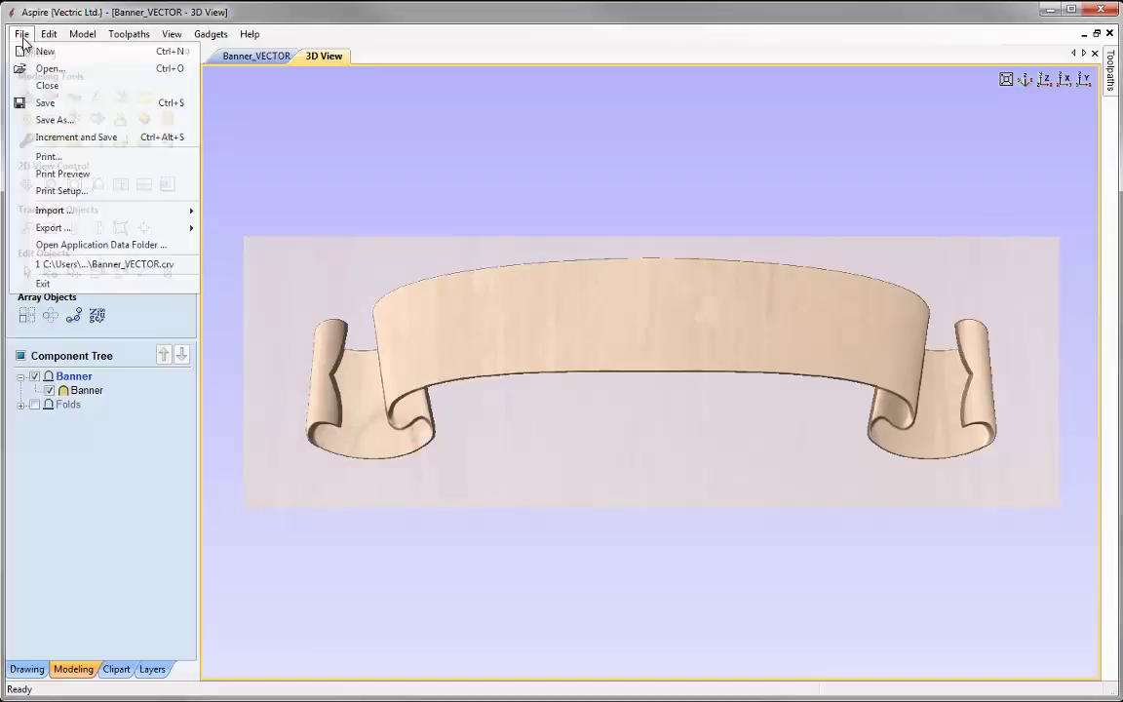
{"action": "left_click", "coordinate": [58, 121]}
{"action": "left_click", "coordinate": [449, 492]}
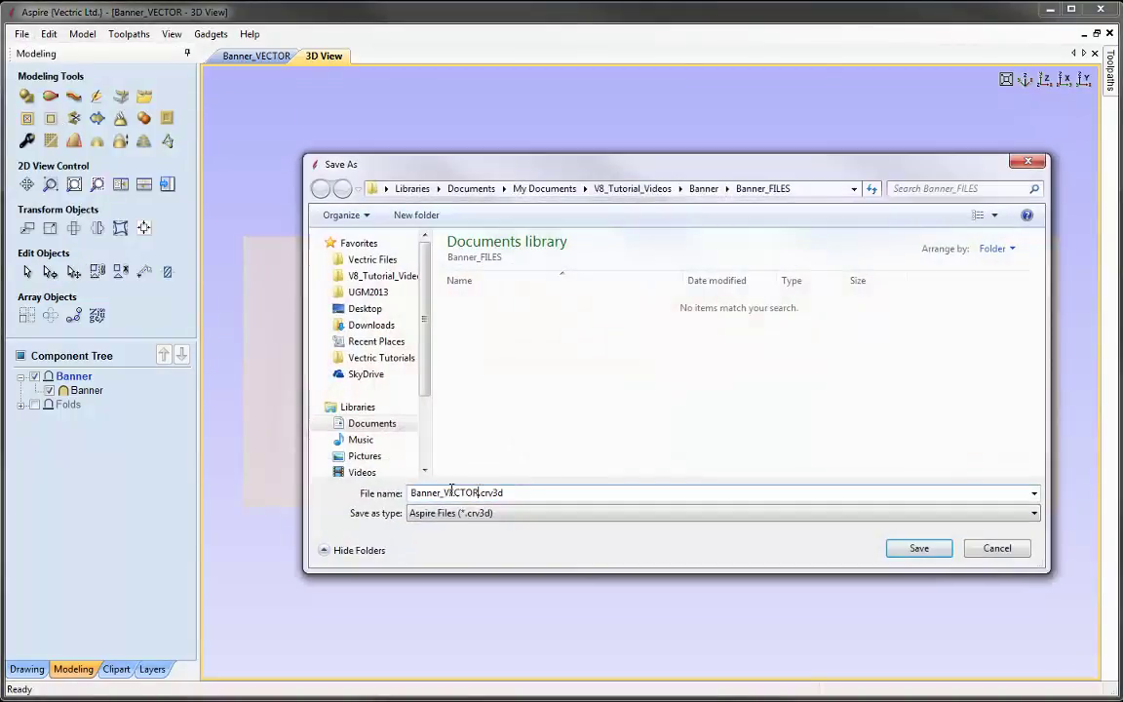
{"action": "left_click_drag", "start_coordinate": [446, 492], "coordinate": [477, 493]}
{"action": "type", "text": "MODEL"}
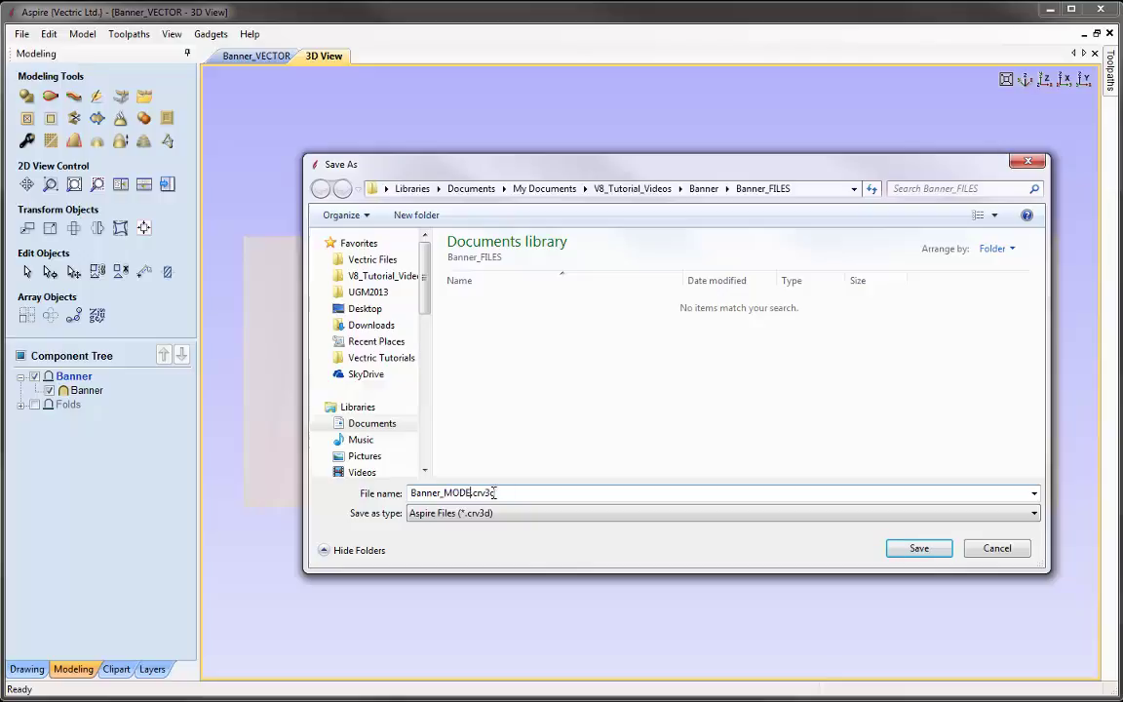
{"action": "left_click", "coordinate": [919, 548]}
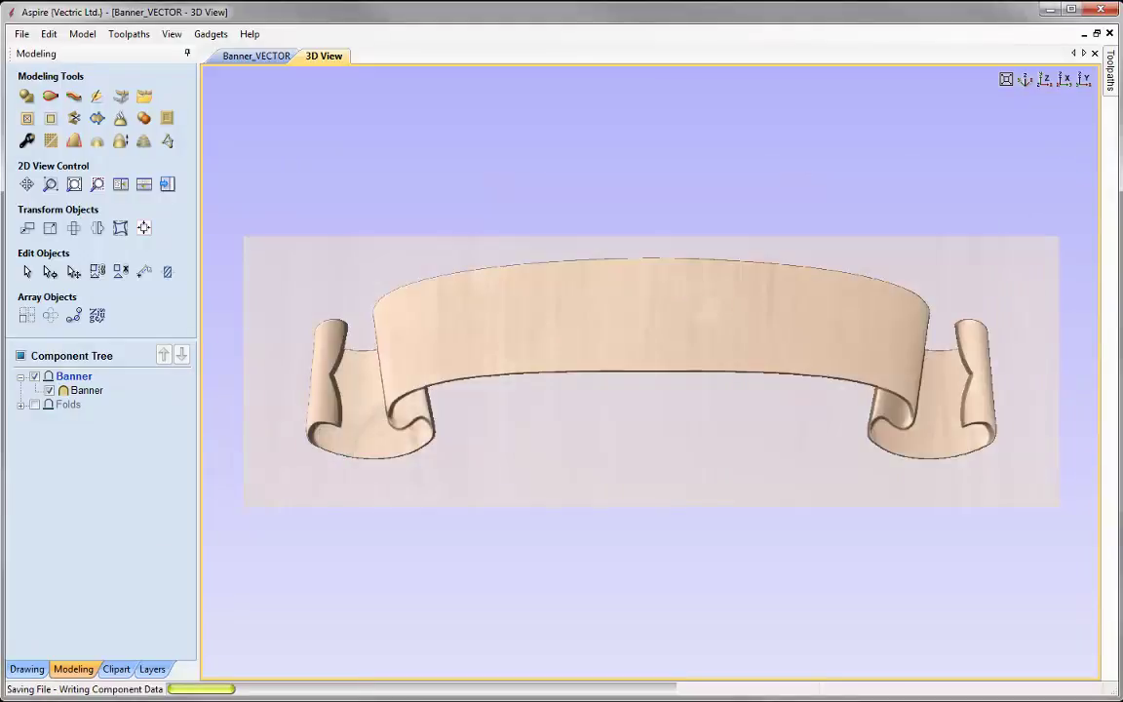